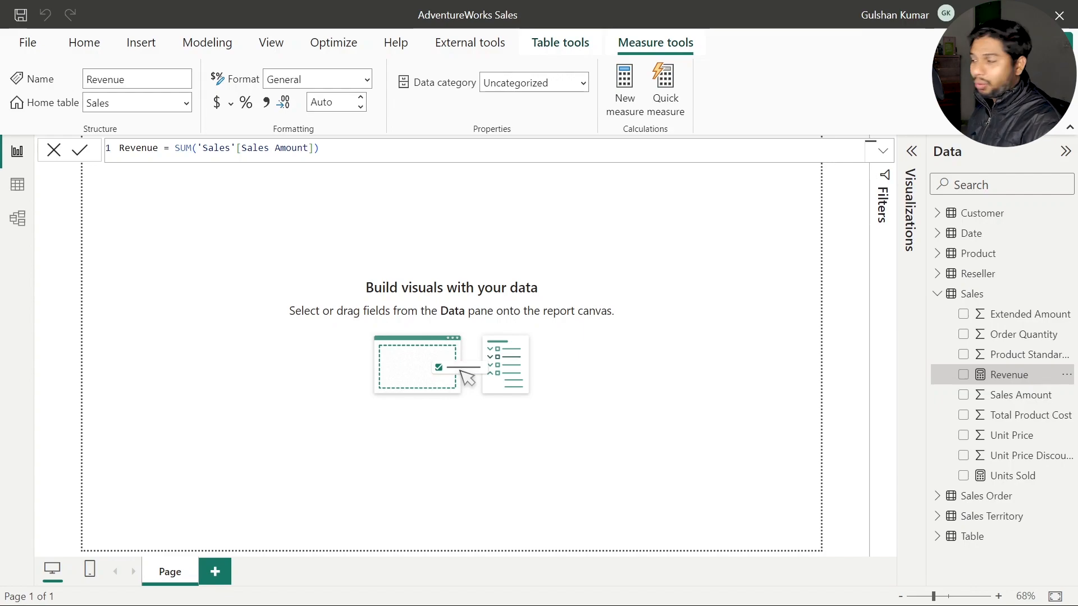
- Build a column chart of Revenue by Fiscal Year and enlarge it at the page's upper-left corner
left_click_drag(1009, 377, 332, 331)
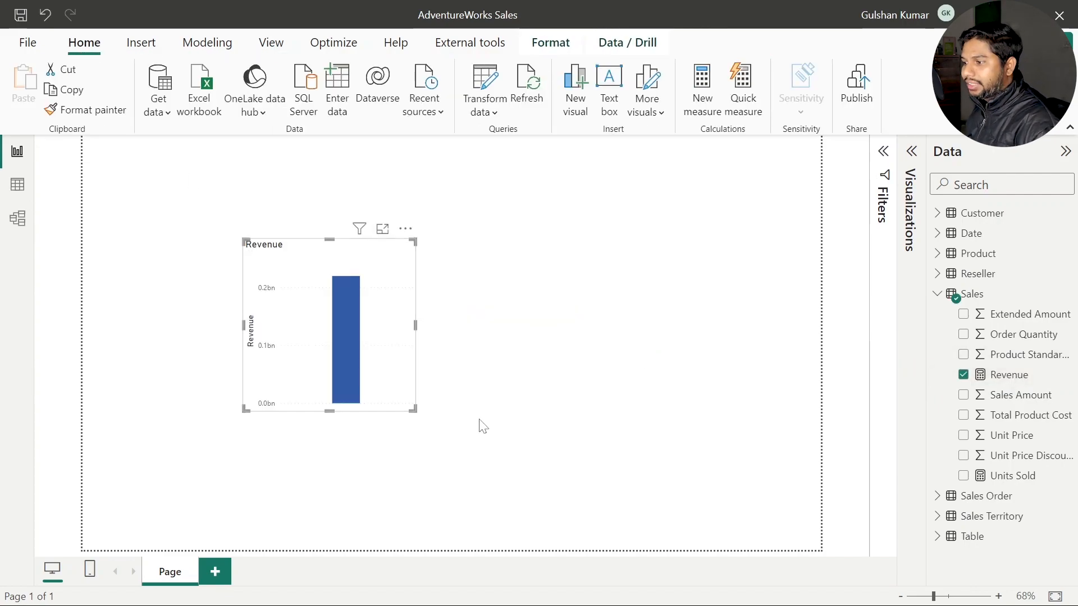
left_click_drag(417, 413, 509, 353)
left_click(564, 352)
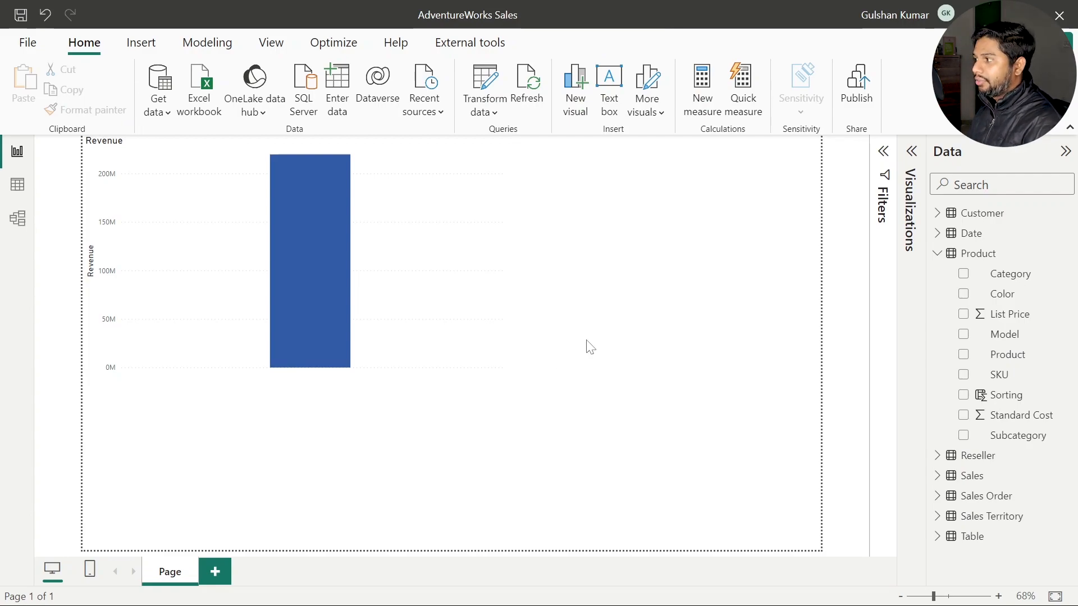
left_click(947, 235)
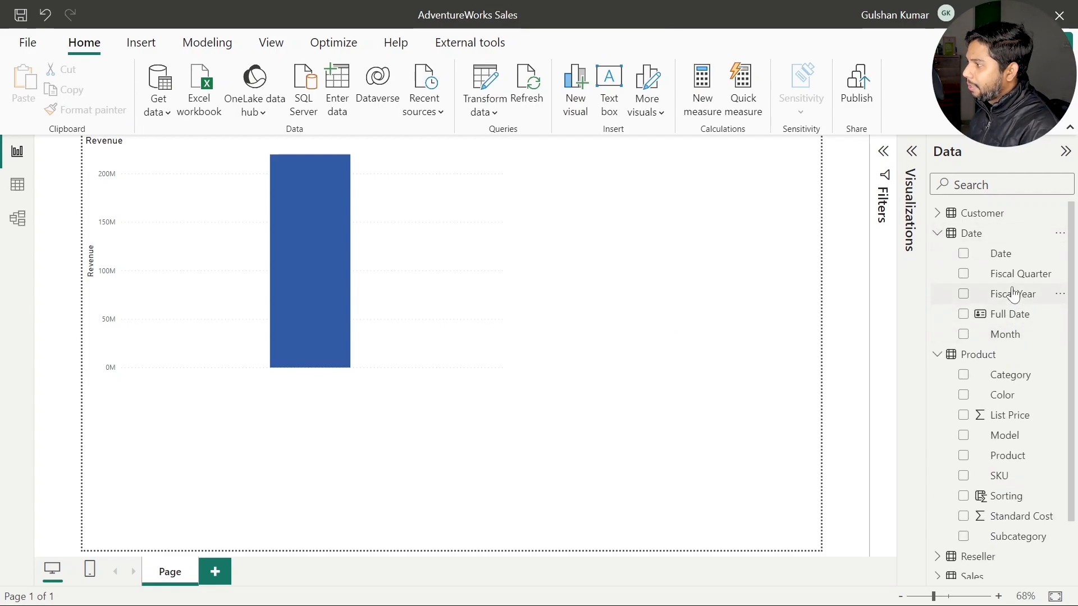
left_click_drag(1011, 301, 443, 283)
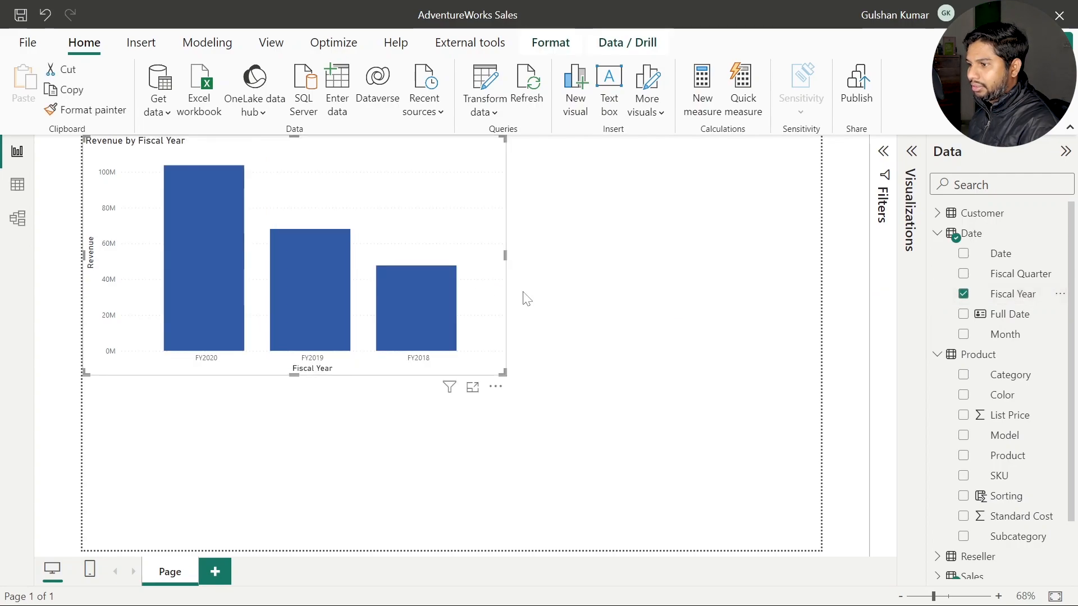
- Sort the revenue chart's axis by Fiscal Year in ascending order
left_click(495, 386)
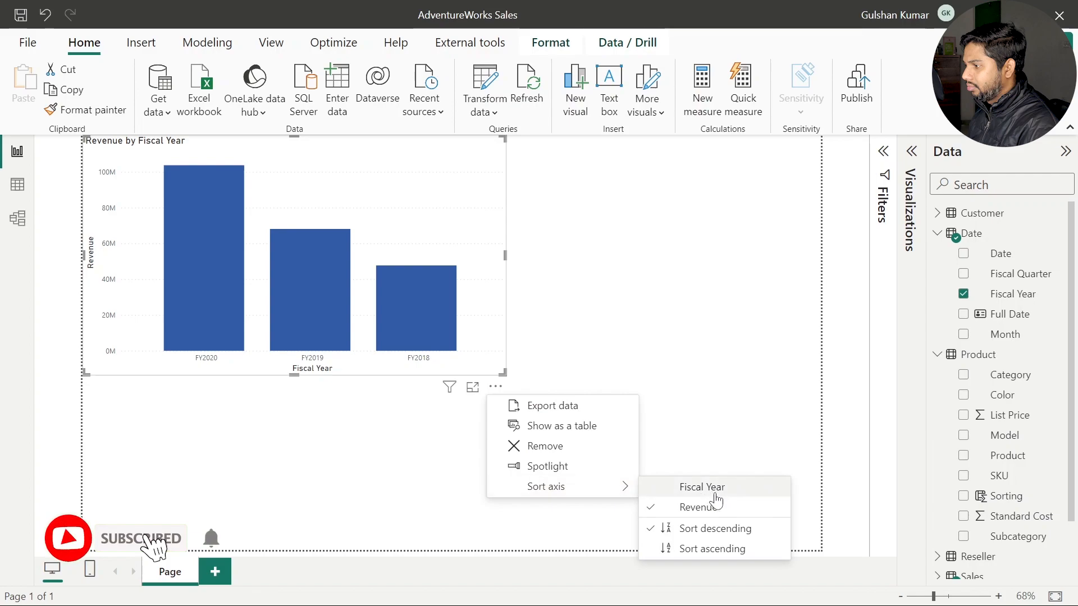
left_click(722, 497)
left_click(496, 387)
mouse_move(566, 488)
left_click(708, 548)
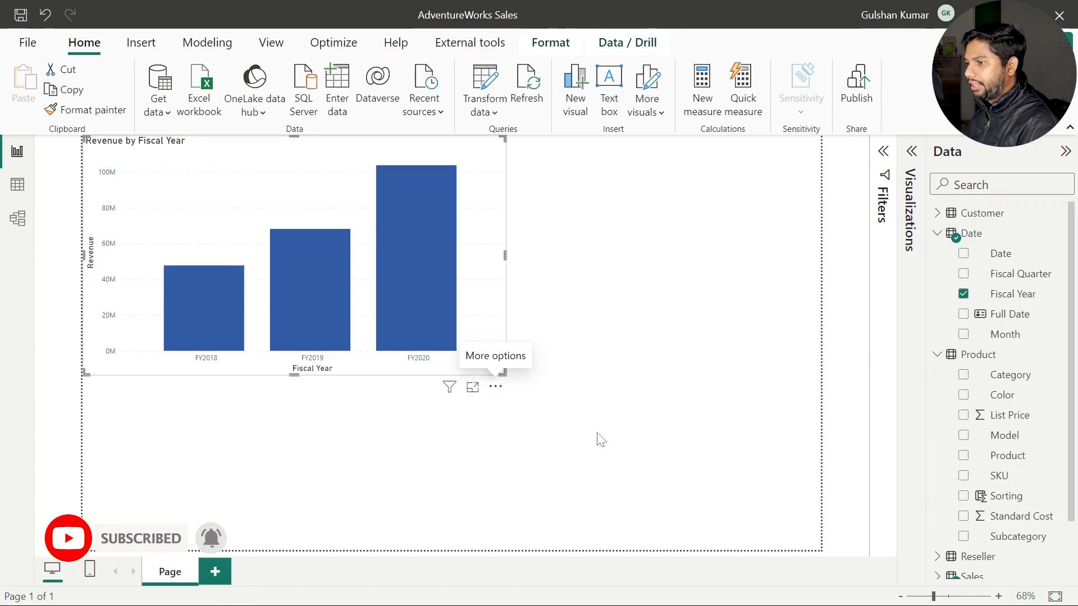
left_click(514, 407)
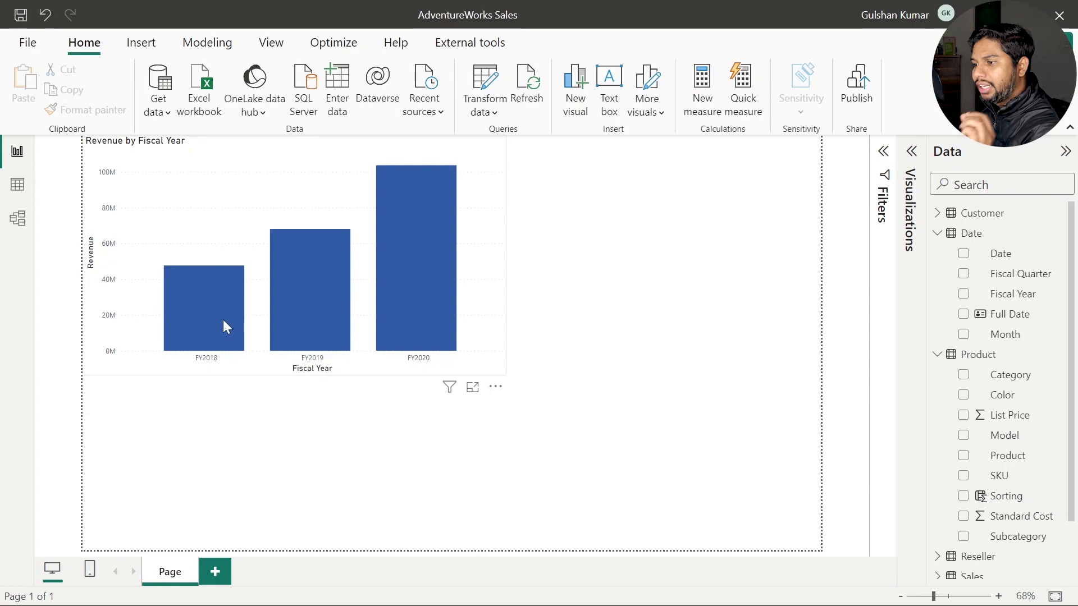
- Select the FY2018 and FY2019 columns in the chart and group their data
mouse_move(197, 334)
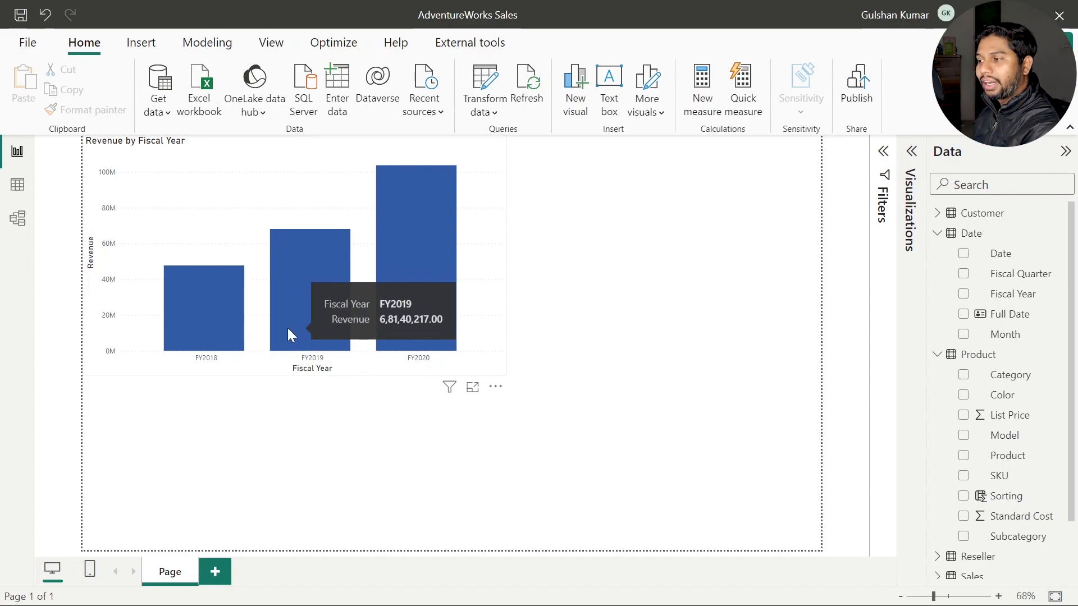
mouse_move(396, 232)
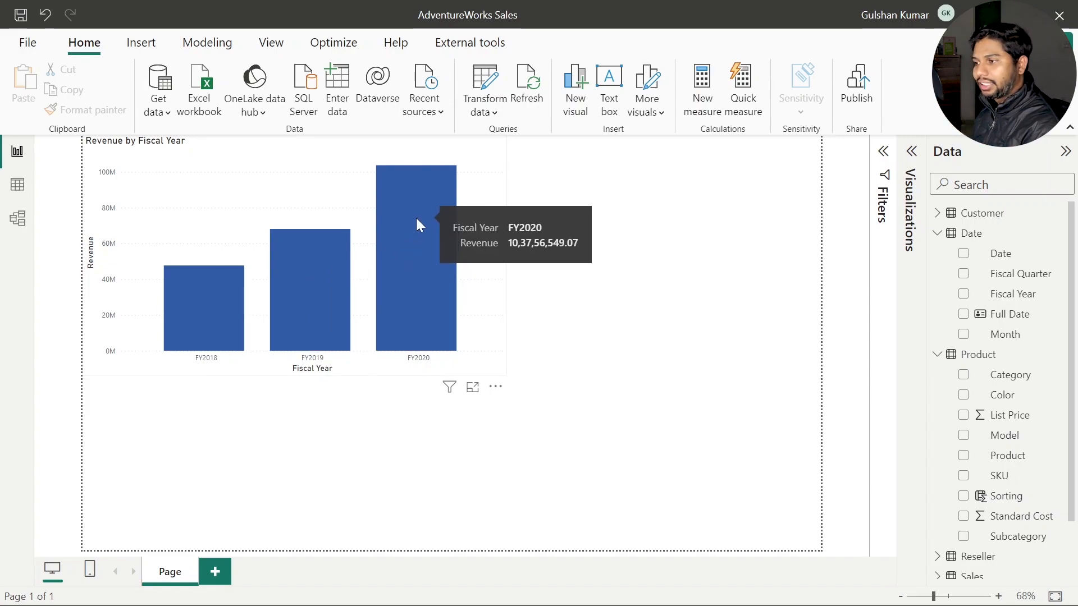
left_click(209, 315)
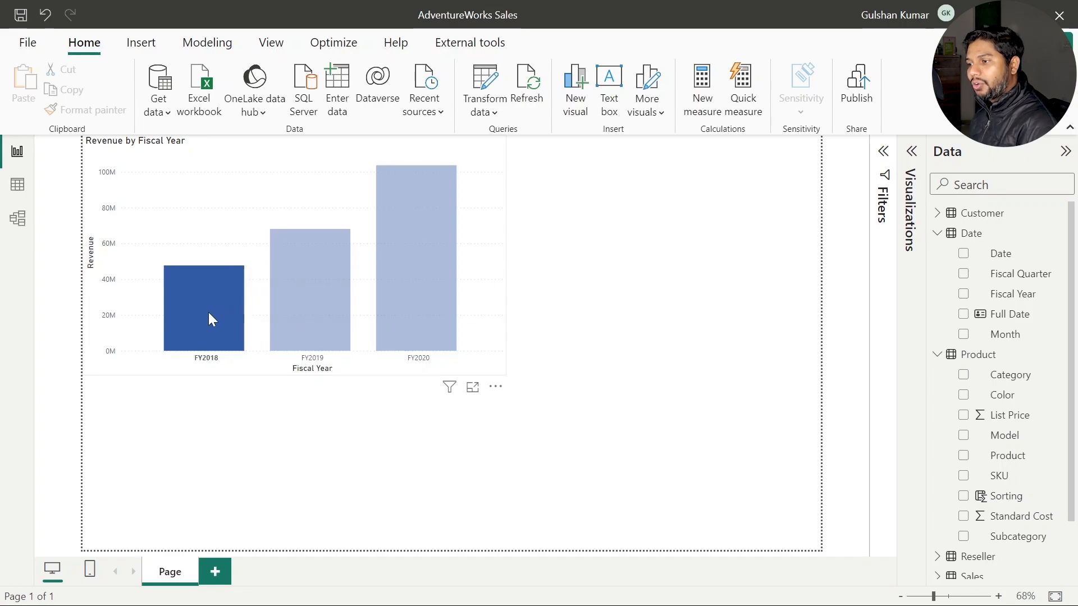
left_click(313, 291, "ctrl")
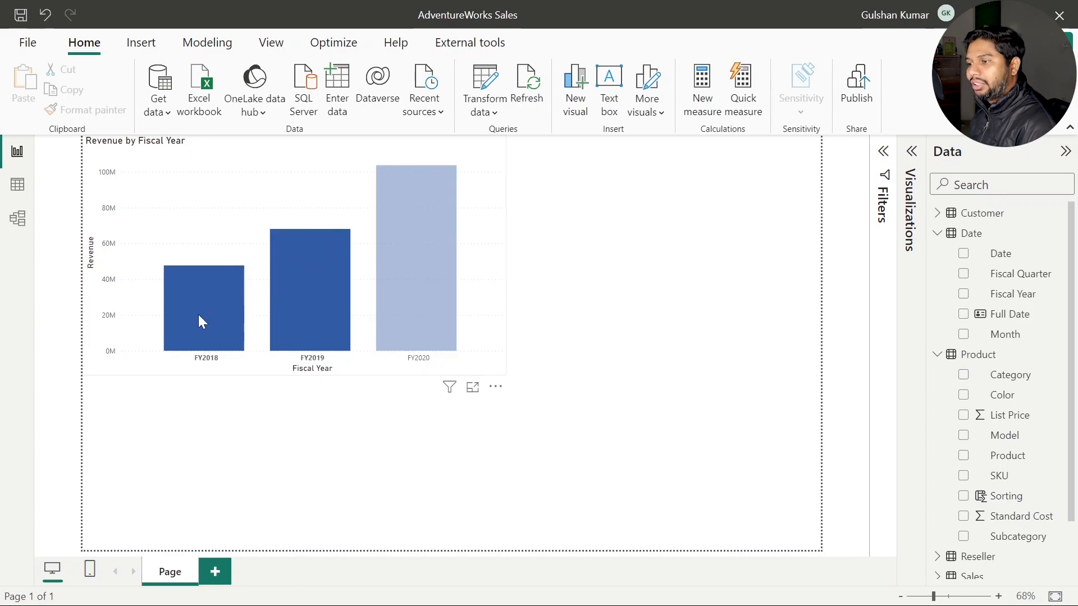
right_click(291, 277)
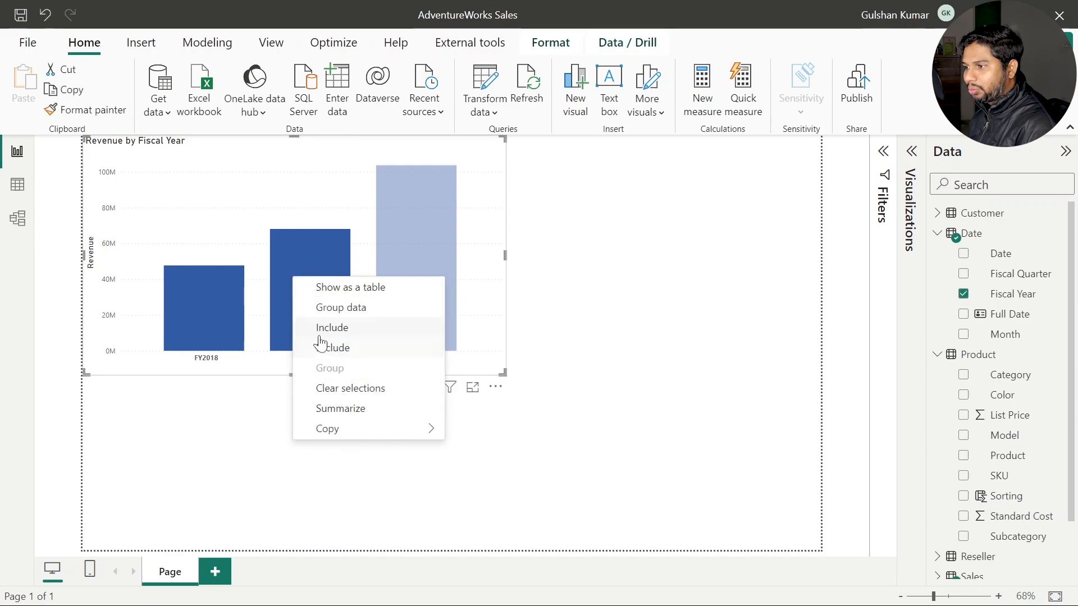
left_click(355, 308)
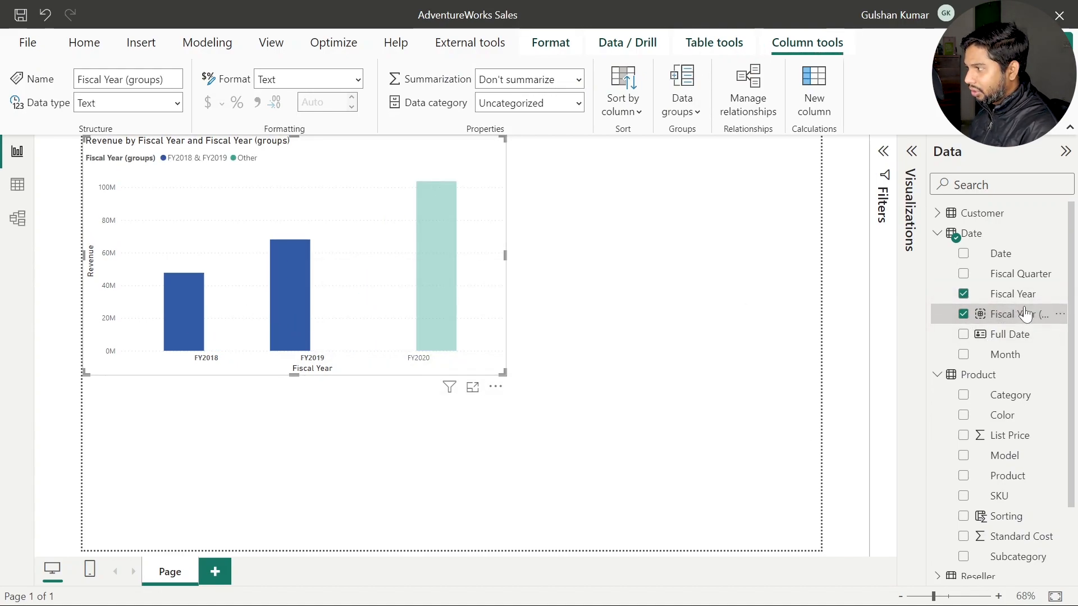
- Show the chart's field assignments and examine where the Fiscal Year (groups) field is used
left_click(914, 167)
scroll(819, 500, "down", 2)
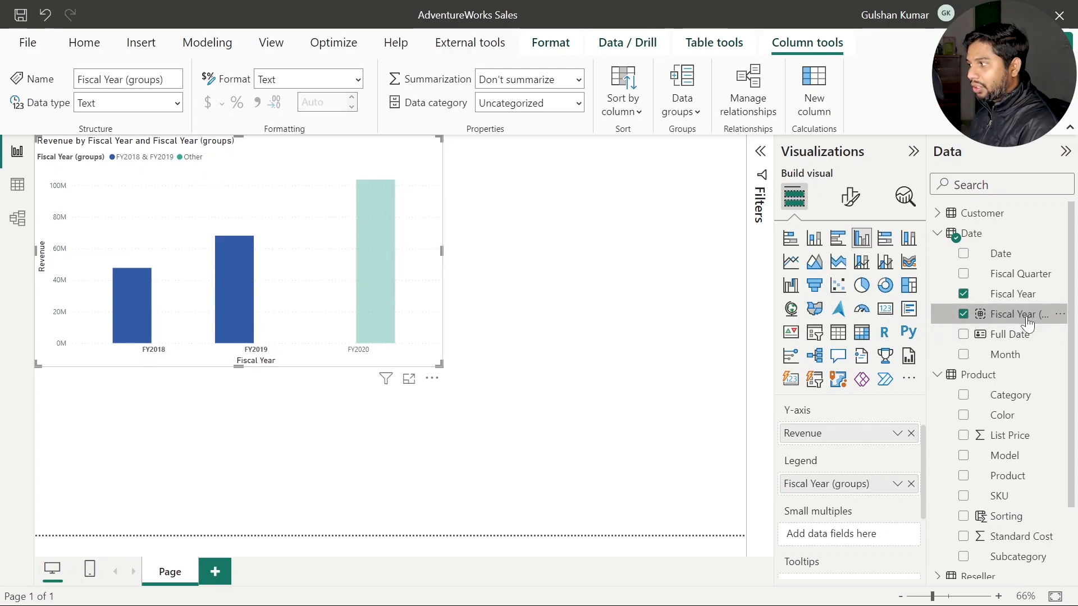
left_click(557, 281)
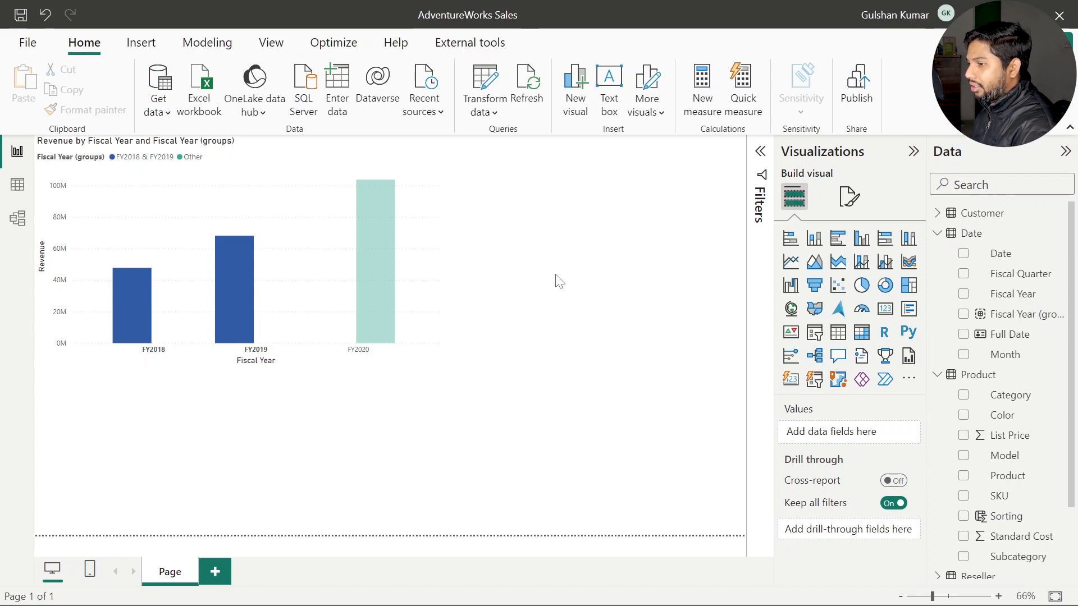
- Inspect the distinct values of the Date table's Fiscal Year (groups) column in Table view, and return to the report
left_click(975, 235)
left_click(15, 187)
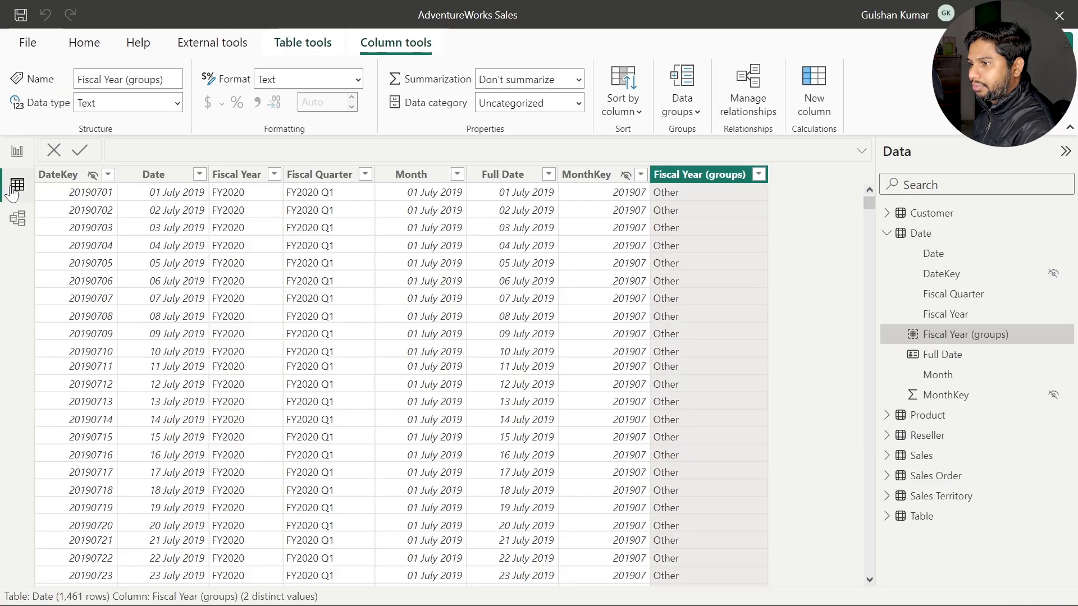
left_click(759, 174)
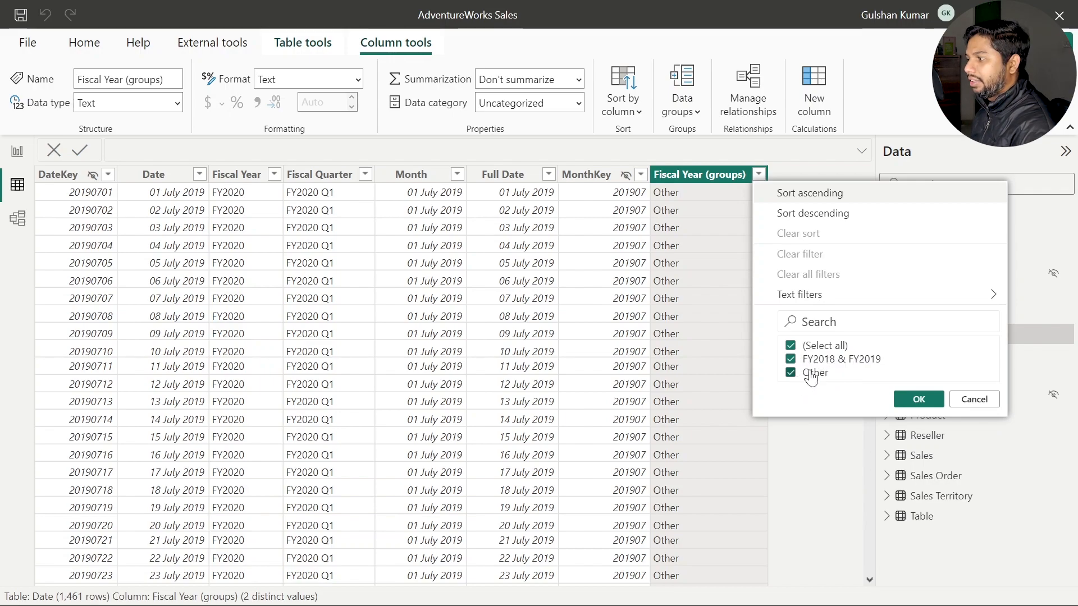
left_click(965, 400)
left_click(16, 152)
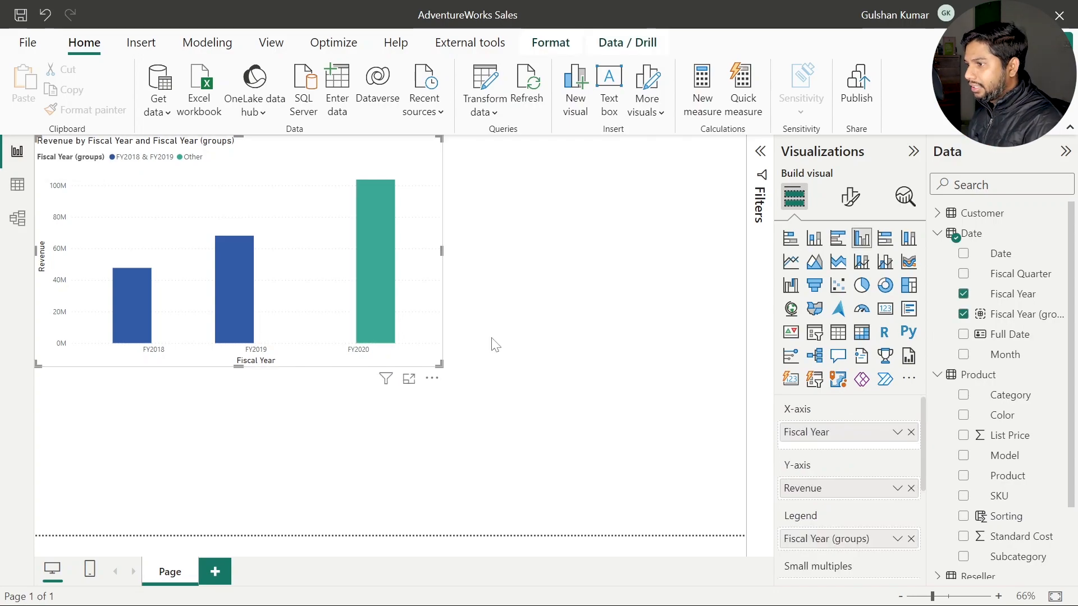
- Replace Fiscal Year on the chart's X-axis with Fiscal Year (groups), moving that field out of the Legend
left_click(492, 339)
left_click(422, 359)
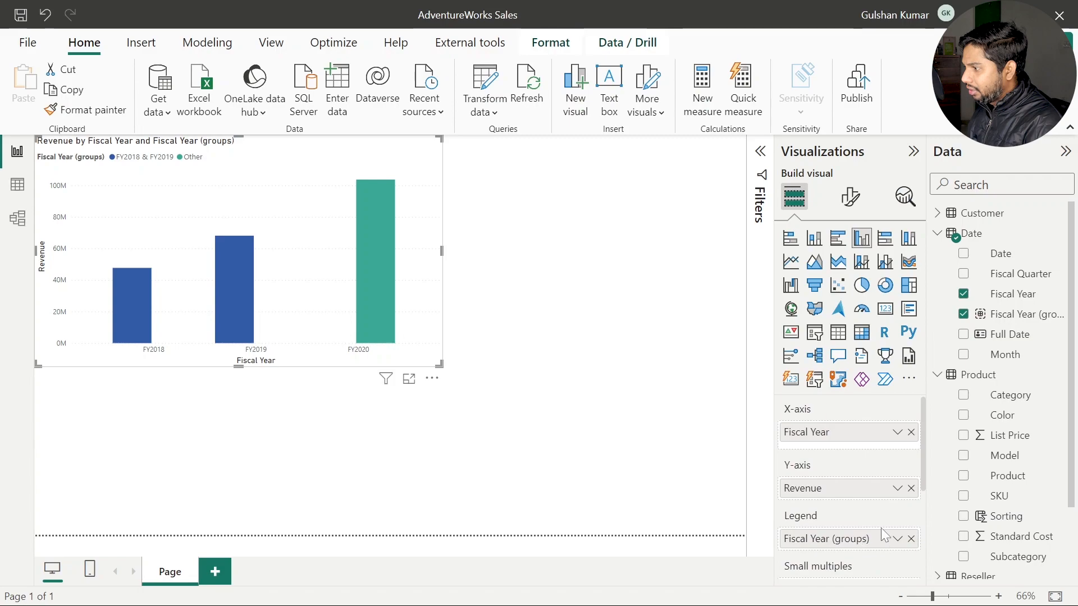
scroll(877, 520, "down", 3)
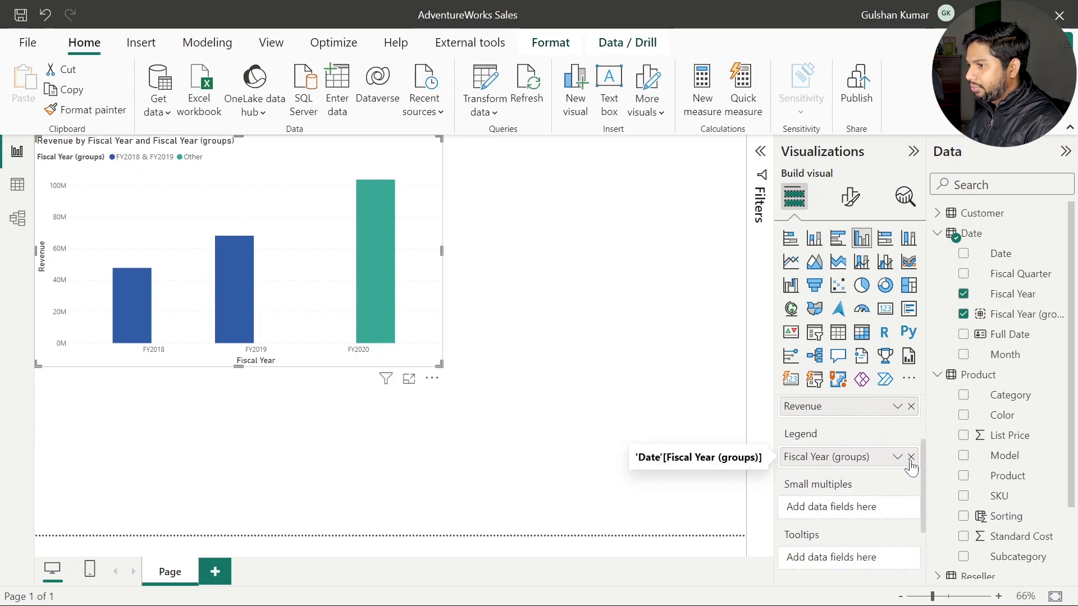
scroll(909, 466, "up", 3)
left_click_drag(887, 432, 724, 435)
left_click_drag(842, 536, 850, 437)
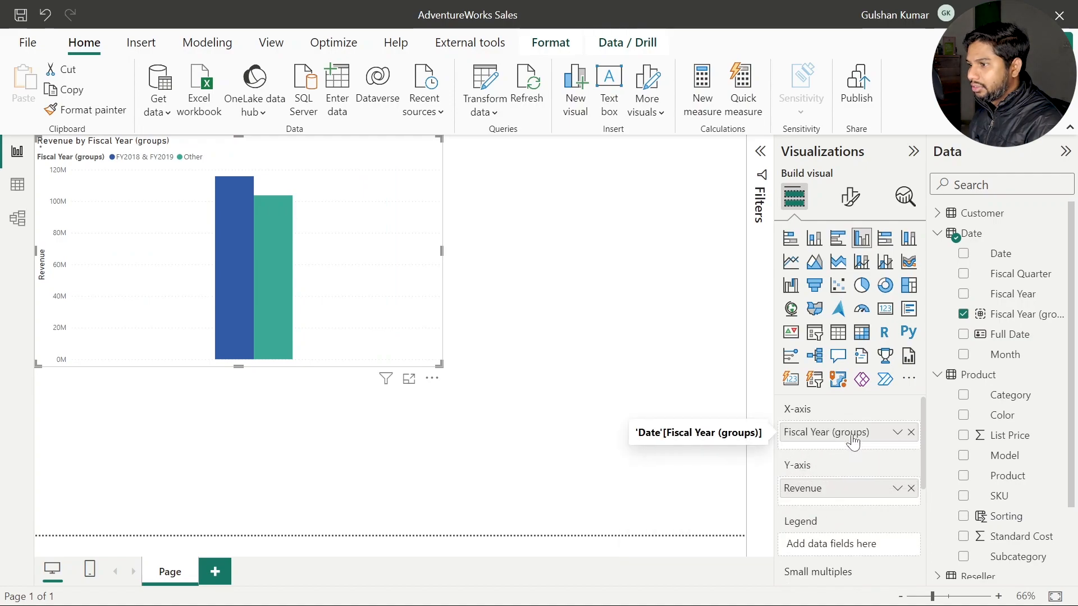
left_click(523, 346)
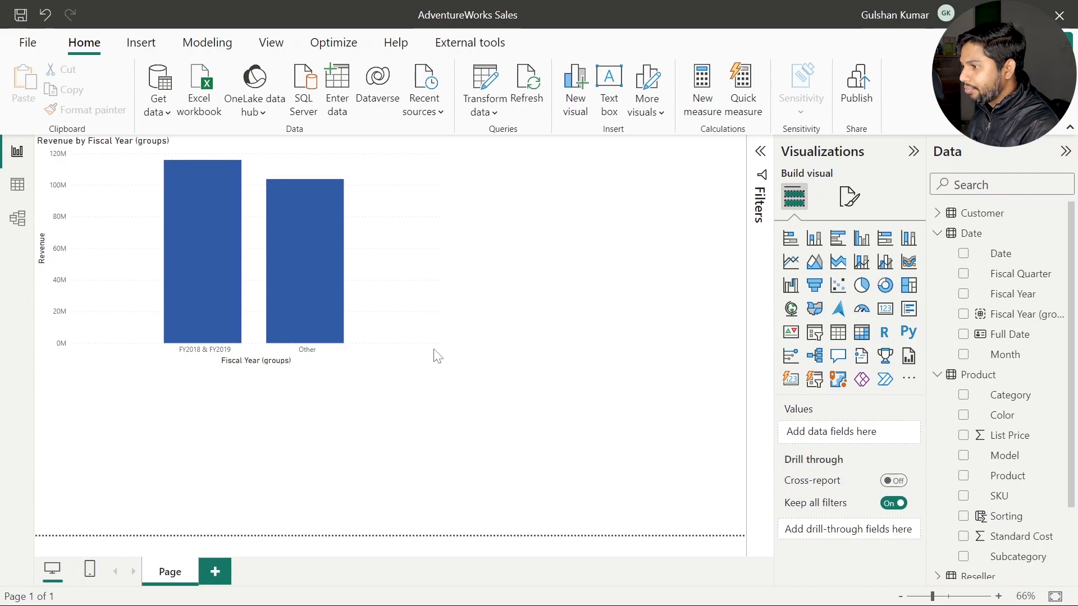
left_click(416, 372)
left_click(104, 181)
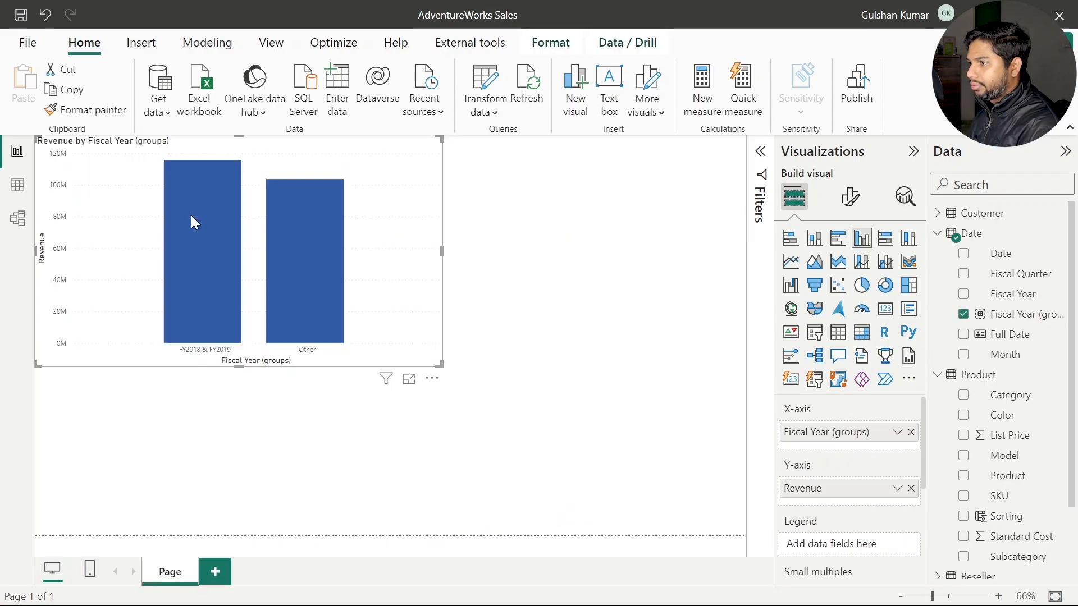
left_click(539, 298)
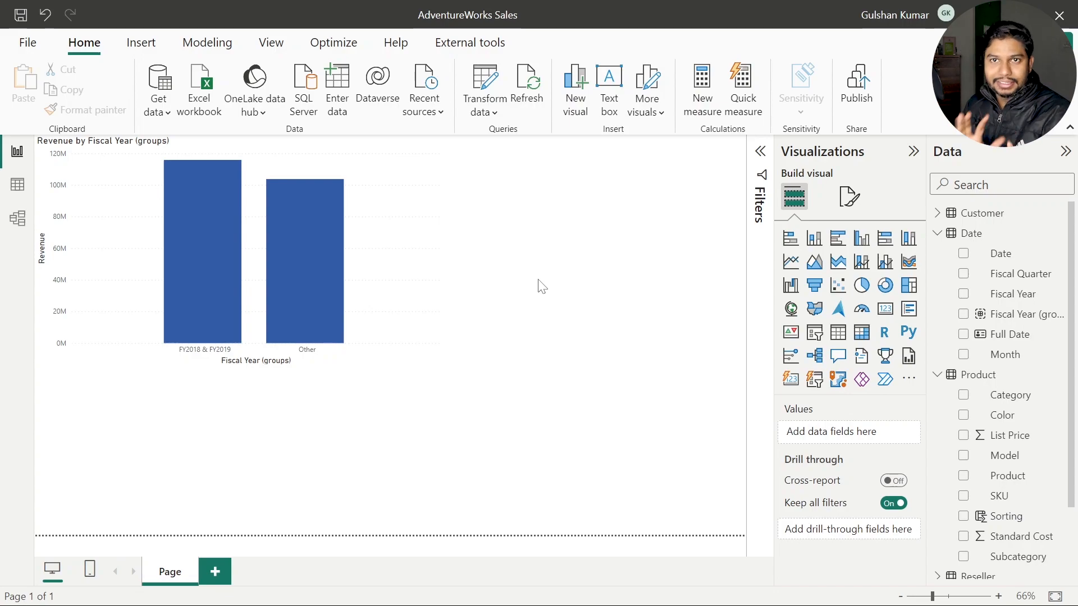
- Open the Fiscal Year (groups) field for group editing and expand the FY2018 & FY2019 group's members
left_click(427, 357)
right_click(1051, 314)
mouse_move(1058, 318)
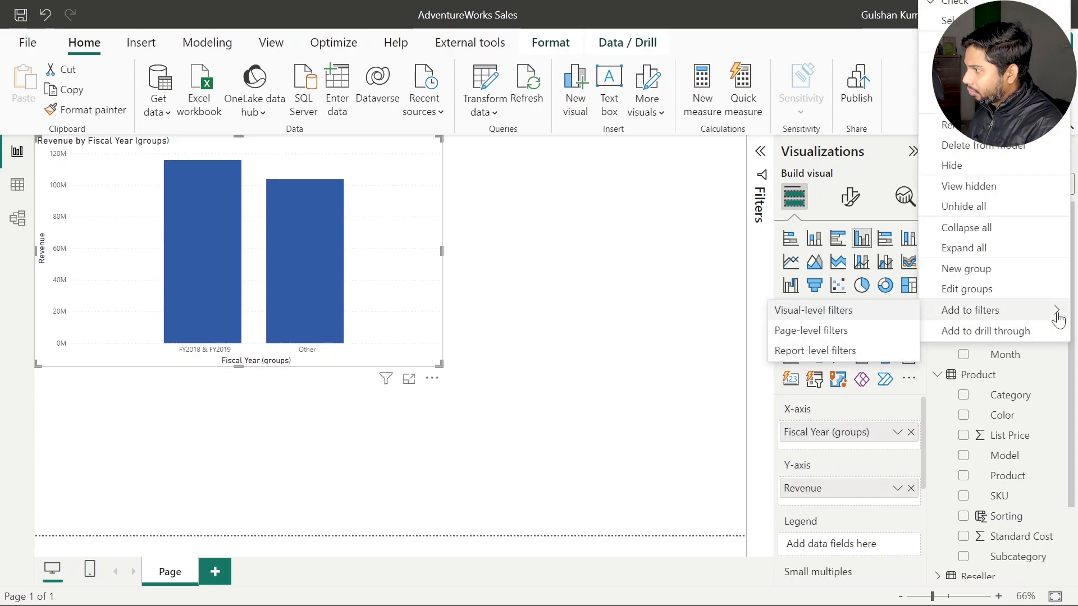
left_click(993, 288)
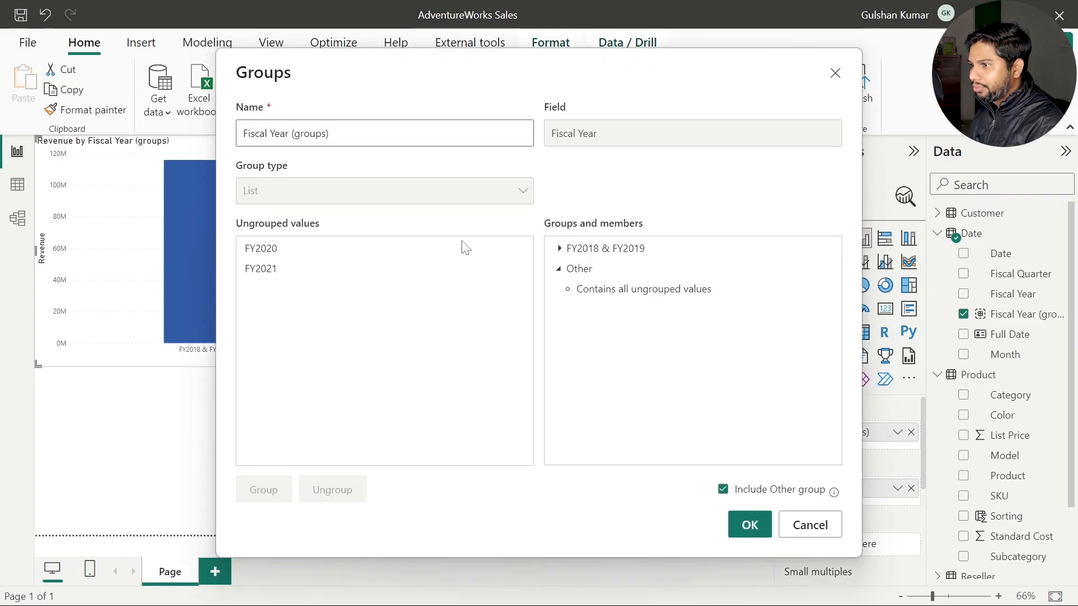
left_click_drag(490, 95, 675, 80)
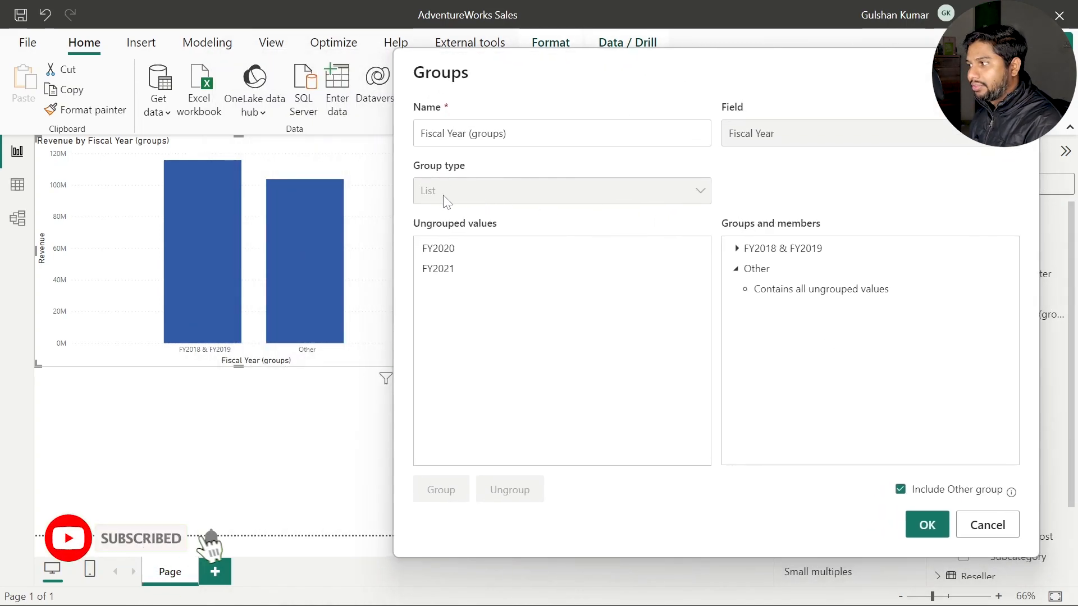
left_click_drag(696, 82, 533, 66)
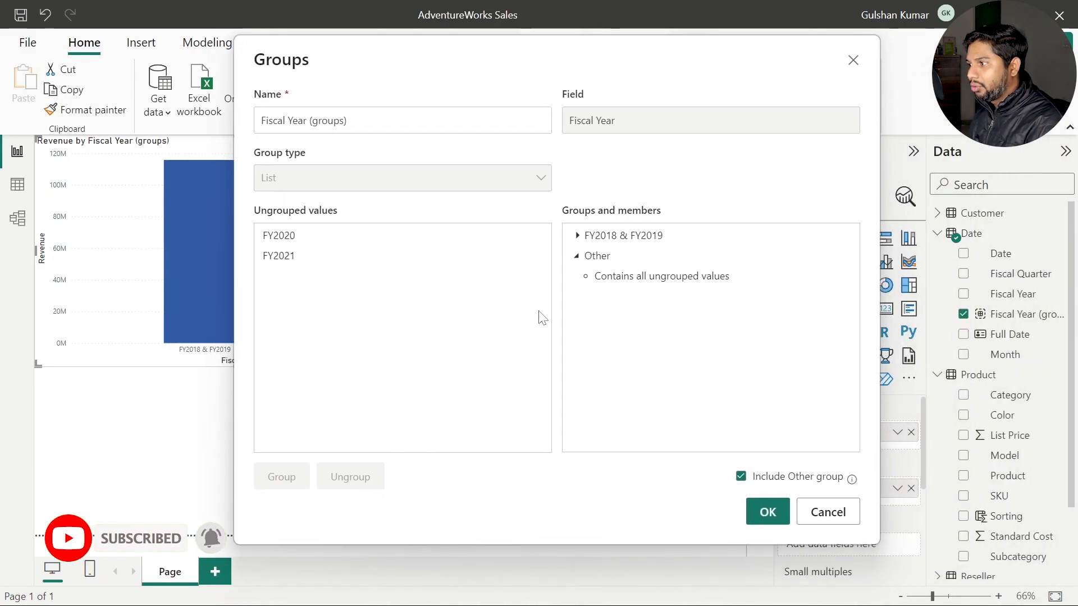
left_click(578, 236)
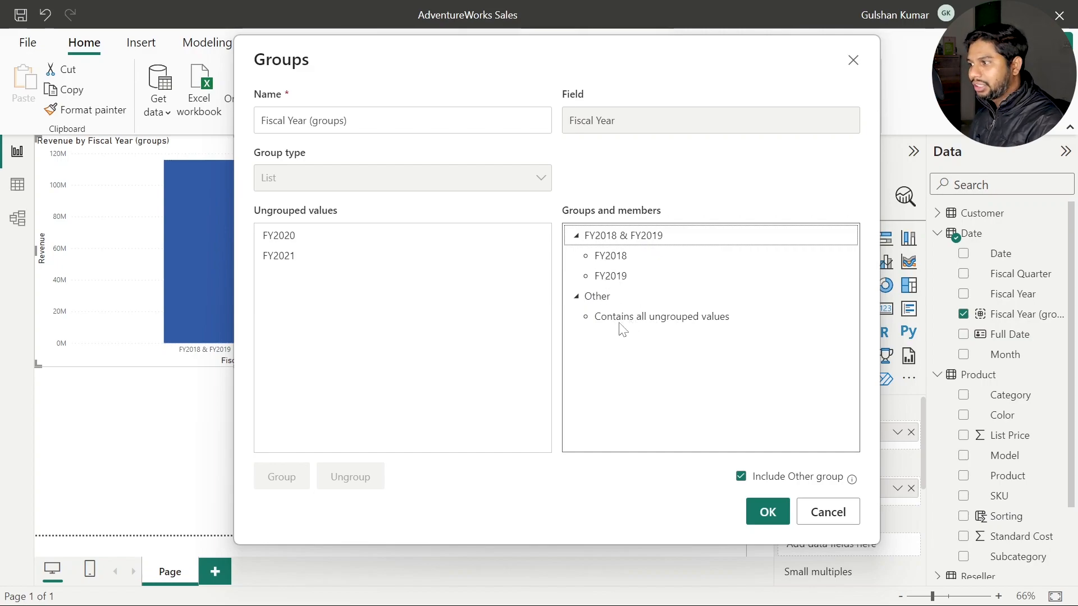
- Combine the ungrouped values FY2020 and FY2021 into a new group
left_click(282, 238)
left_click(287, 256, "ctrl")
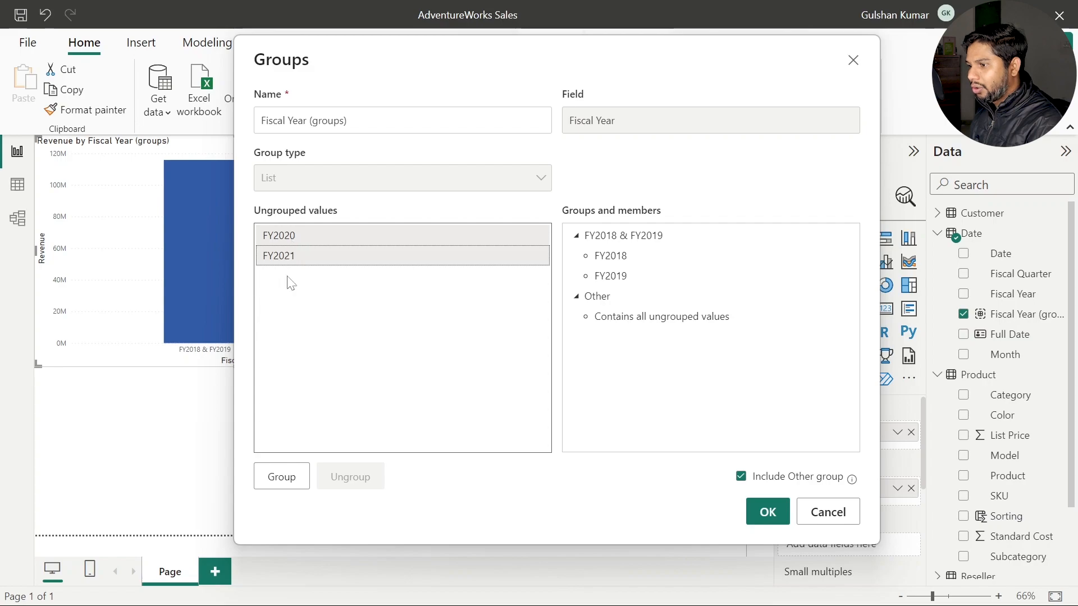
left_click(288, 475)
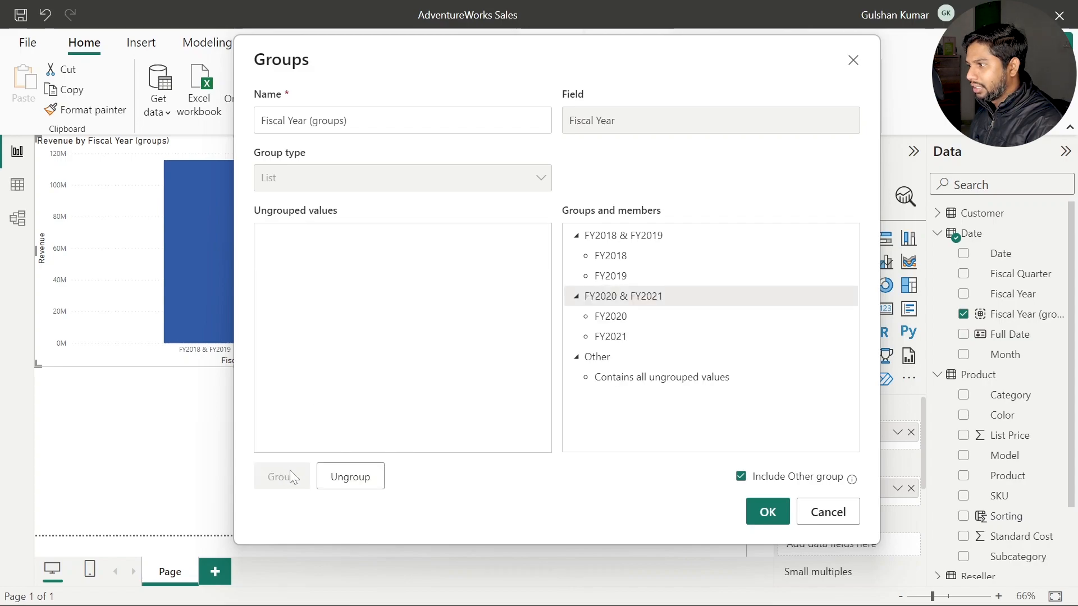
- Rename the two fiscal-year groups as 2018-19 and 2020-21, and discard the group edits
double_click(628, 235)
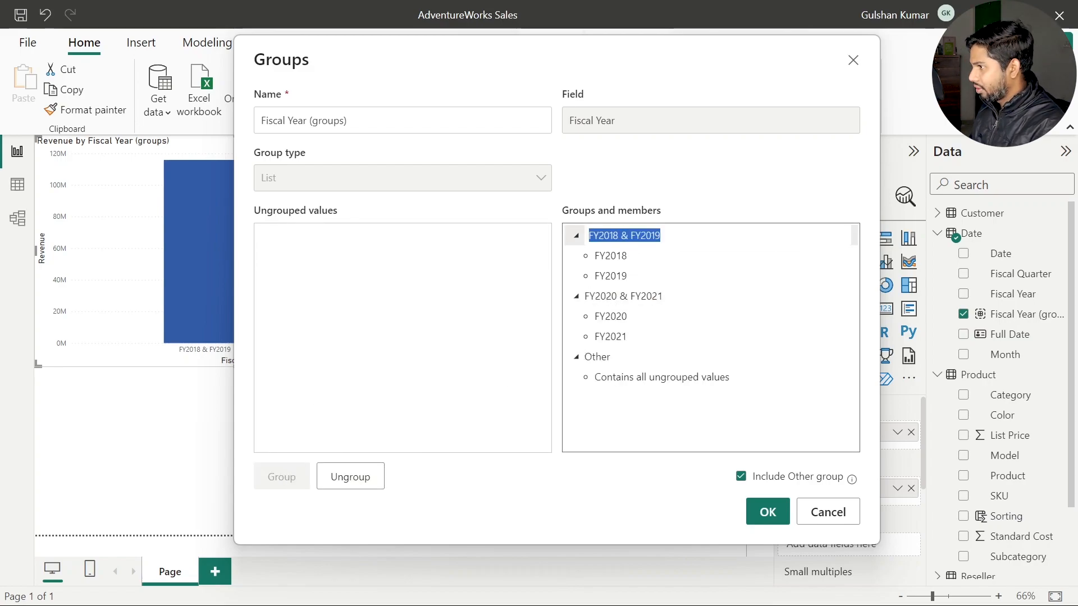
type("2018-")
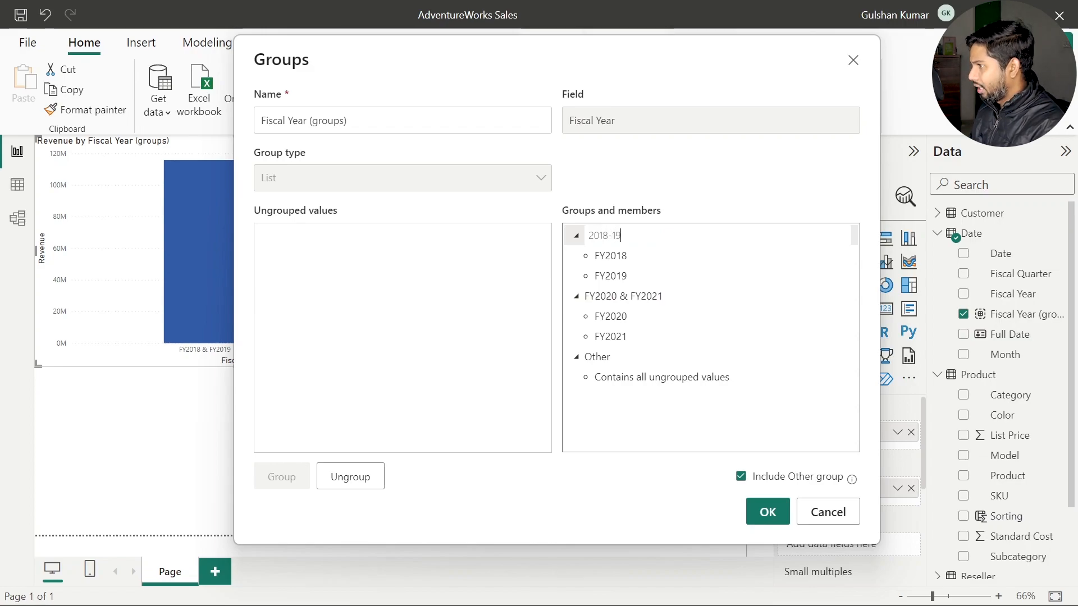
key("Return")
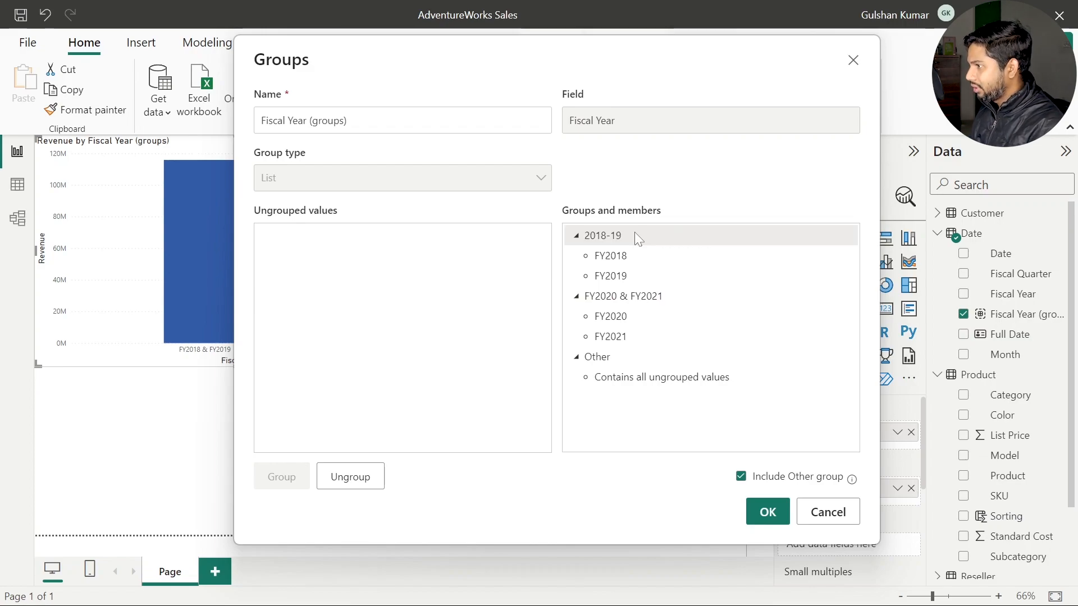
double_click(633, 296)
type("20-")
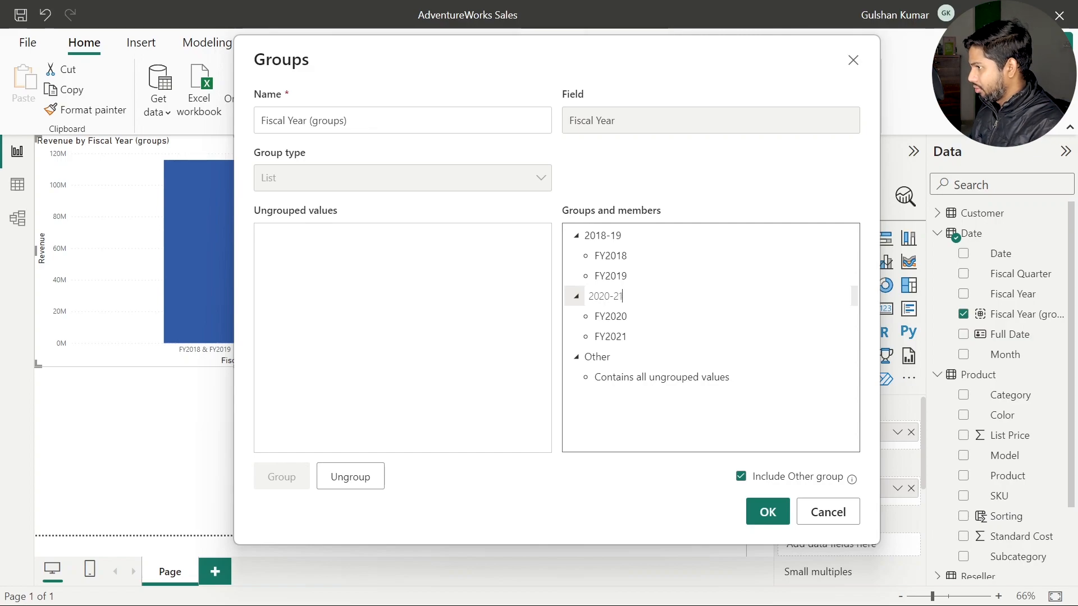
type("21")
key("Return")
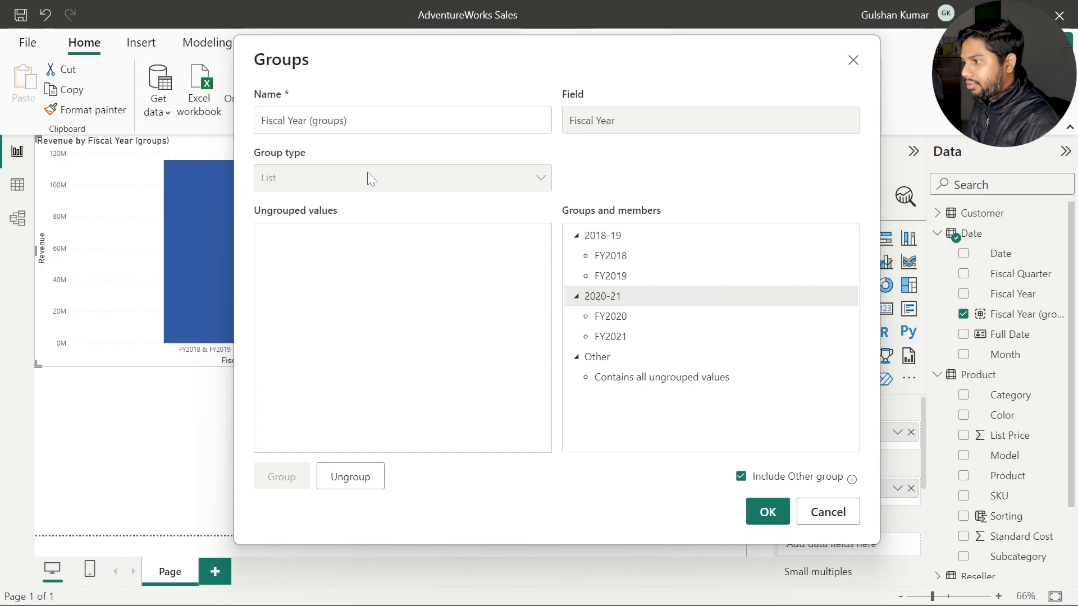
left_click(828, 512)
- Deselect the revenue chart and add an empty line chart to the report page
left_click(510, 379)
left_click(407, 362)
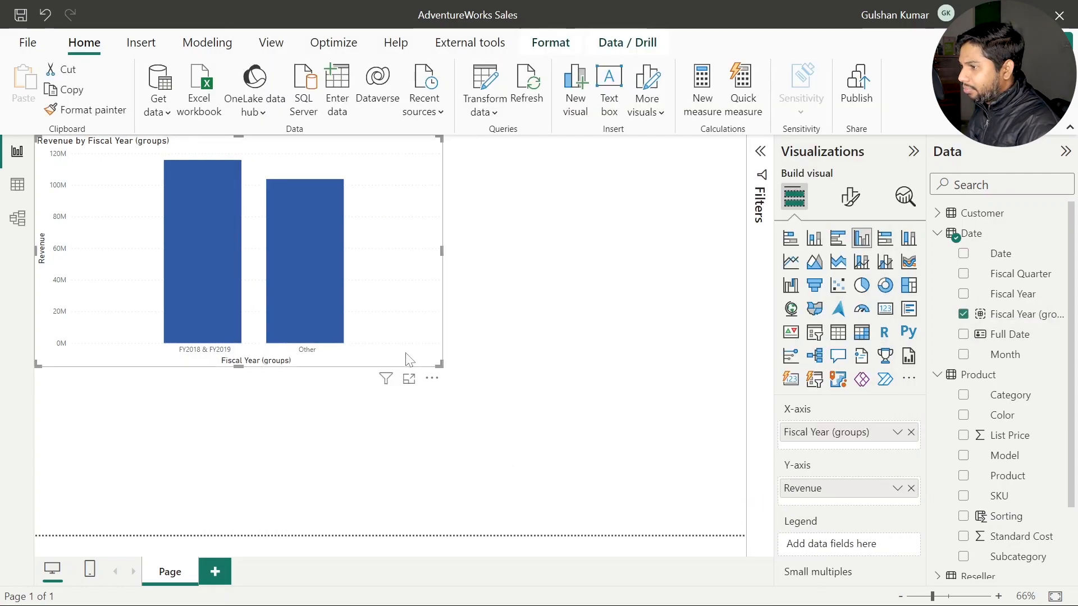
left_click(507, 337)
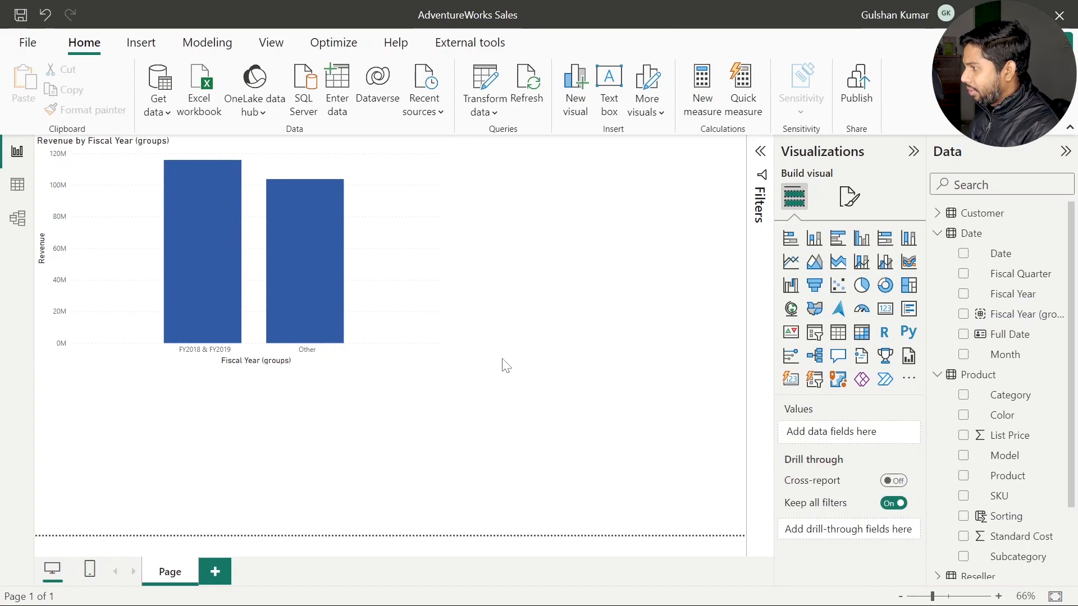
left_click(790, 262)
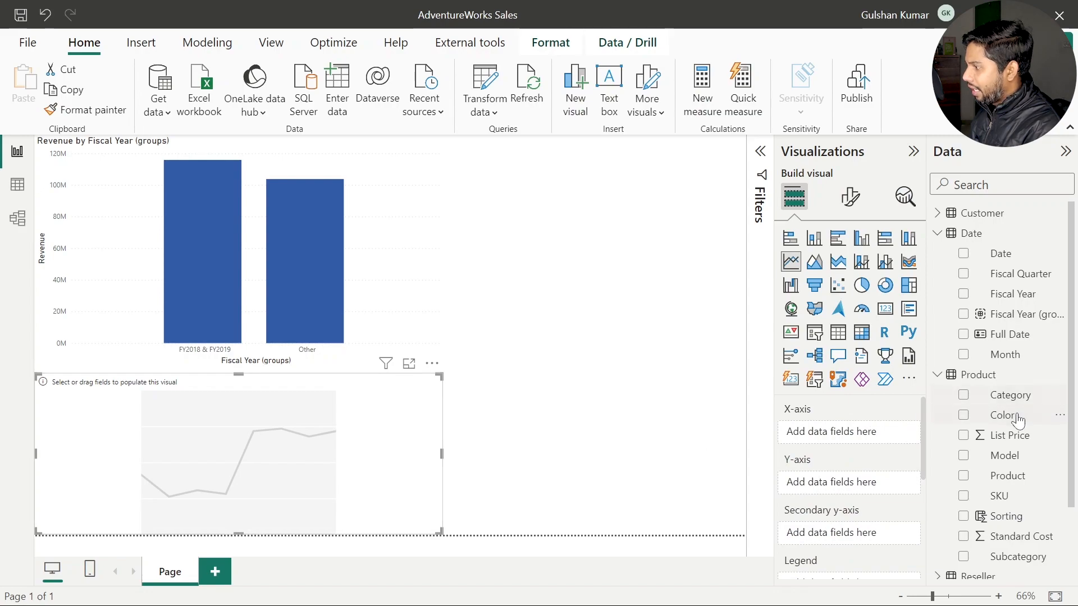
- Put the Sales table's Units Sold on the line chart's Y-axis and the Date table's Date field on its X-axis
scroll(1013, 420, "down", 3)
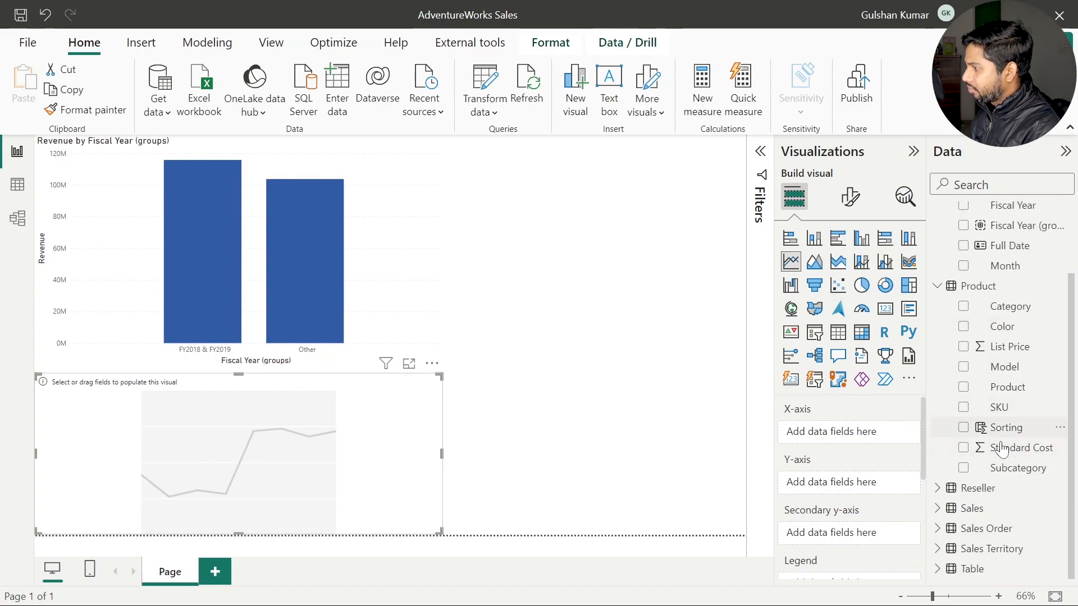
left_click(937, 507)
scroll(983, 499, "down", 2)
scroll(983, 499, "down", 4)
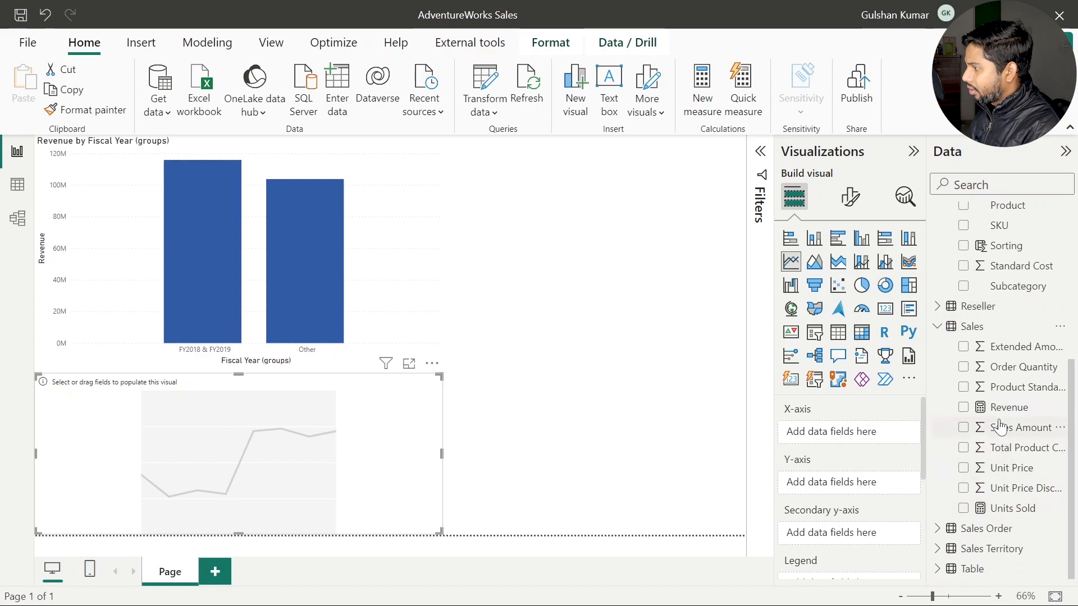
left_click_drag(1005, 507, 813, 482)
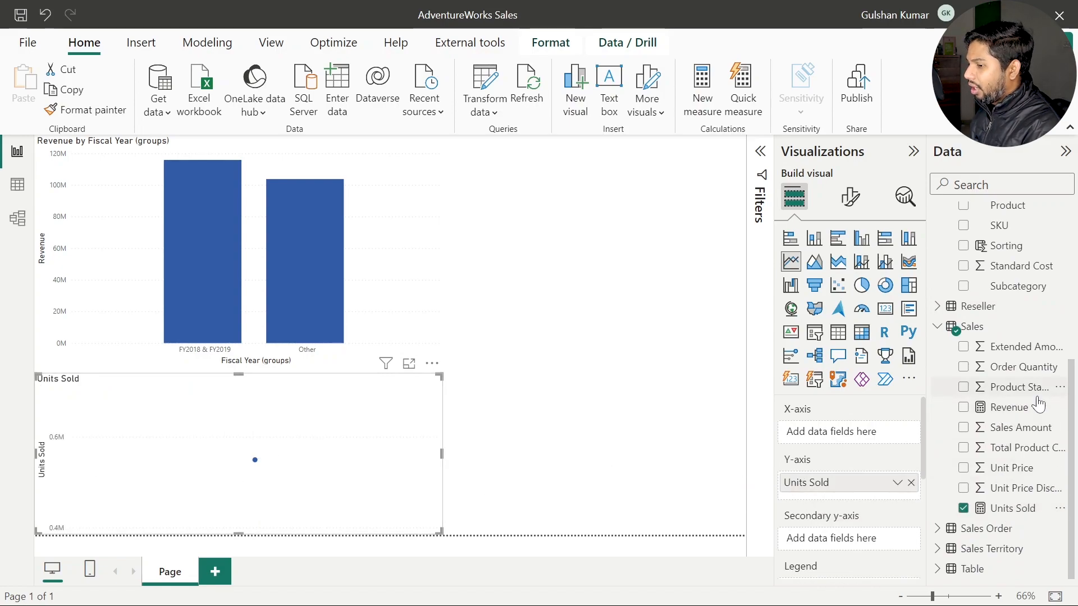
scroll(1041, 414, "up", 8)
left_click_drag(1004, 254, 273, 438)
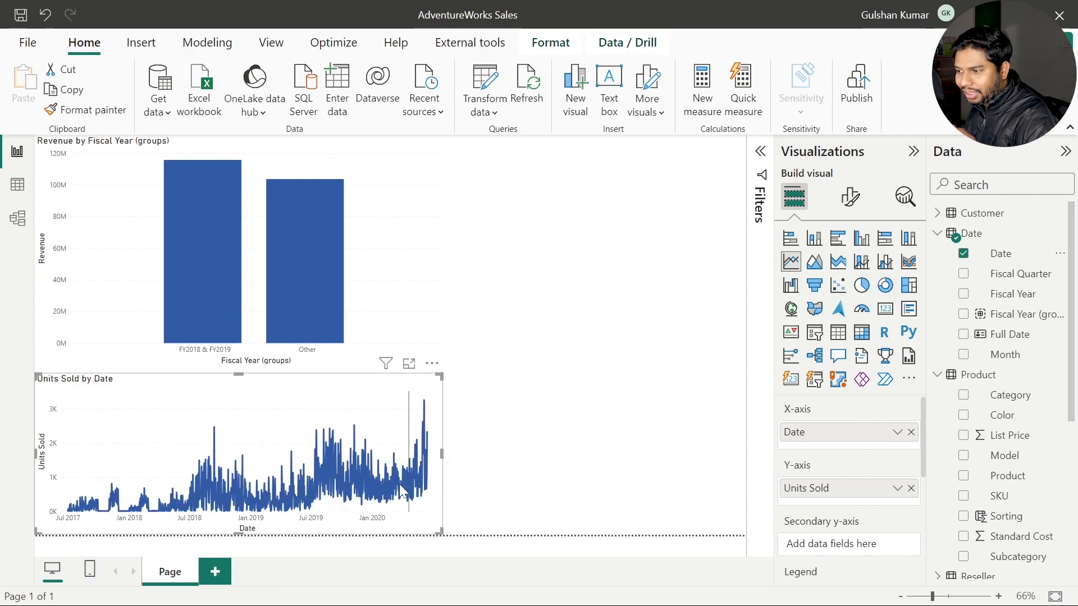
- Start a new group based on the Date table's Date field
left_click(507, 377)
left_click(407, 384)
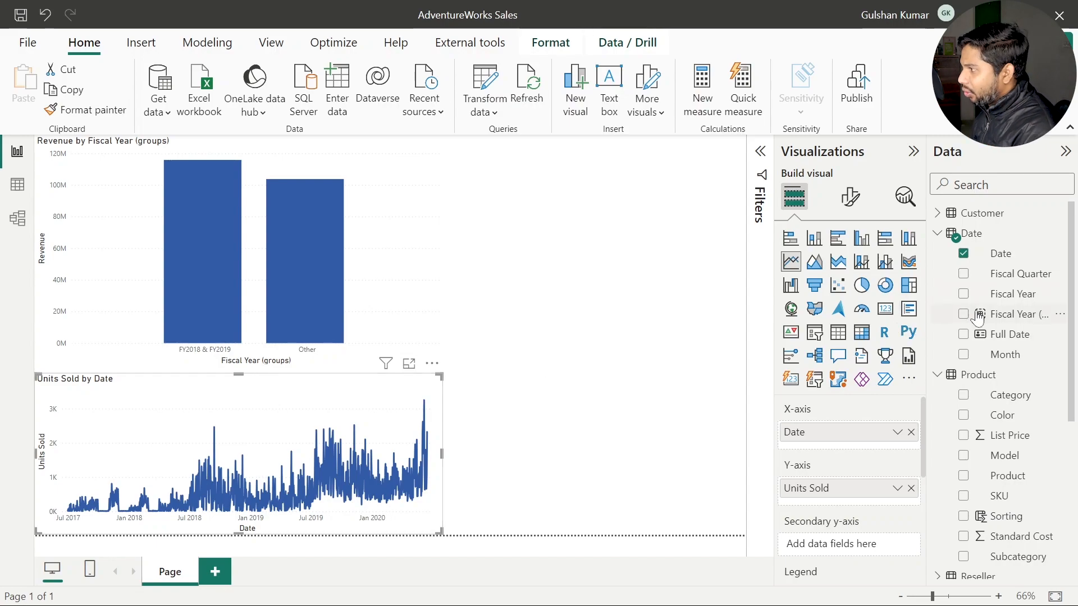
left_click(1063, 257)
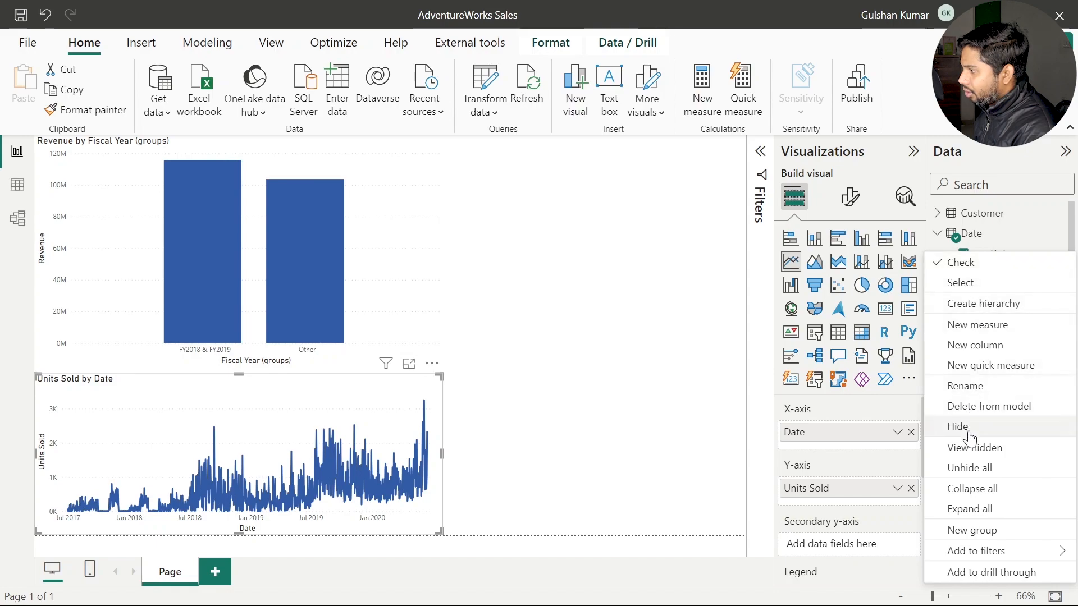
left_click(978, 537)
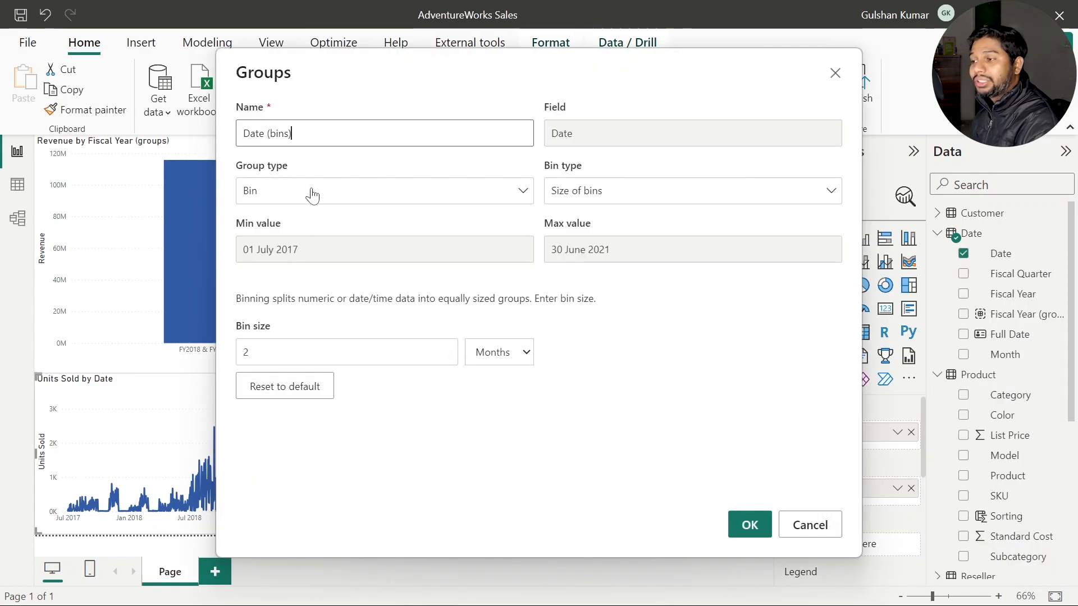
- Try the List group type by selecting the ungrouped dates from July 1 to July 6, 2017, and return to Bin
left_click(337, 191)
left_click(280, 223)
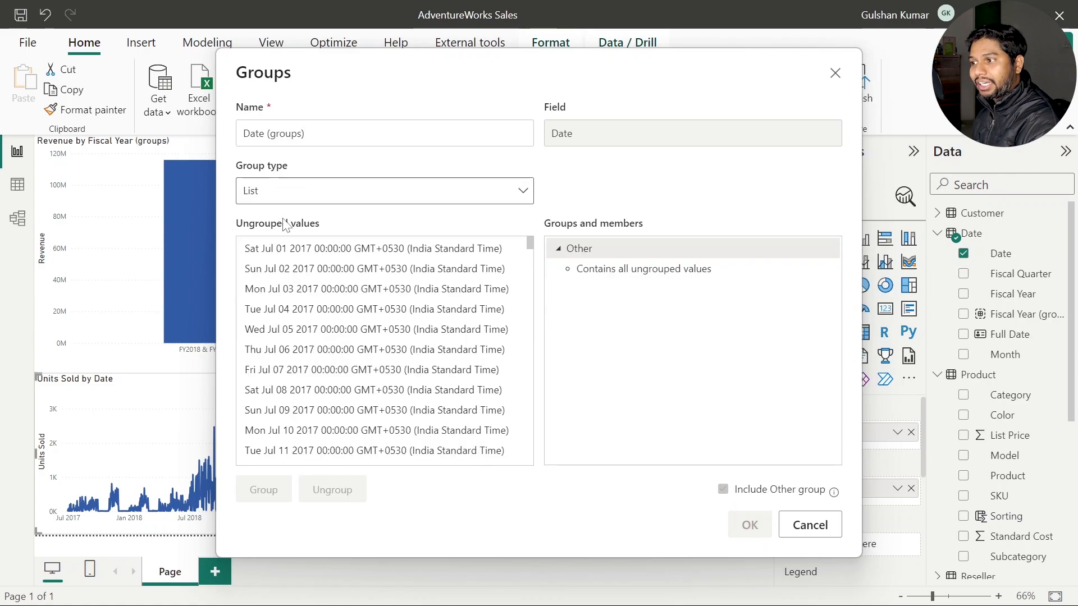
left_click_drag(335, 256, 384, 281)
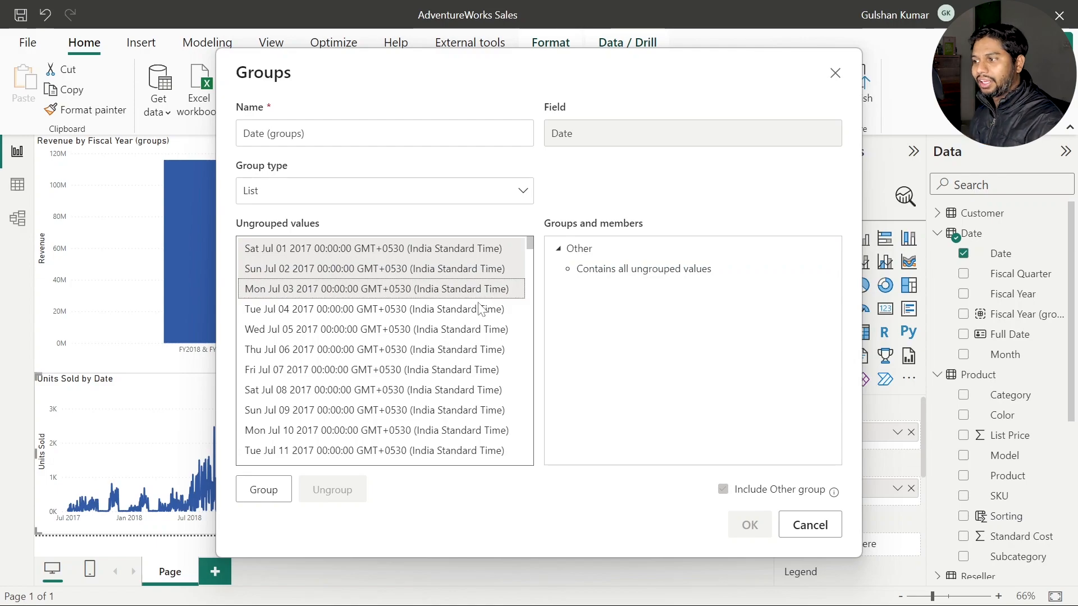
left_click_drag(391, 251, 376, 360)
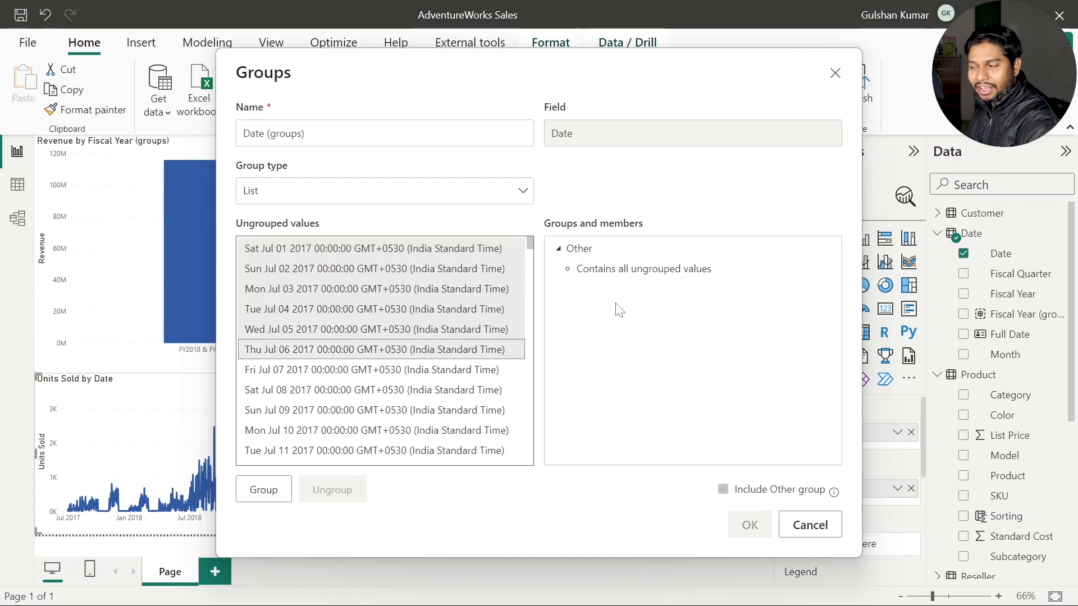
scroll(453, 334, "down", 4)
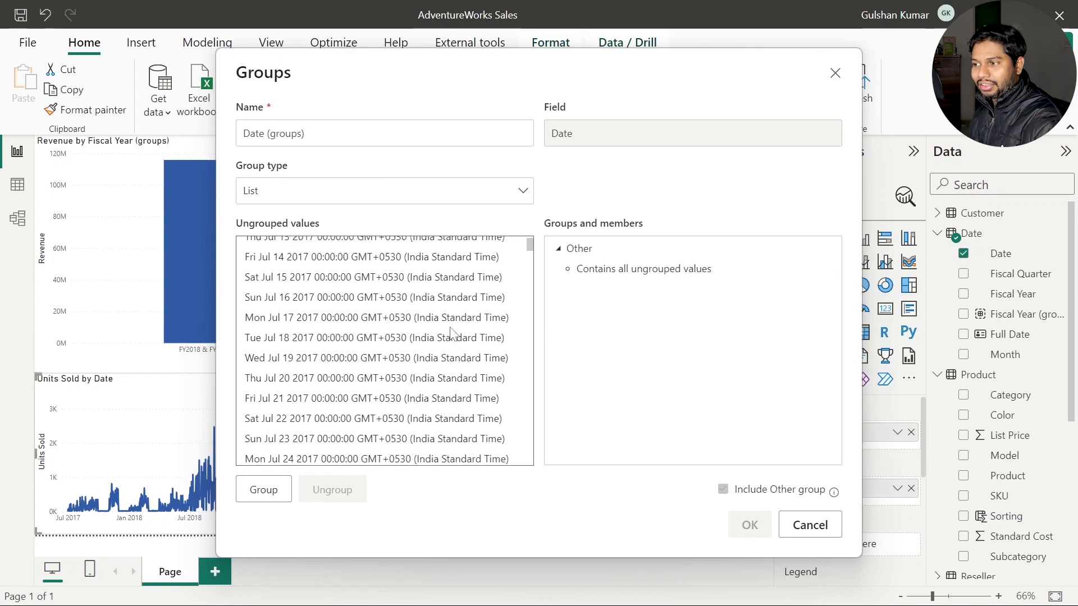
scroll(452, 333, "up", 5)
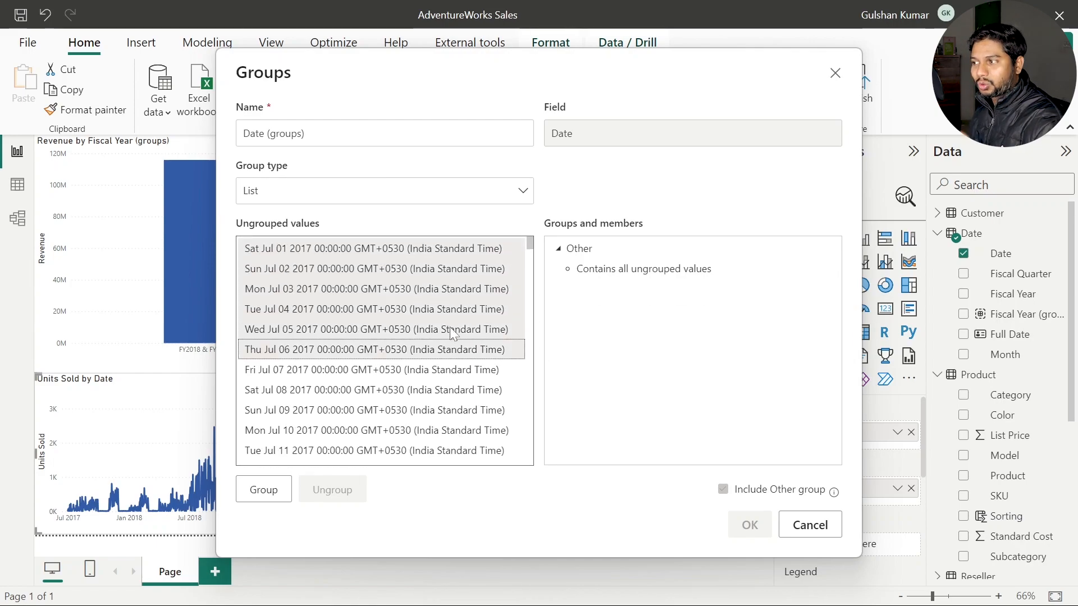
left_click(468, 191)
left_click(364, 244)
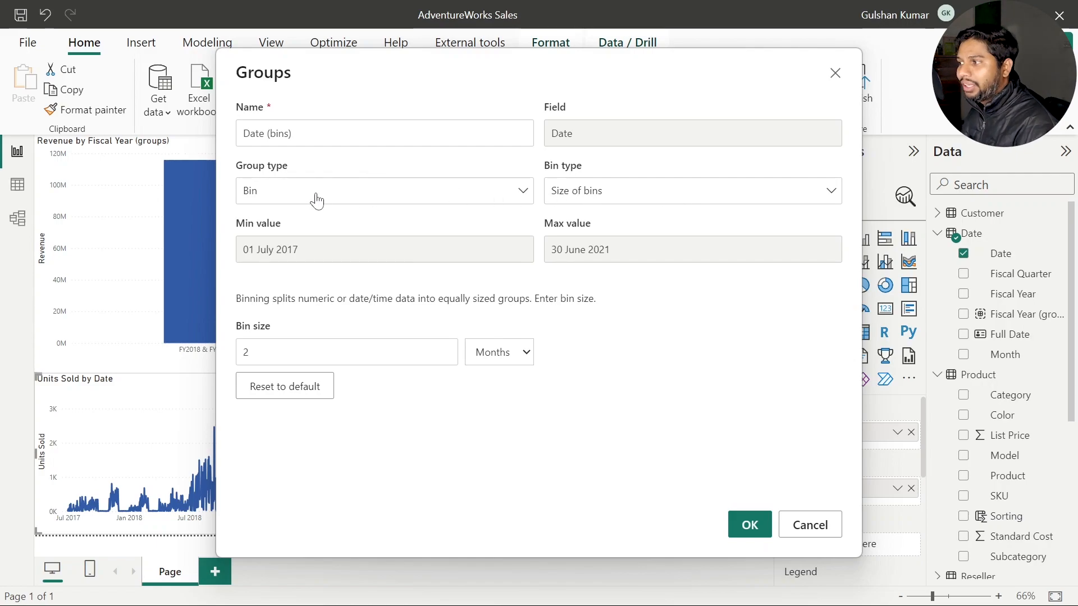
- Compare the List and Bin group types, keeping Bin with Size of bins as the bin type
left_click(447, 202)
left_click(402, 219)
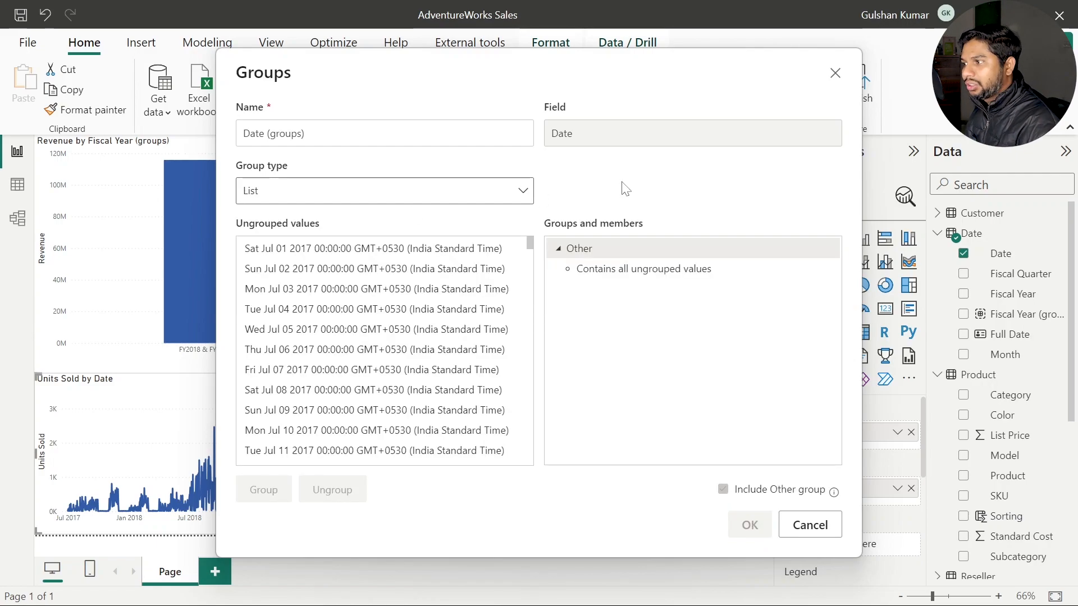
left_click(508, 191)
left_click(340, 235)
left_click(339, 194)
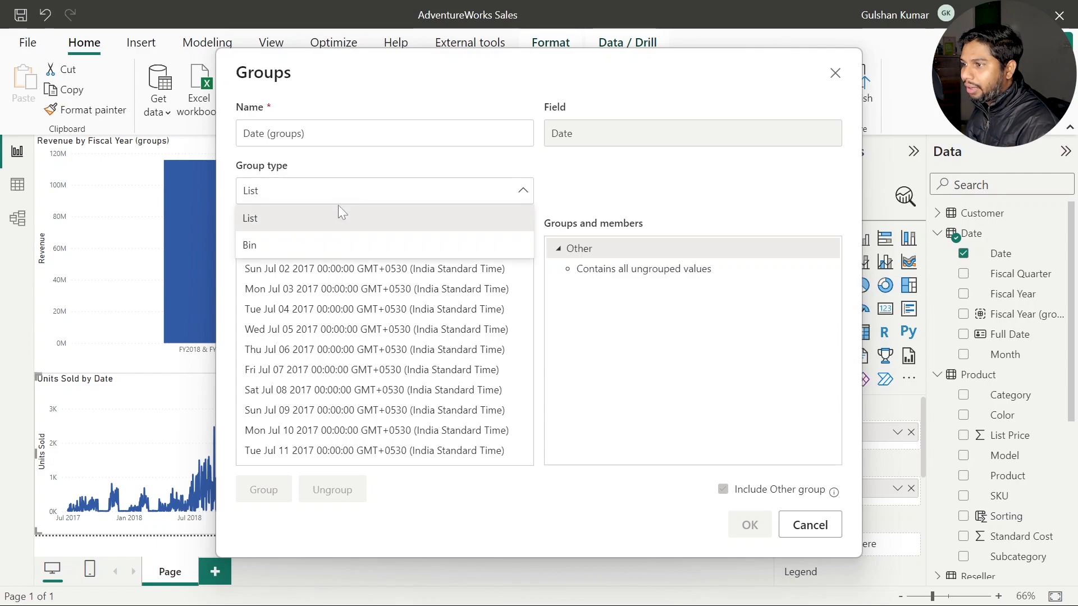
left_click(312, 242)
left_click(624, 197)
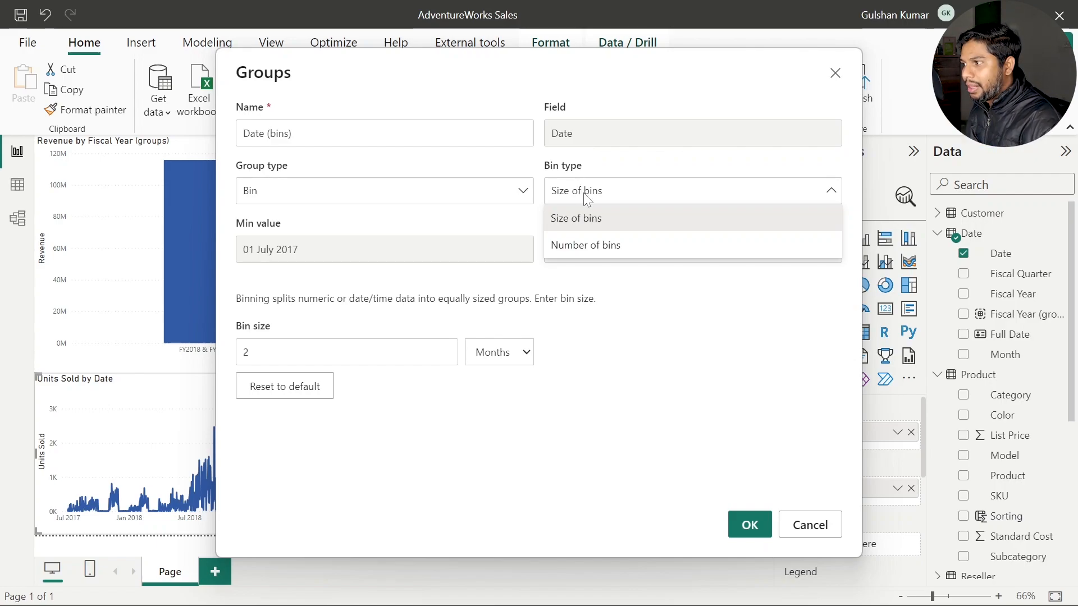
left_click(587, 222)
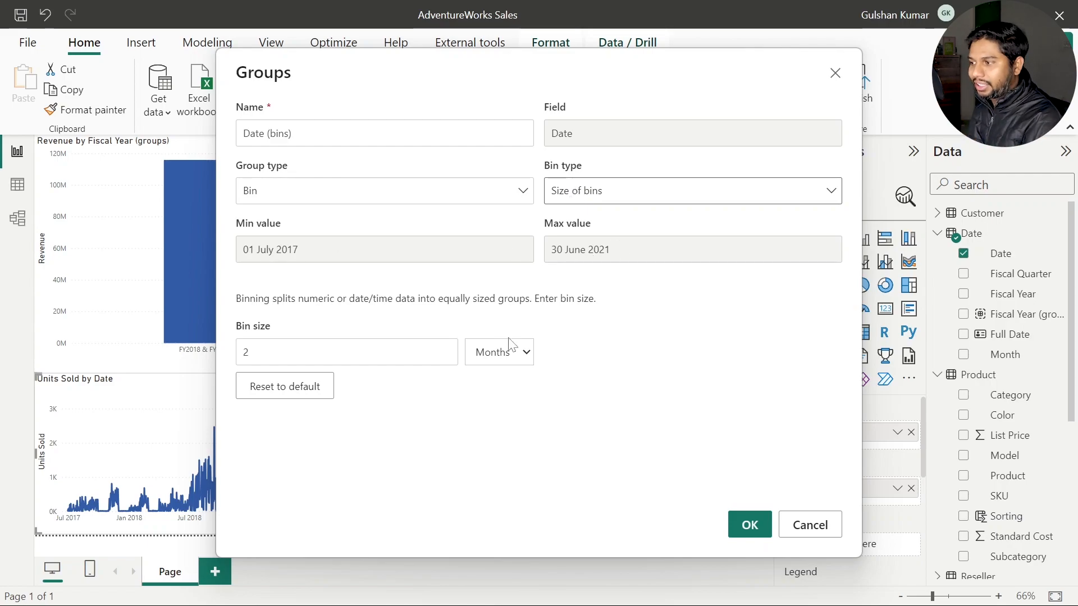
- Switch the bin size unit to Years and back to Months, and try a bin size of 1.5
left_click(505, 354)
left_click(494, 378)
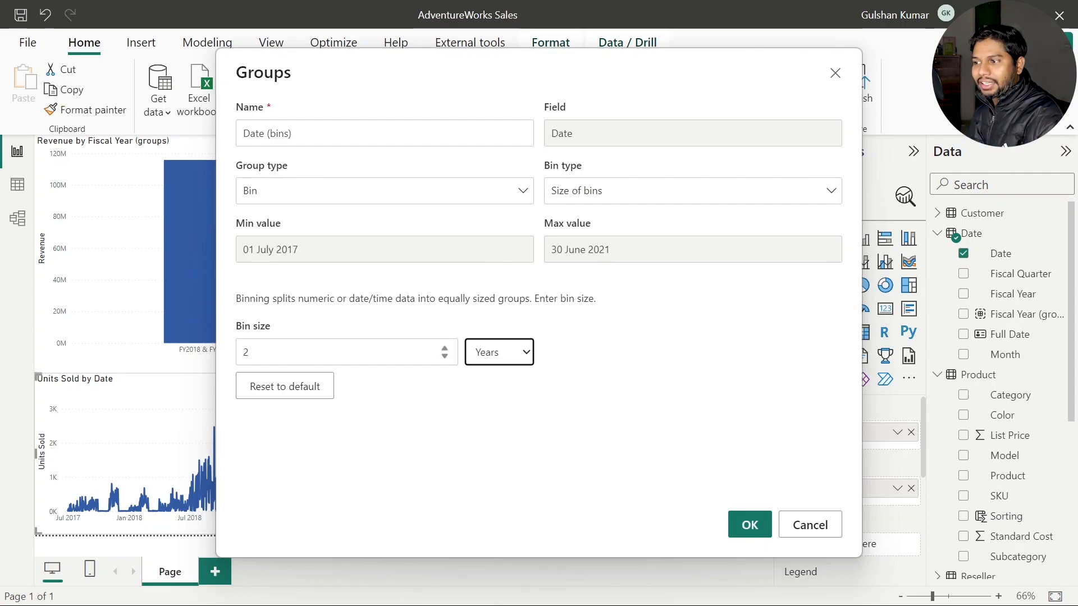
left_click(496, 354)
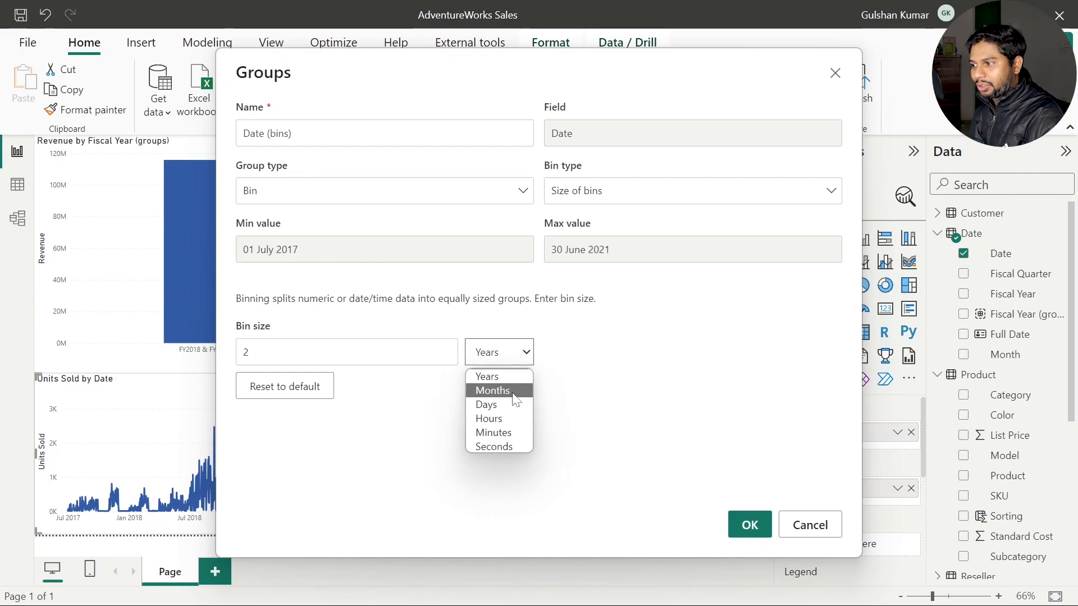
left_click(494, 390)
left_click(247, 352)
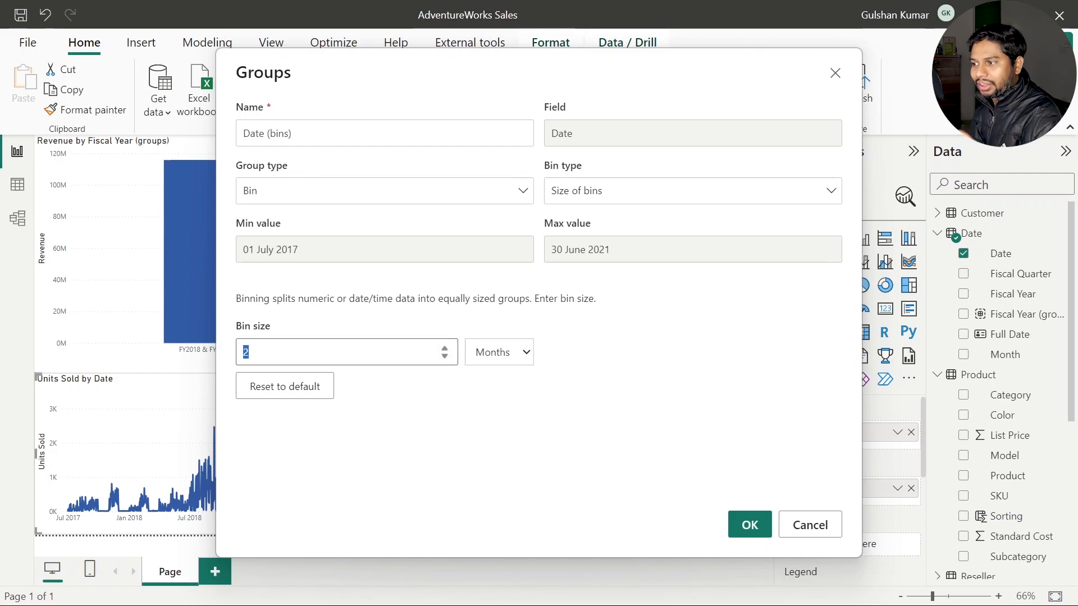
key("BackSpace")
type("1.5")
left_click(443, 408)
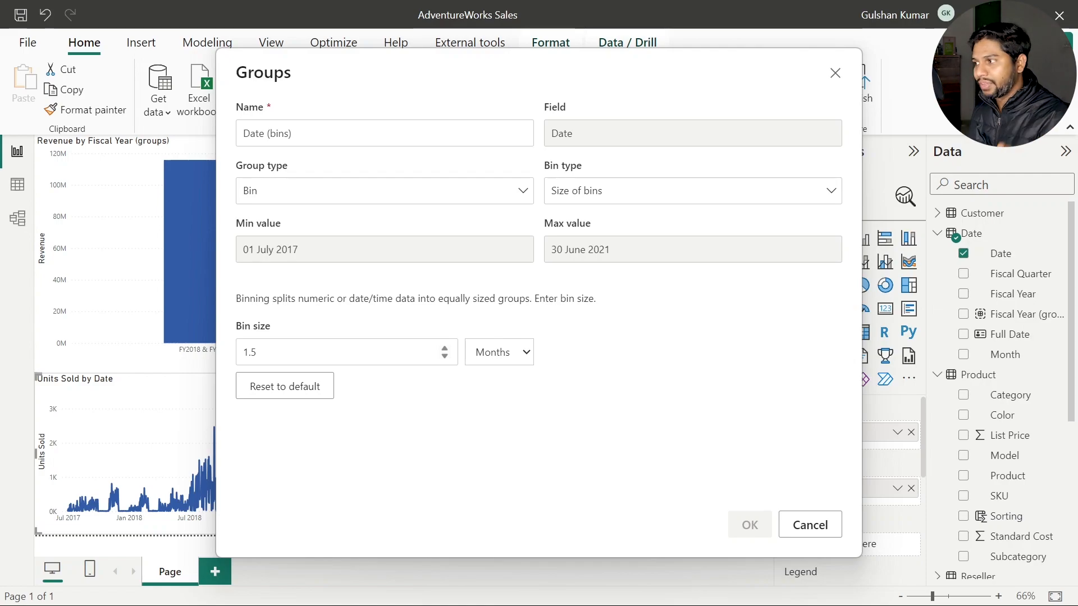
- Change the bin type to Number of bins and set the bin count to 10
left_click(637, 187)
left_click(609, 244)
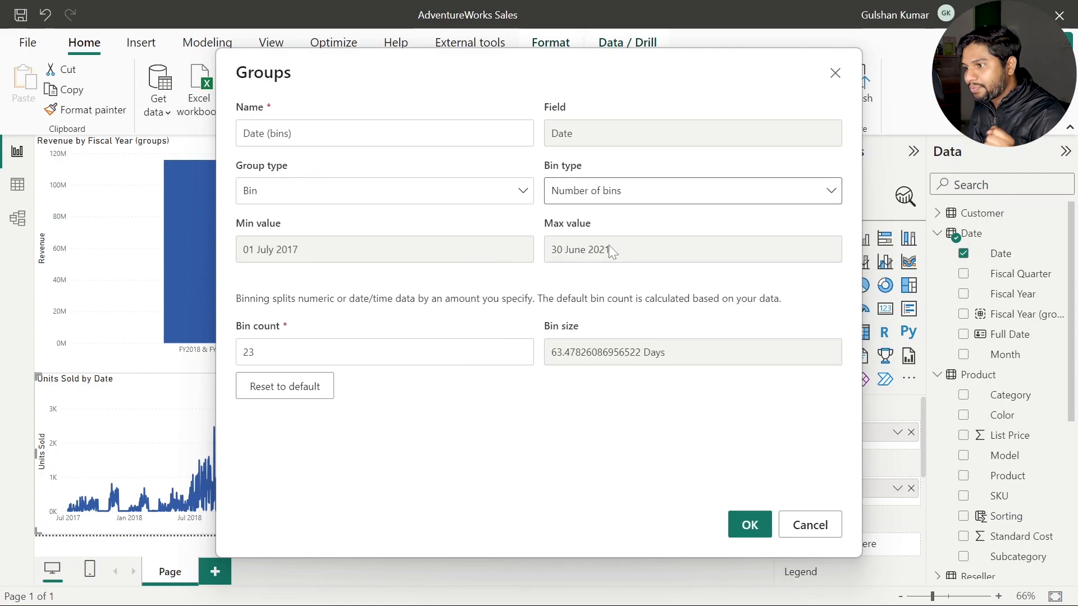
left_click(337, 354)
key("ctrl+a")
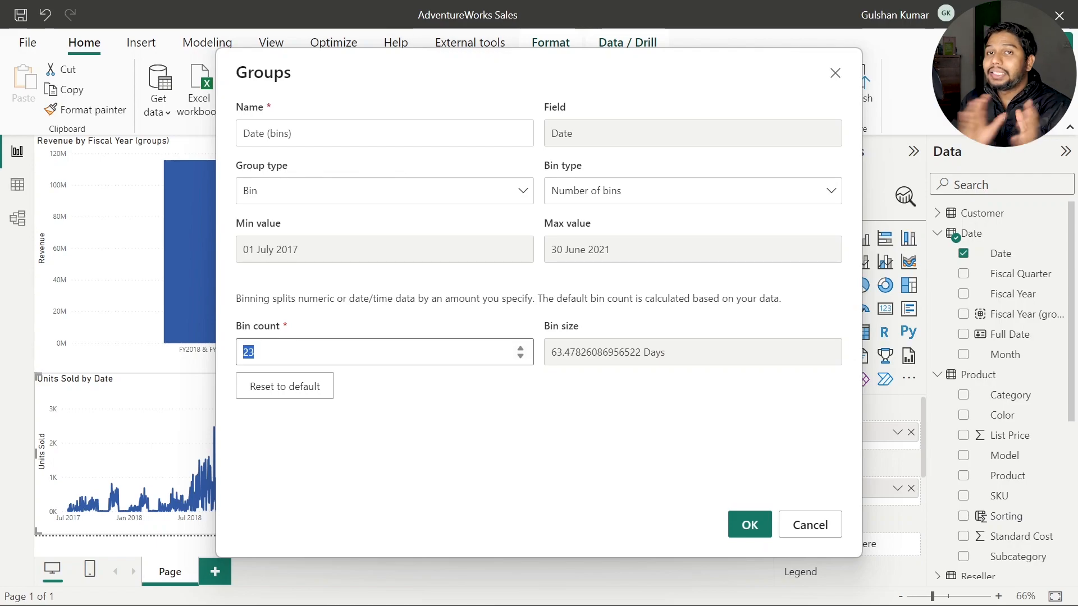
type("10")
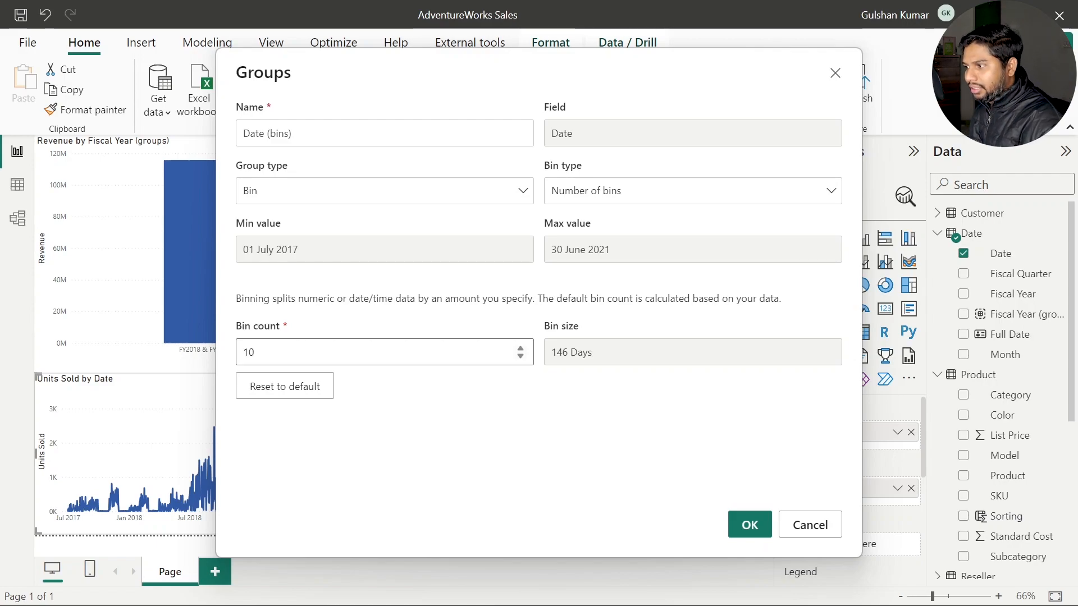
key("ctrl+a")
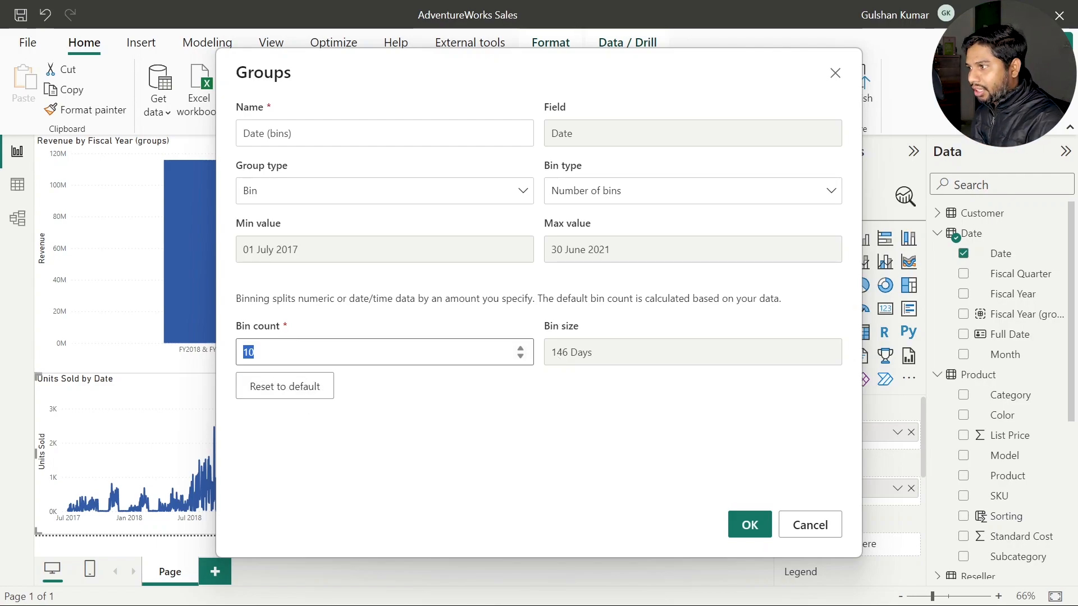
- Set the bin type to Size of bins with 2-month bins and create the Date (bins) field
left_click(619, 202)
left_click(606, 219)
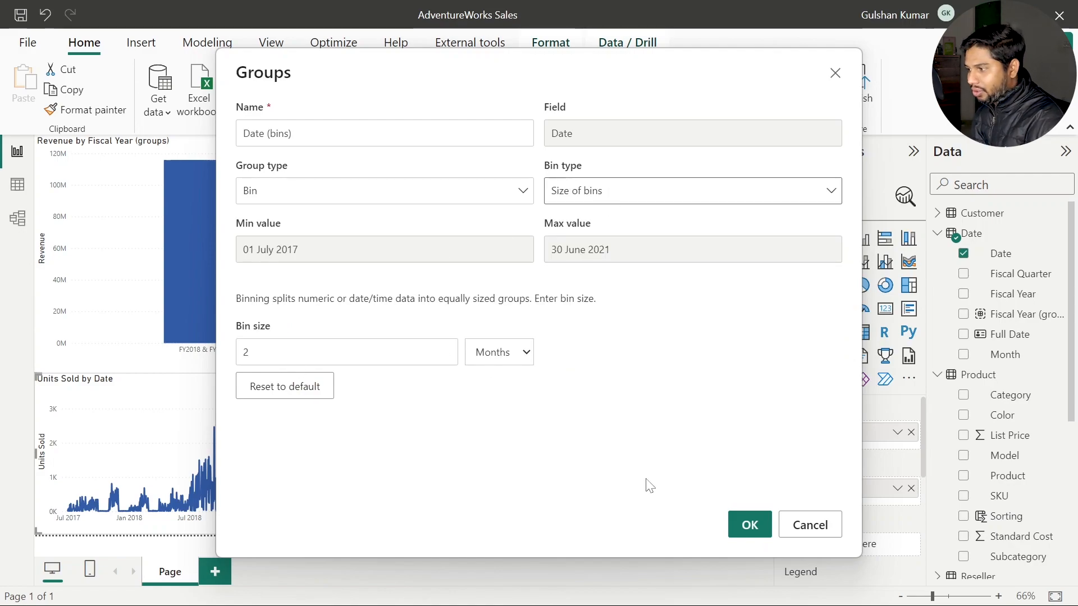
left_click(748, 526)
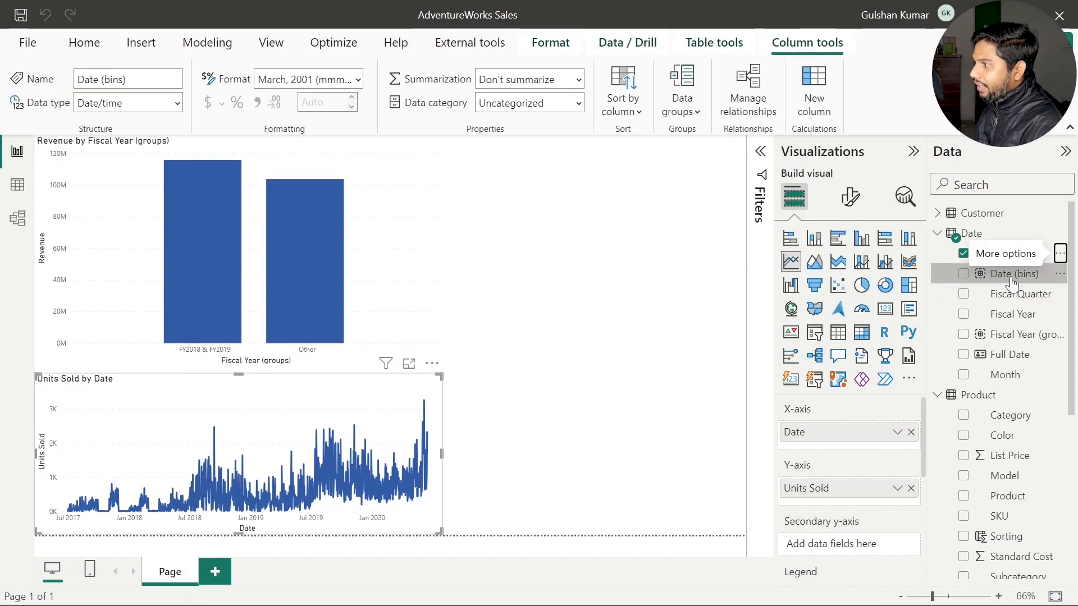
- Add Date (bins) as the legend of the Units Sold by Date line chart
scroll(873, 452, "down", 3)
left_click_drag(1007, 274, 873, 515)
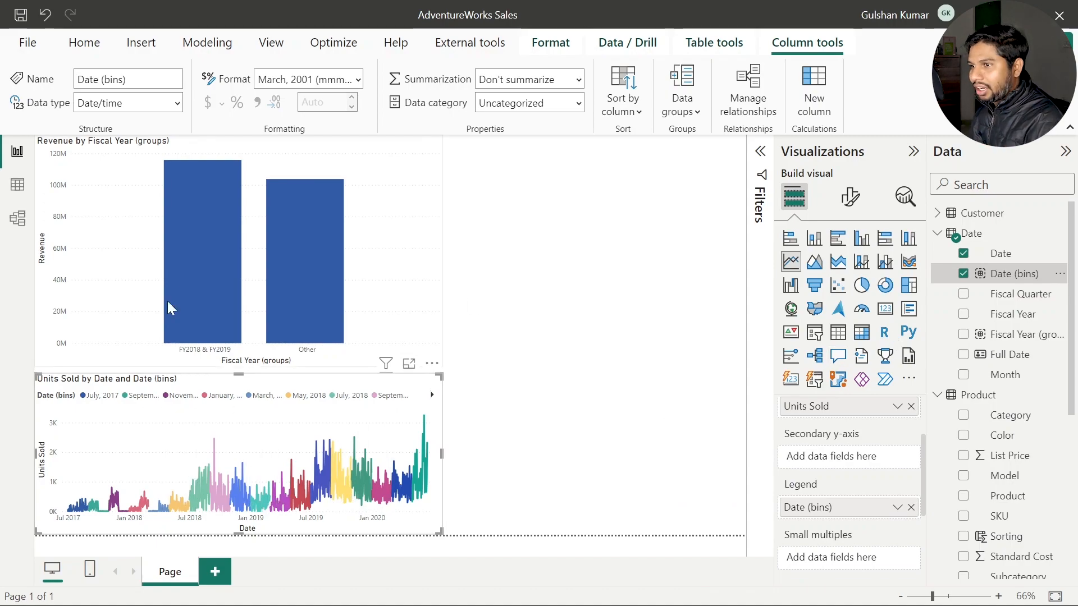
- Show the Date table in table view and filter its Date (bins) column to only July, 2017
left_click(19, 189)
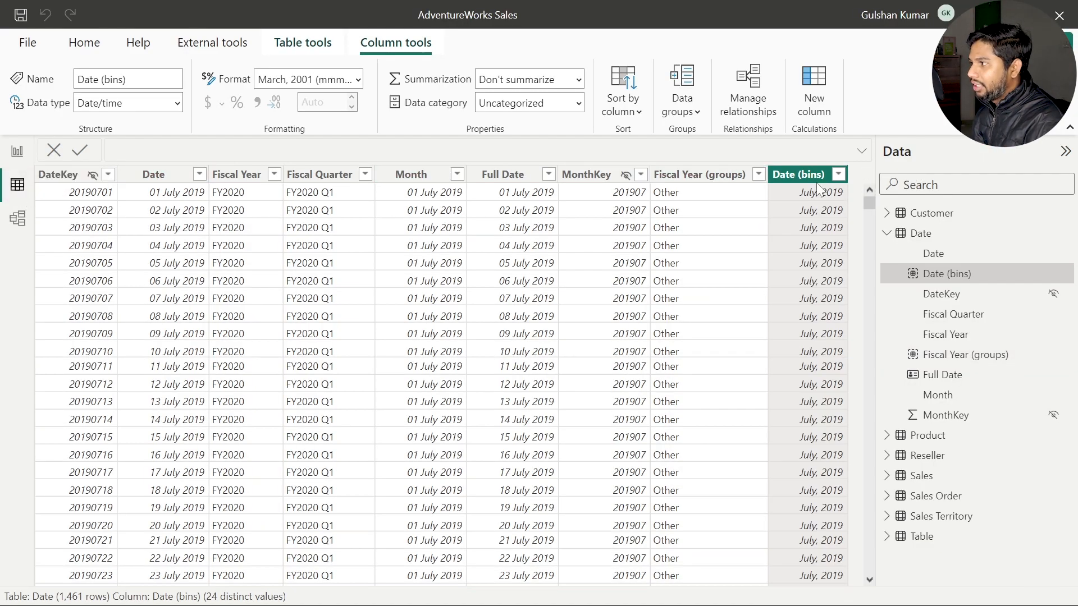
left_click(838, 174)
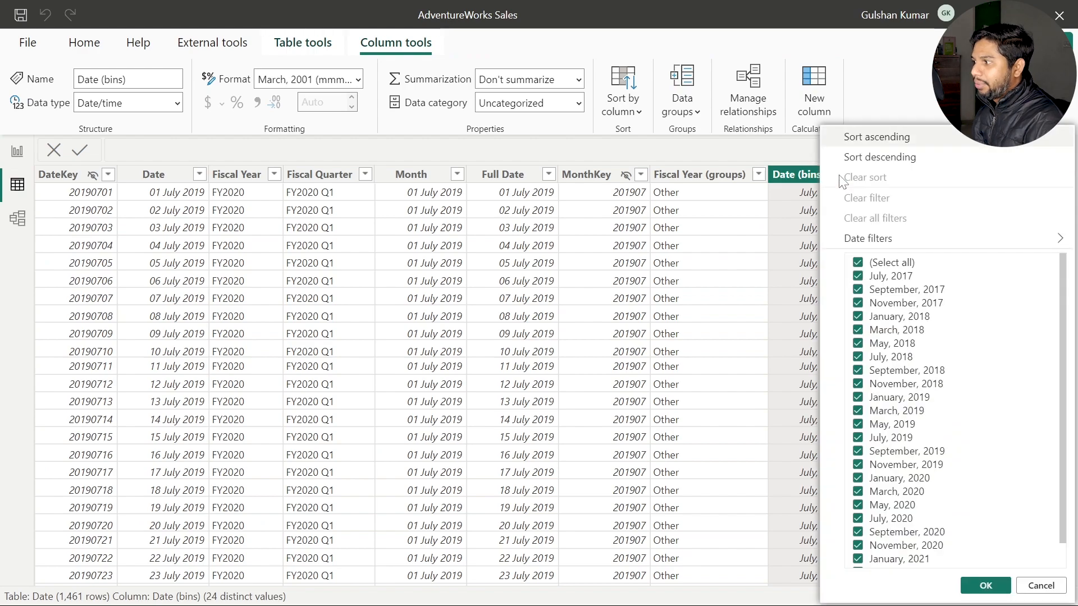
left_click(882, 263)
left_click(890, 276)
left_click(977, 585)
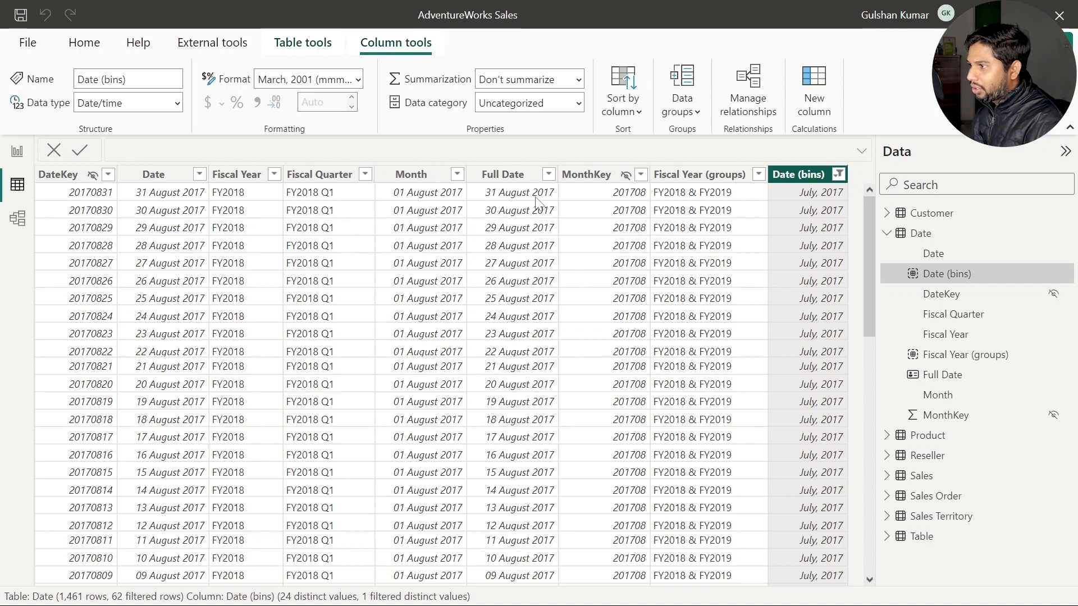
- Check which months fall in the filtered bin, clear all filters from the table and return to the report page
left_click(457, 174)
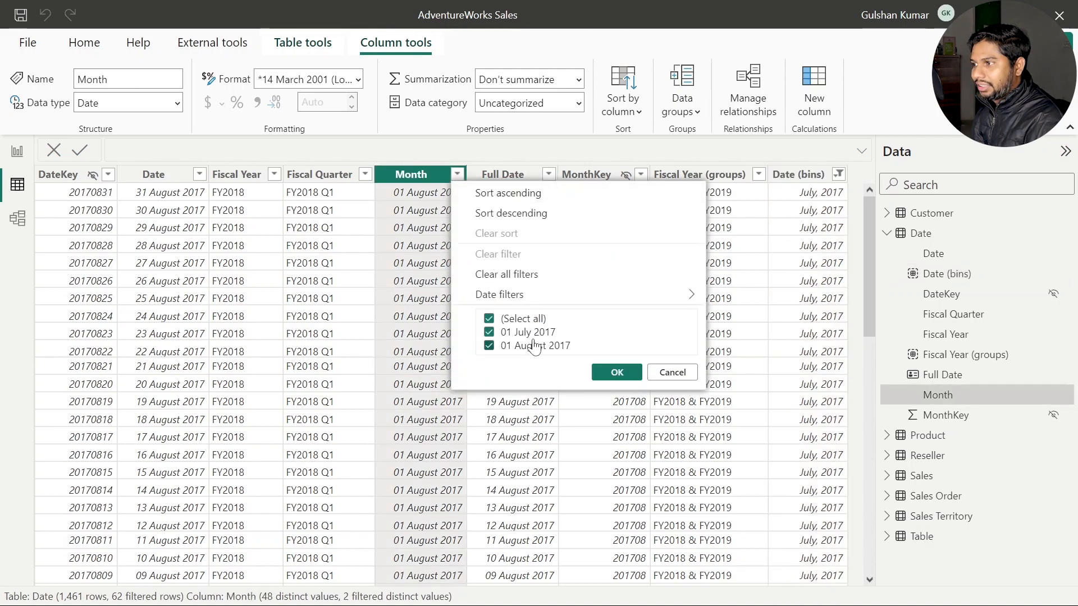
left_click(684, 380)
left_click(838, 175)
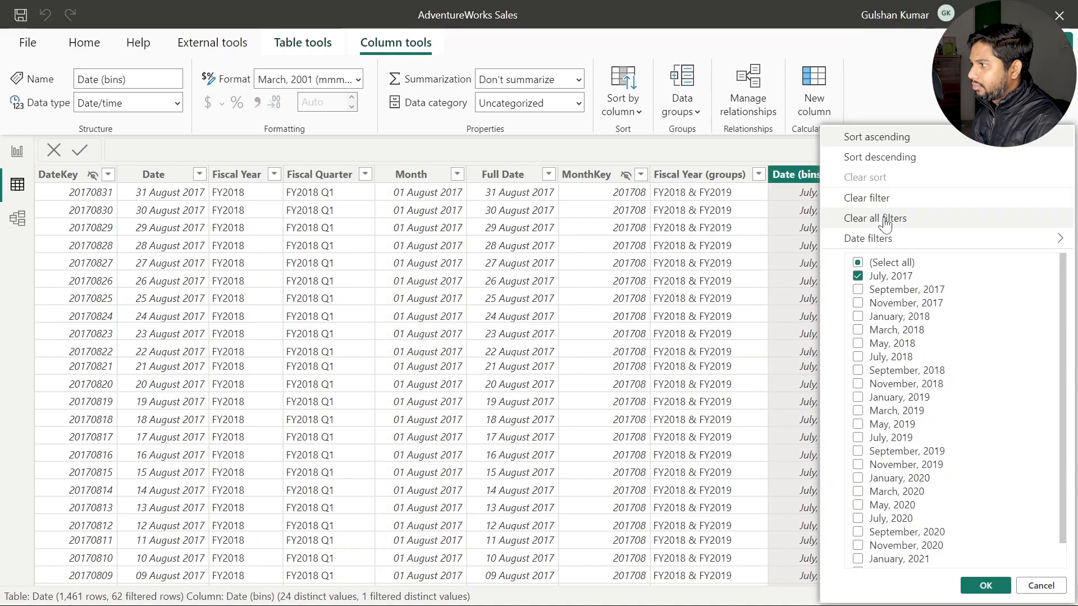
left_click(876, 219)
left_click(17, 151)
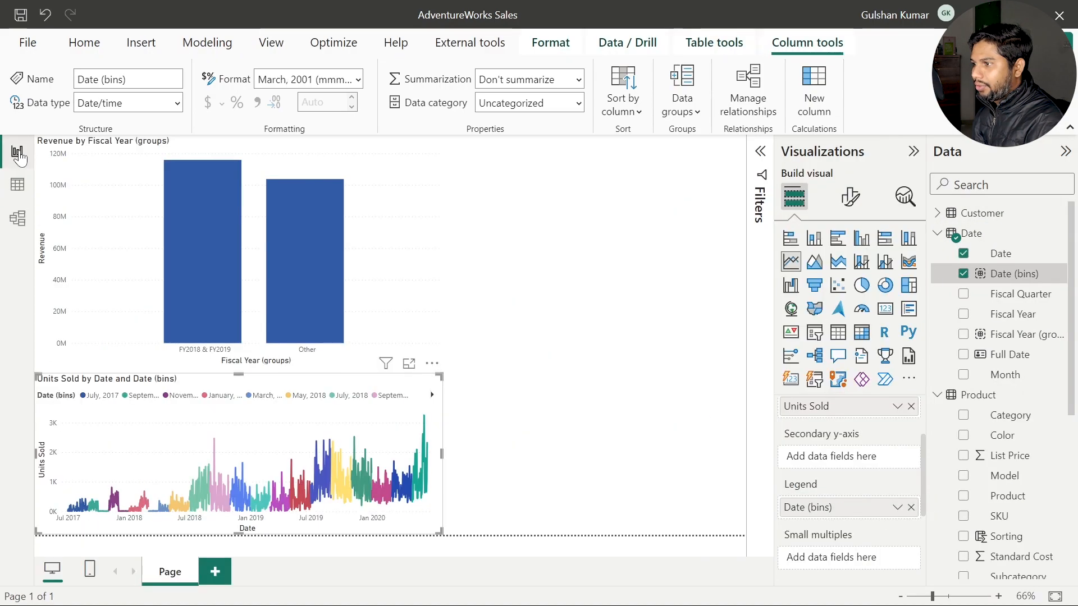
- Add a scatter chart beside the revenue chart with List Price on the X axis and Units Sold on the Y axis
left_click(434, 364)
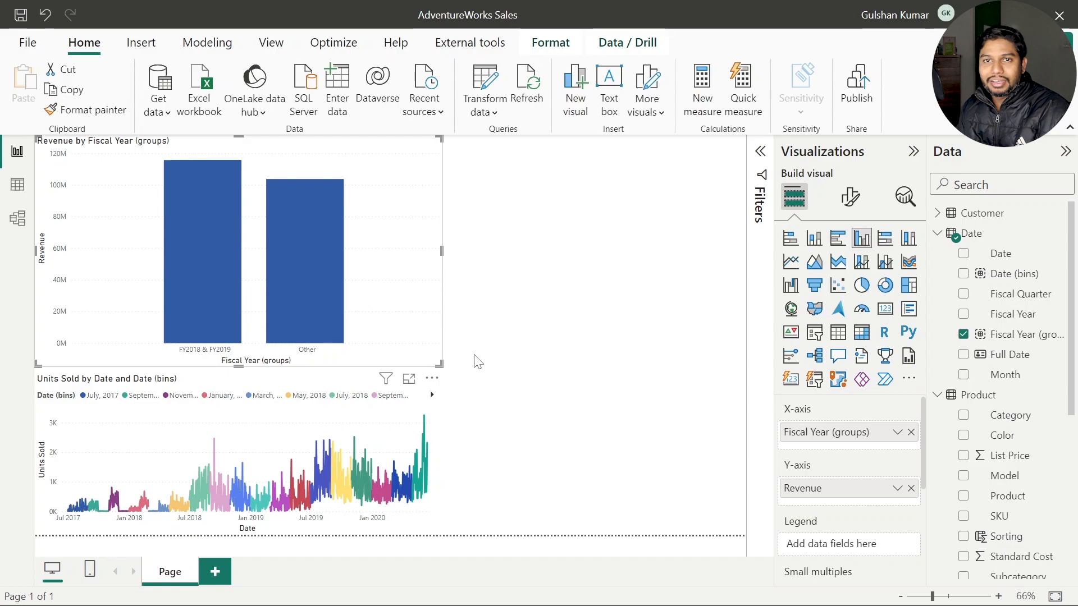
left_click(585, 267)
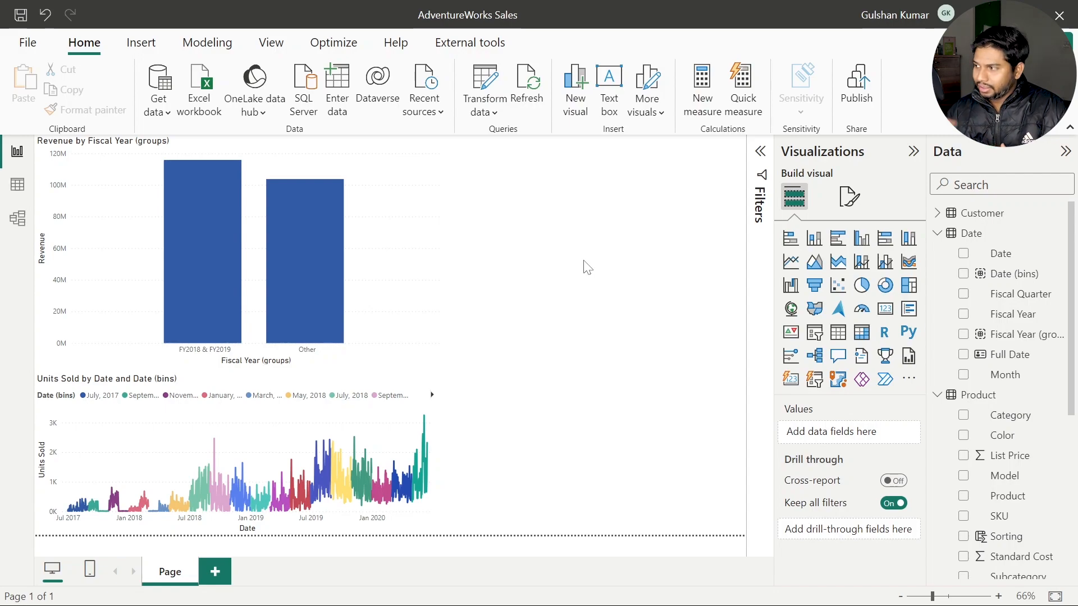
left_click(838, 285)
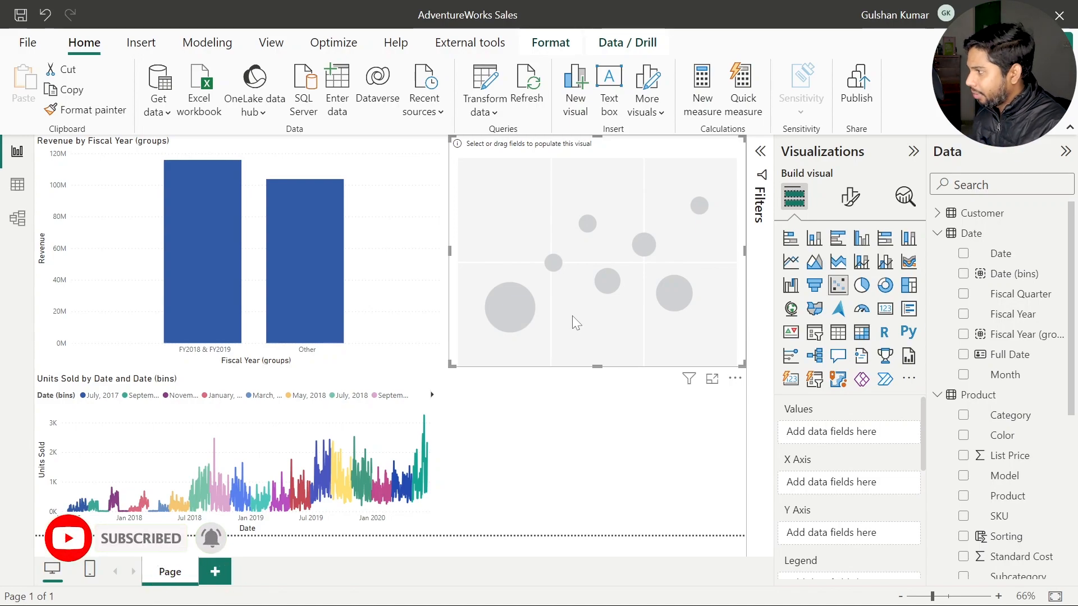
scroll(993, 371, "down", 3)
left_click_drag(1004, 342, 584, 264)
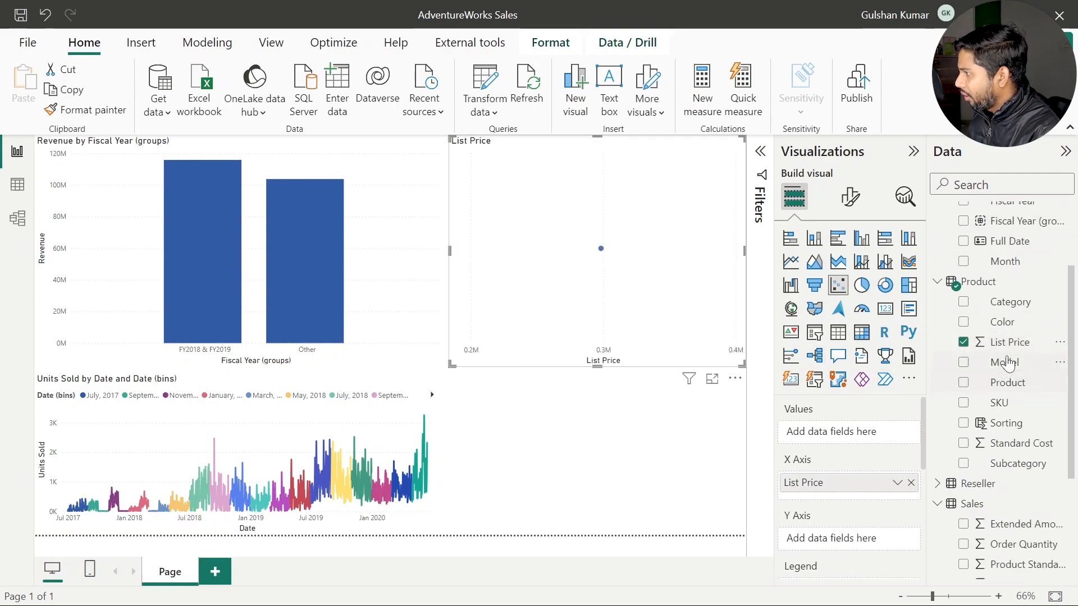
scroll(1011, 392, "down", 3)
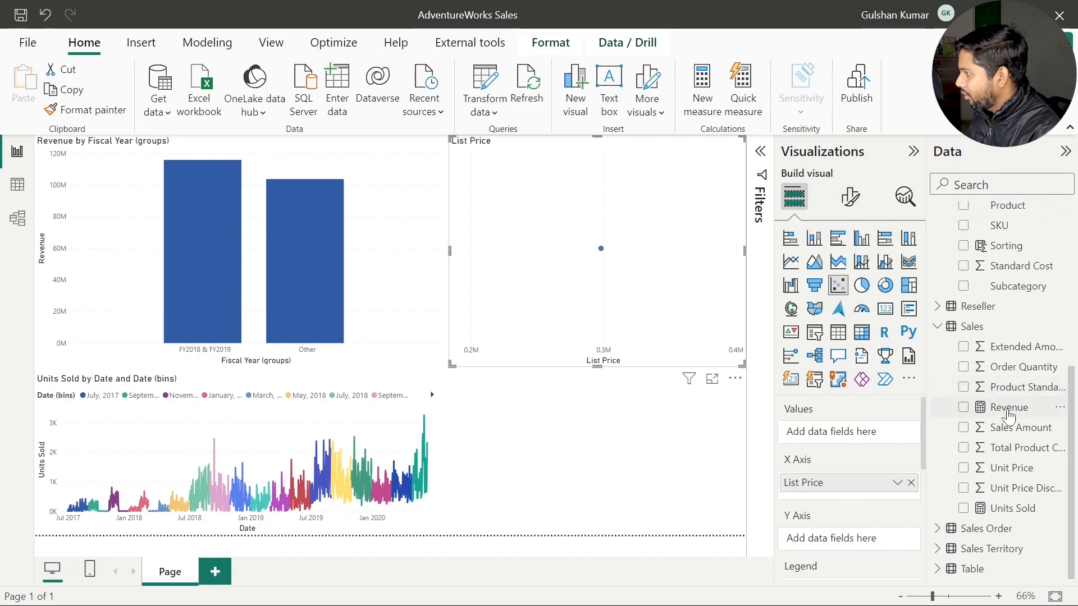
left_click_drag(1008, 508, 621, 307)
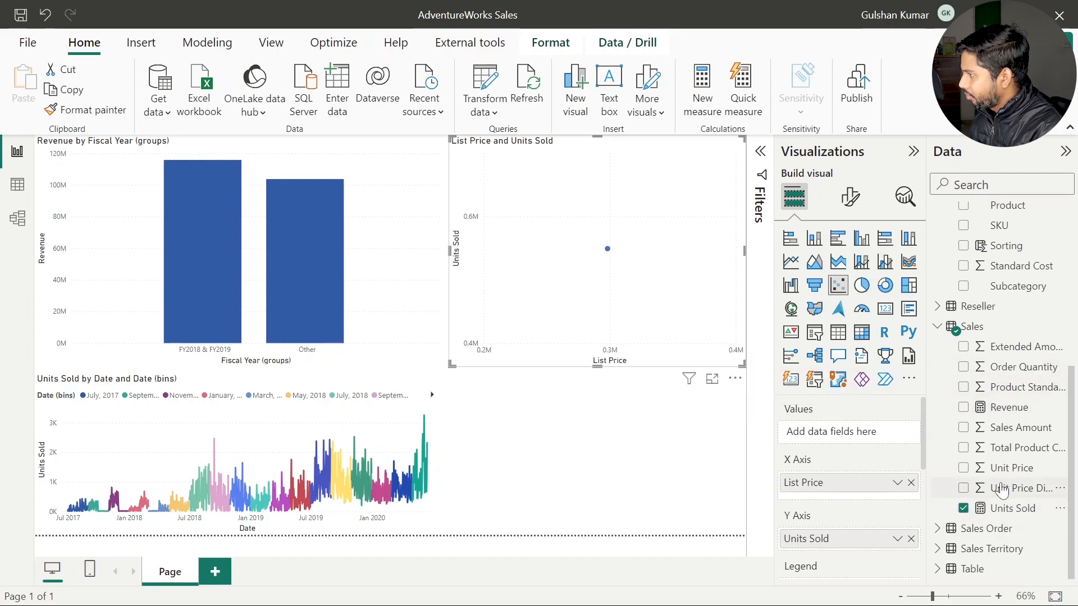
- Try Category and Subcategory in turn as the scatter chart's values
scroll(1002, 491, "up", 1)
scroll(1002, 483, "up", 2)
left_click_drag(1018, 239, 728, 318)
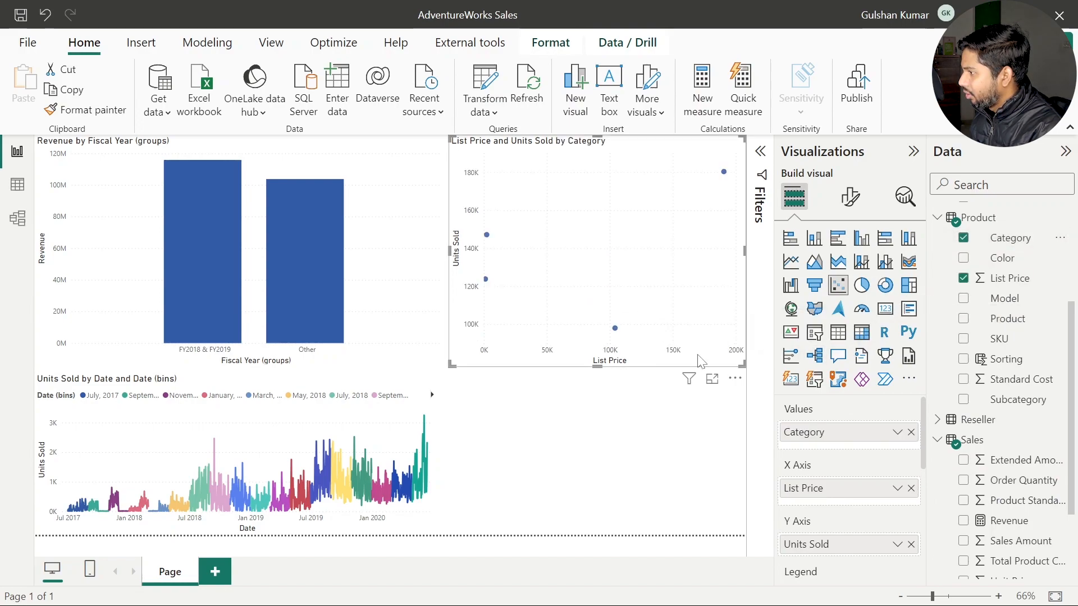
left_click(910, 433)
left_click_drag(1010, 399, 858, 439)
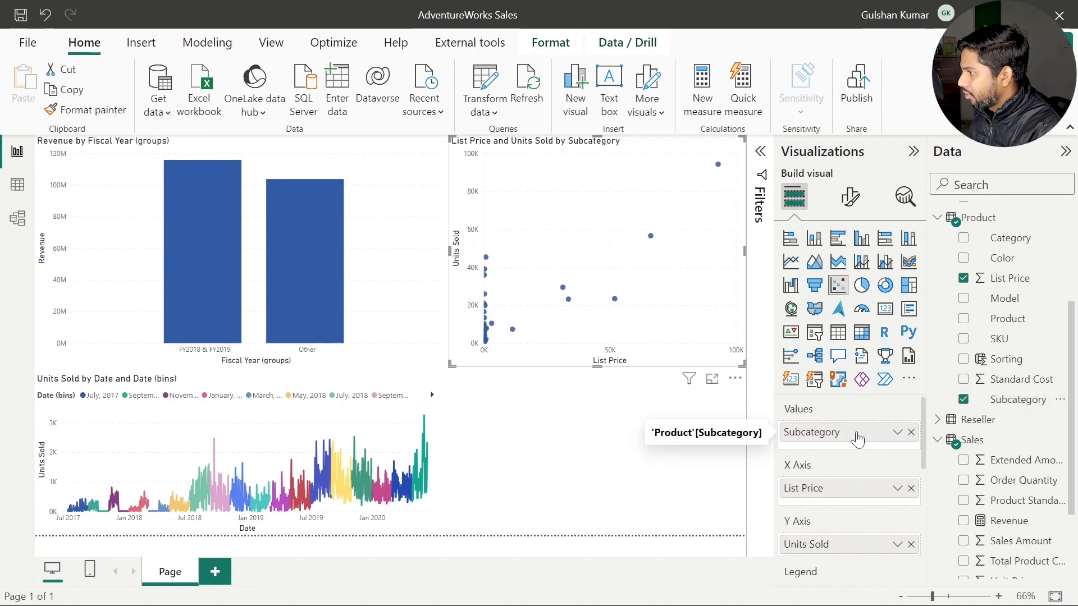
- Replace the scatter chart's values field with Product
left_click(910, 432)
left_click_drag(1007, 319, 857, 441)
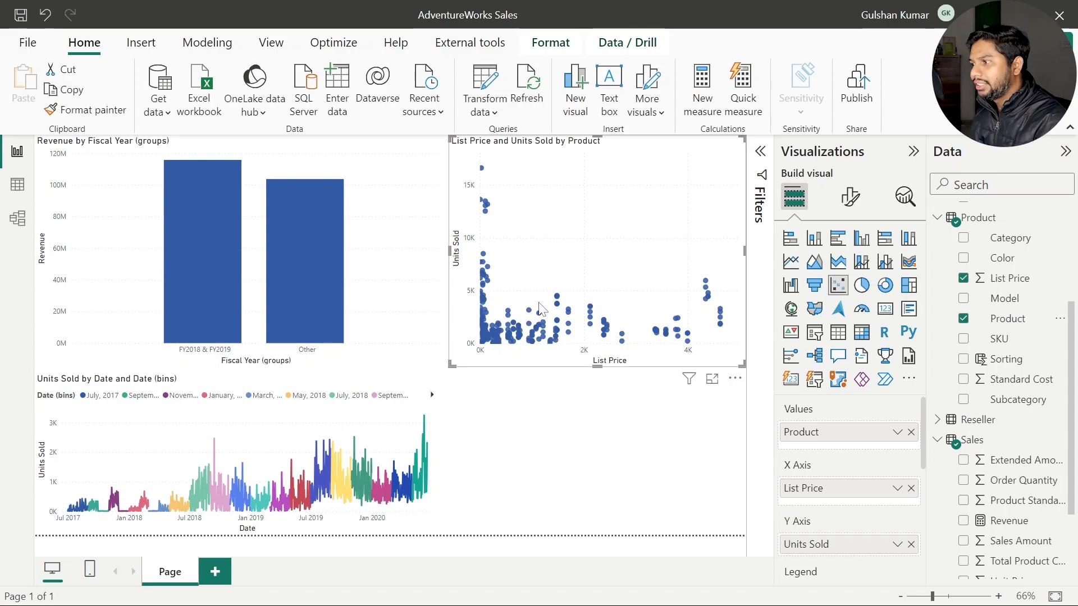
- Automatically find clusters in the scatter chart, keeping the name Product (clusters) and the number of clusters on Auto
mouse_move(557, 303)
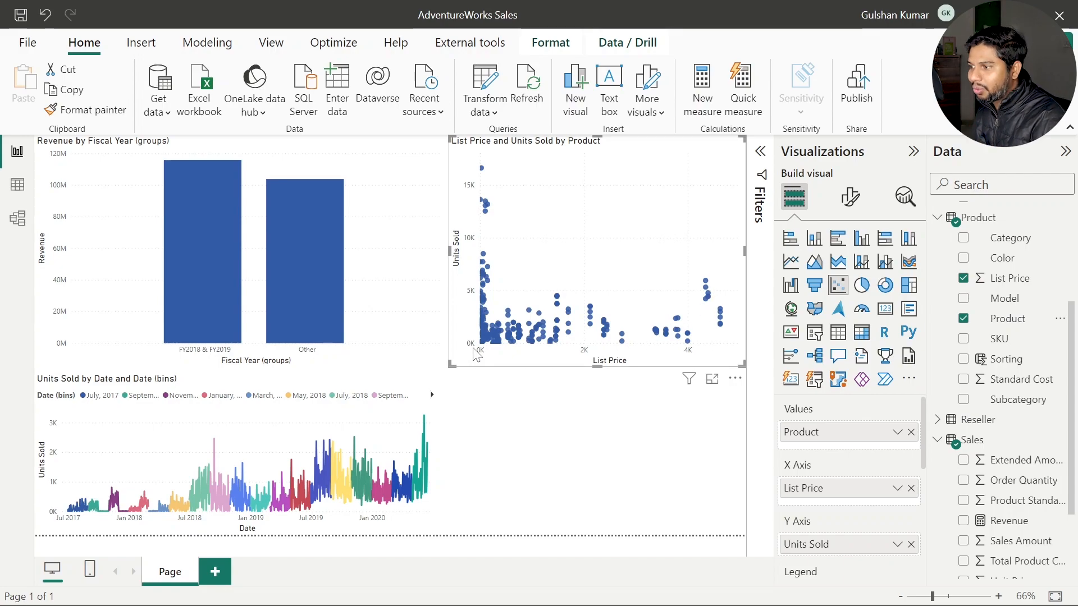
mouse_move(486, 206)
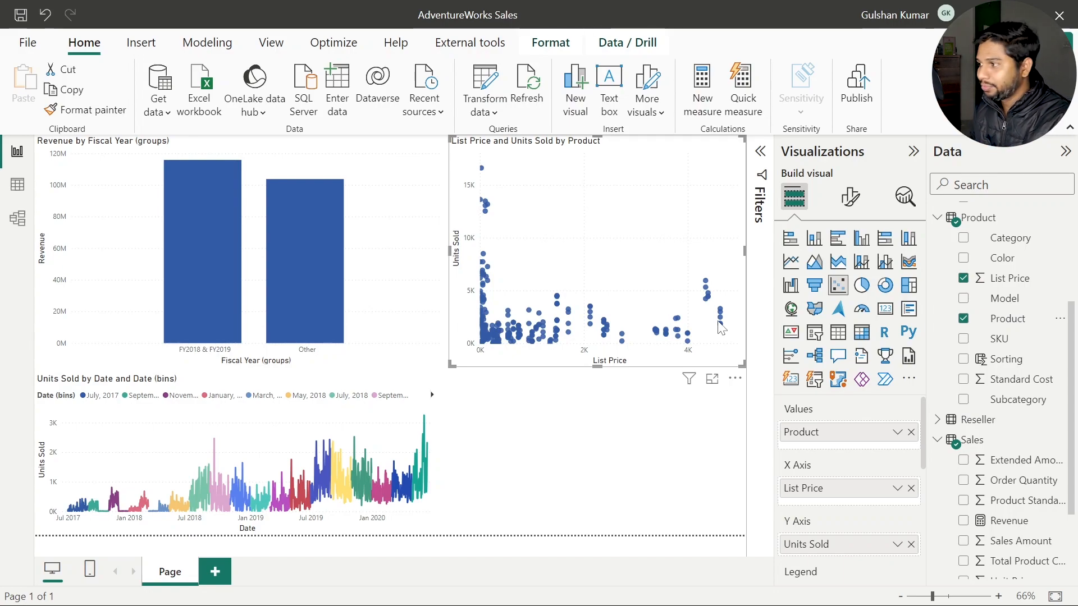
left_click(734, 380)
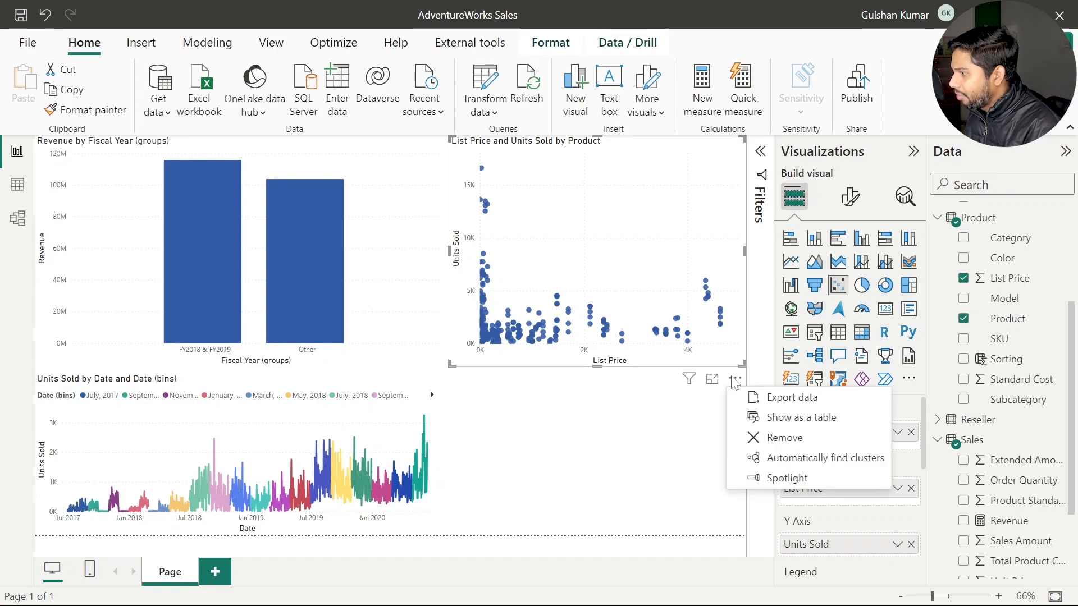
left_click(819, 459)
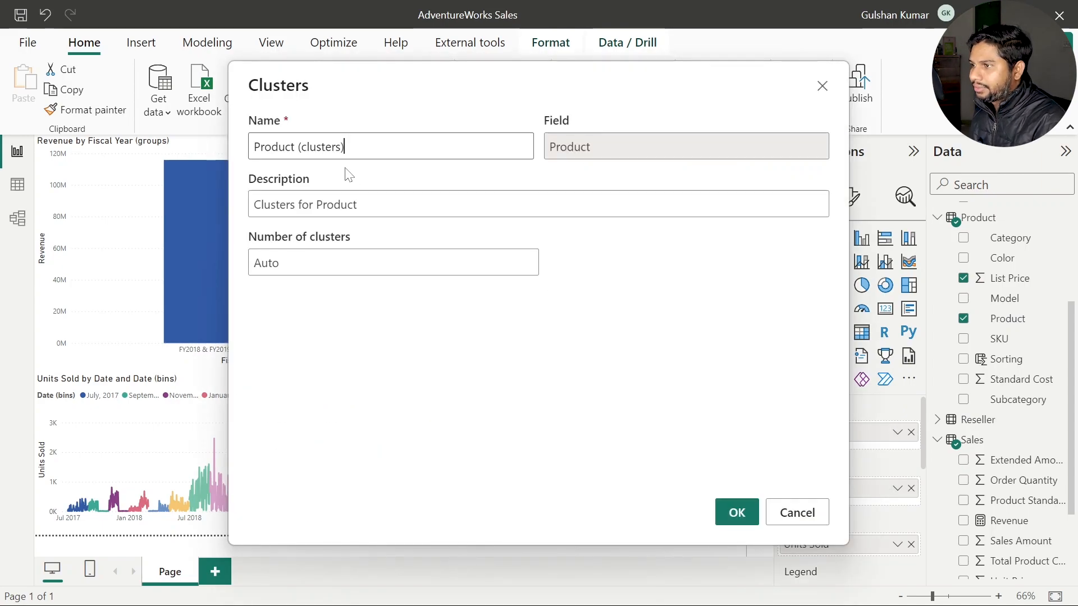
key("Tab")
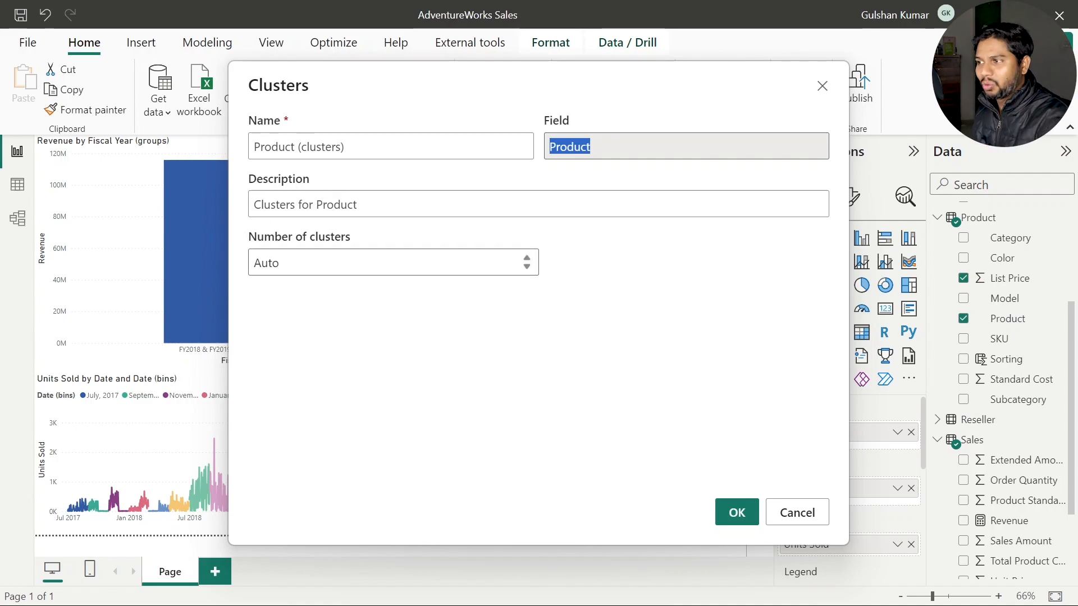
left_click(738, 515)
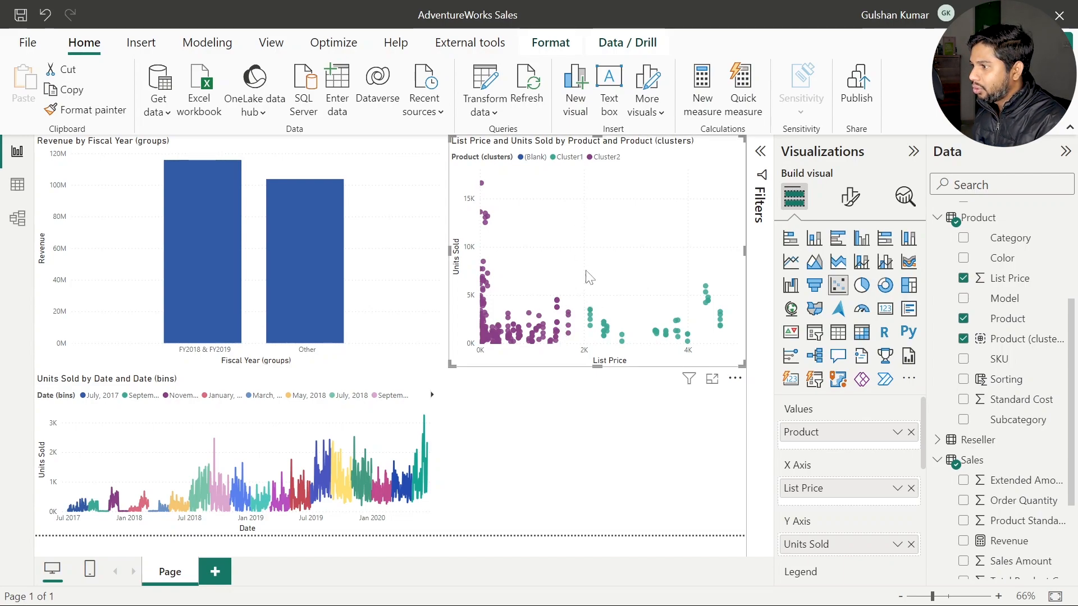
- Create a table below the scatter chart showing Product (clusters), Revenue and Units Sold
left_click(580, 430)
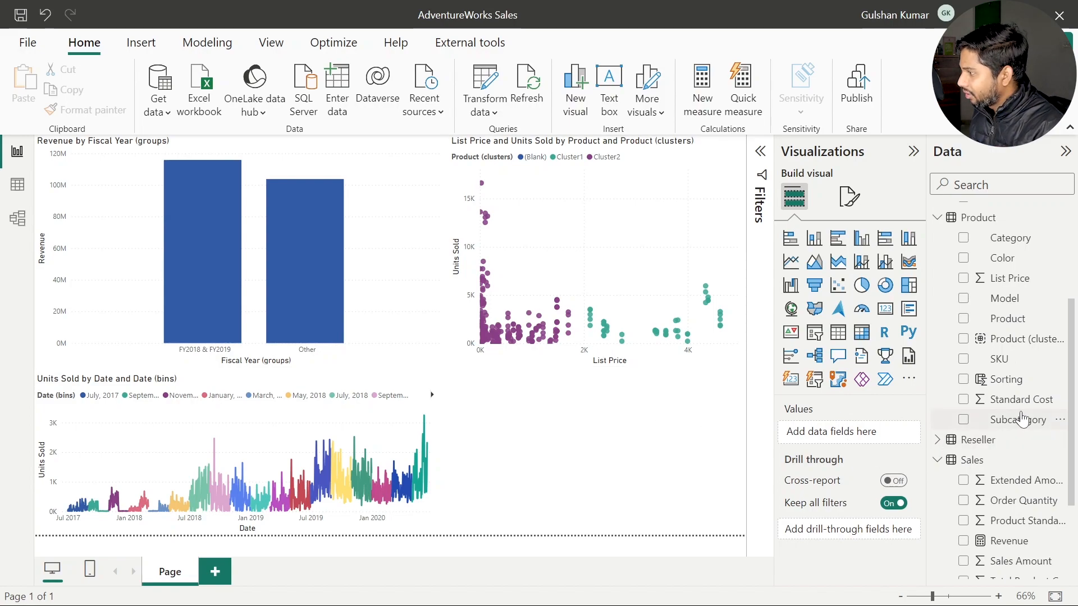
scroll(1022, 418, "down", 2)
scroll(1021, 418, "up", 3)
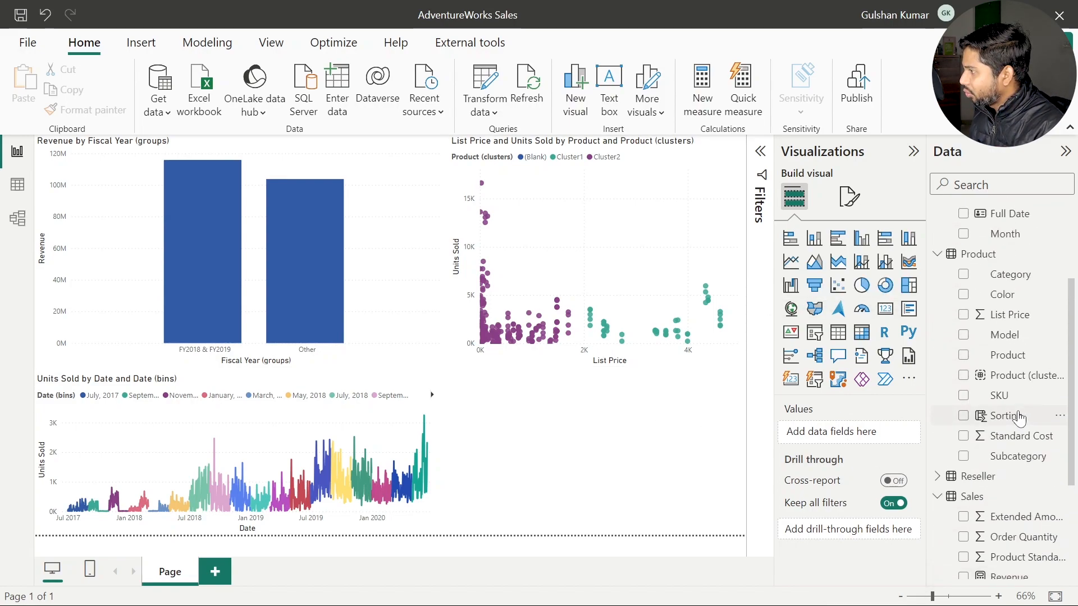
left_click_drag(1010, 375, 561, 480)
scroll(1041, 449, "down", 2)
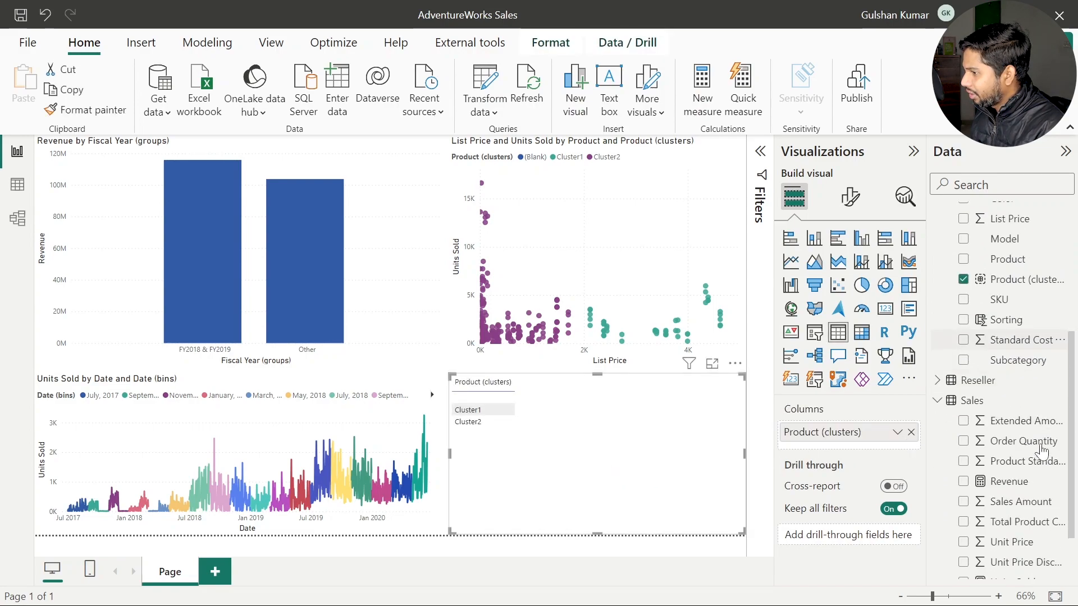
left_click_drag(1009, 464, 847, 446)
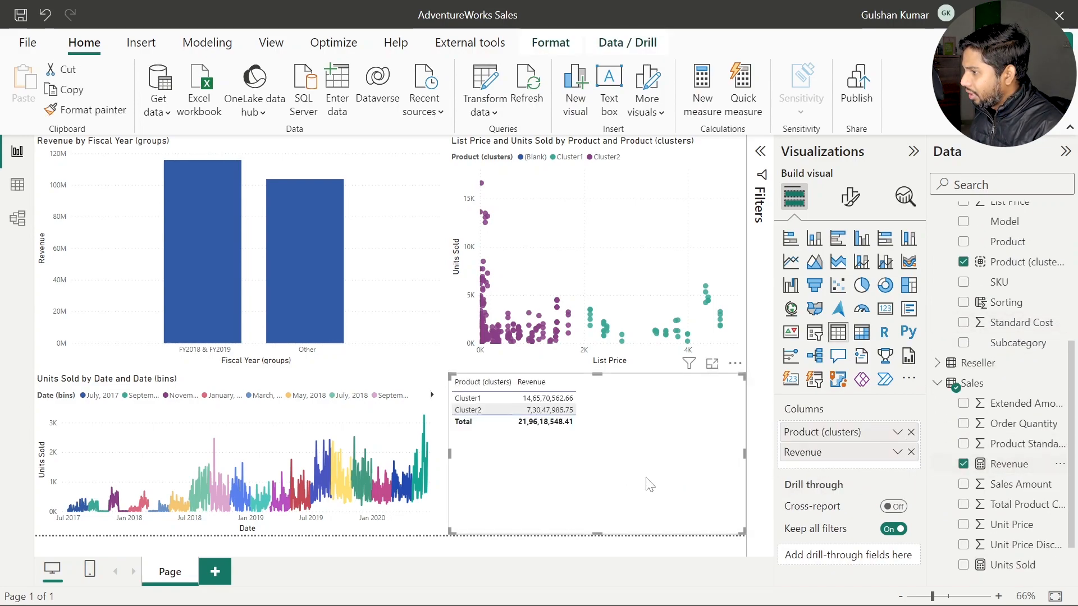
left_click_drag(1013, 563, 607, 466)
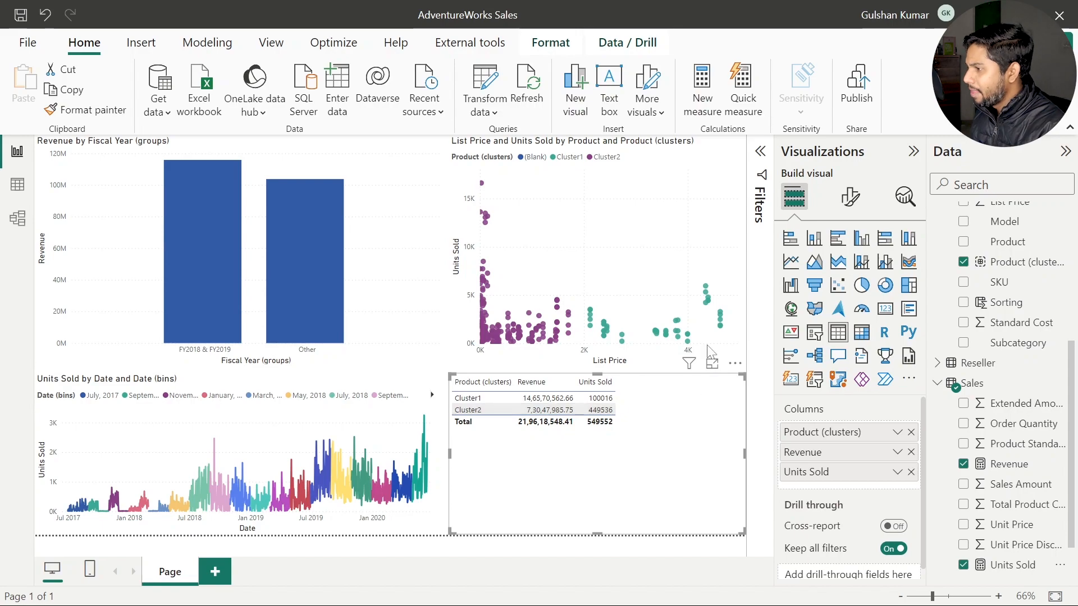
- Open the cluster settings of the Product (clusters) field for editing
left_click(742, 149)
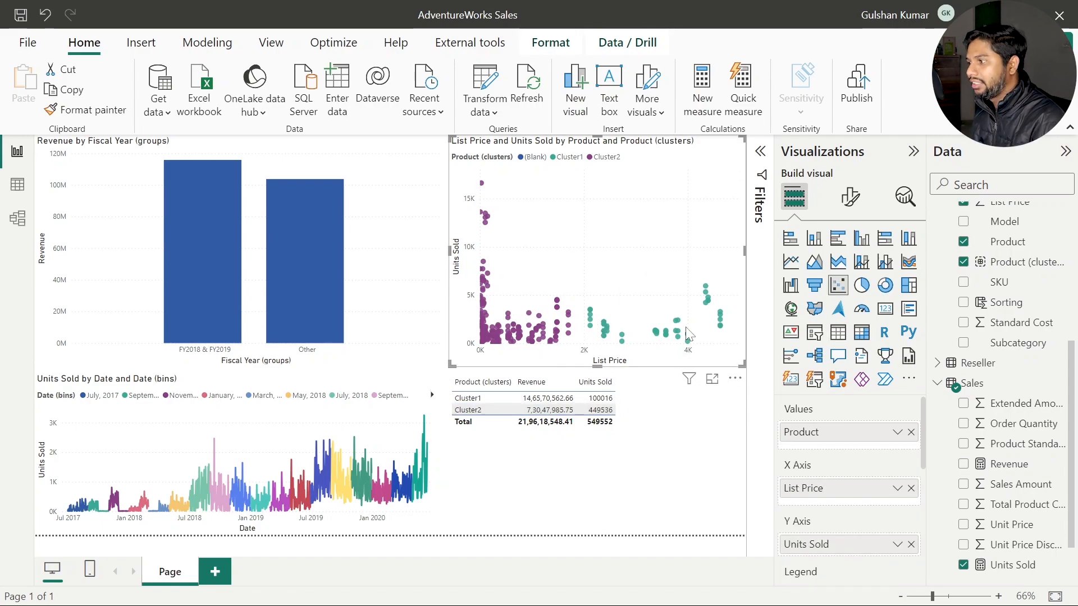
scroll(1020, 525, "down", 1)
scroll(1021, 521, "up", 3)
scroll(1021, 521, "up", 1)
left_click(1027, 375)
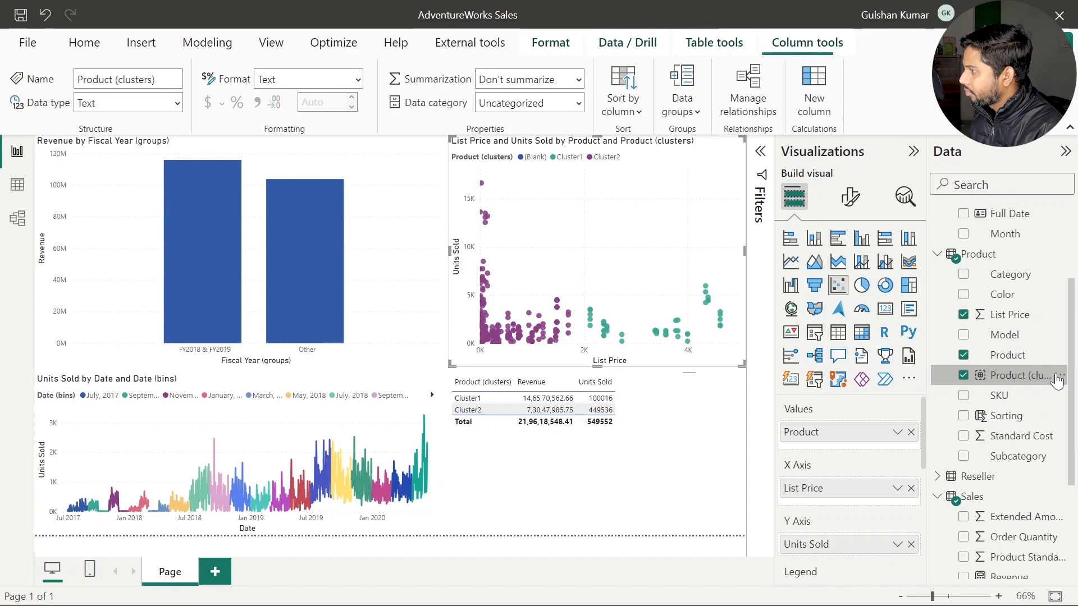
right_click(1064, 379)
left_click(975, 320)
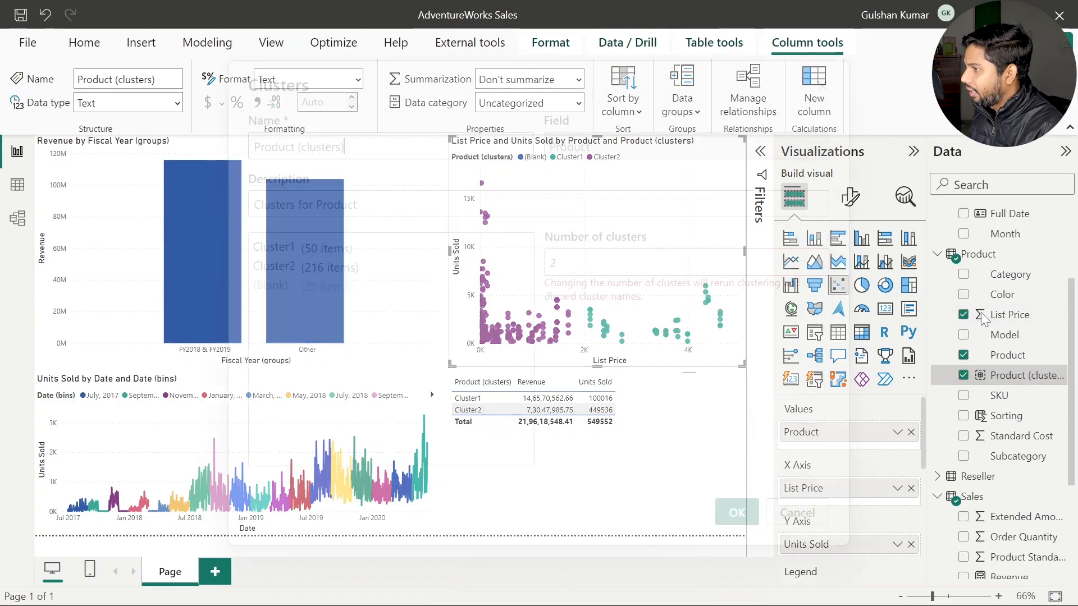
- Rename Cluster1 of the Product clusters as HPLS
left_click(274, 251)
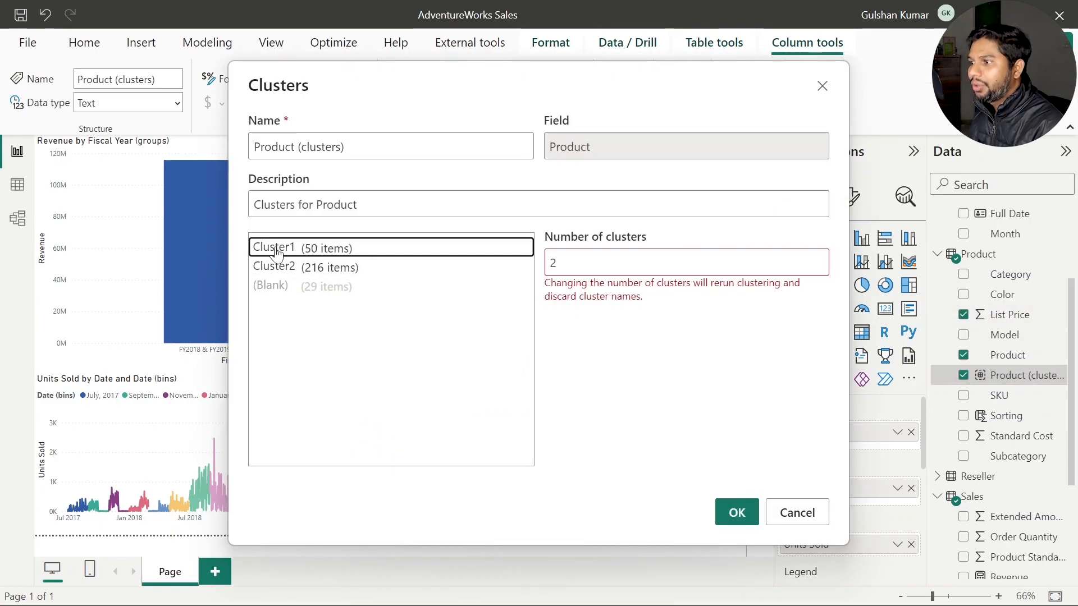
mouse_move(498, 79)
left_mouse_down()
mouse_move(187, 126)
mouse_move(291, 180)
mouse_move(243, 288)
mouse_move(233, 440)
mouse_move(164, 441)
mouse_move(295, 255)
mouse_move(508, 73)
left_mouse_up()
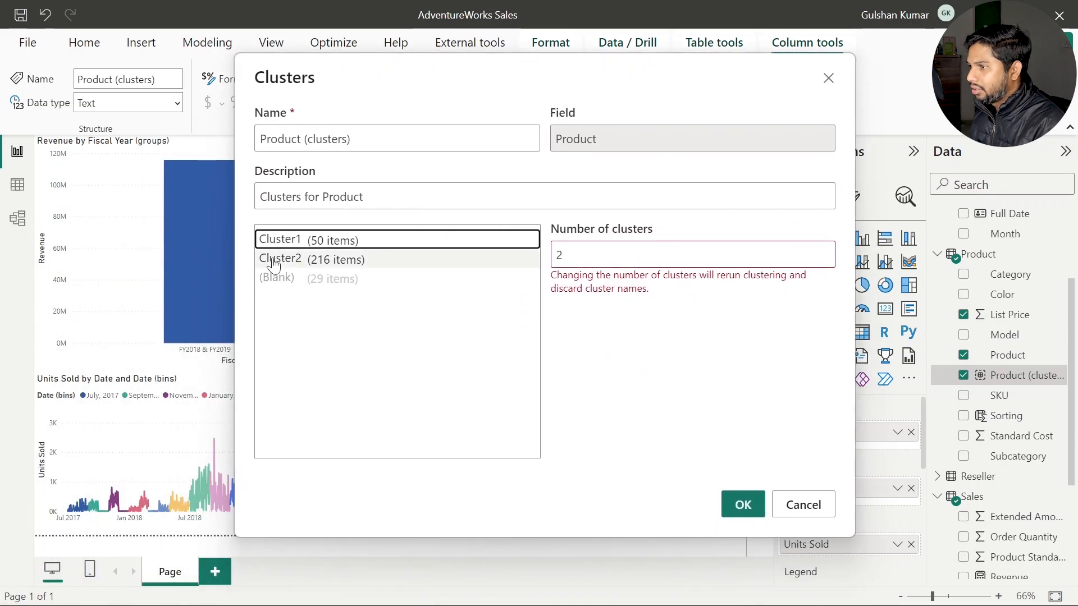
double_click(275, 240)
type("Hi")
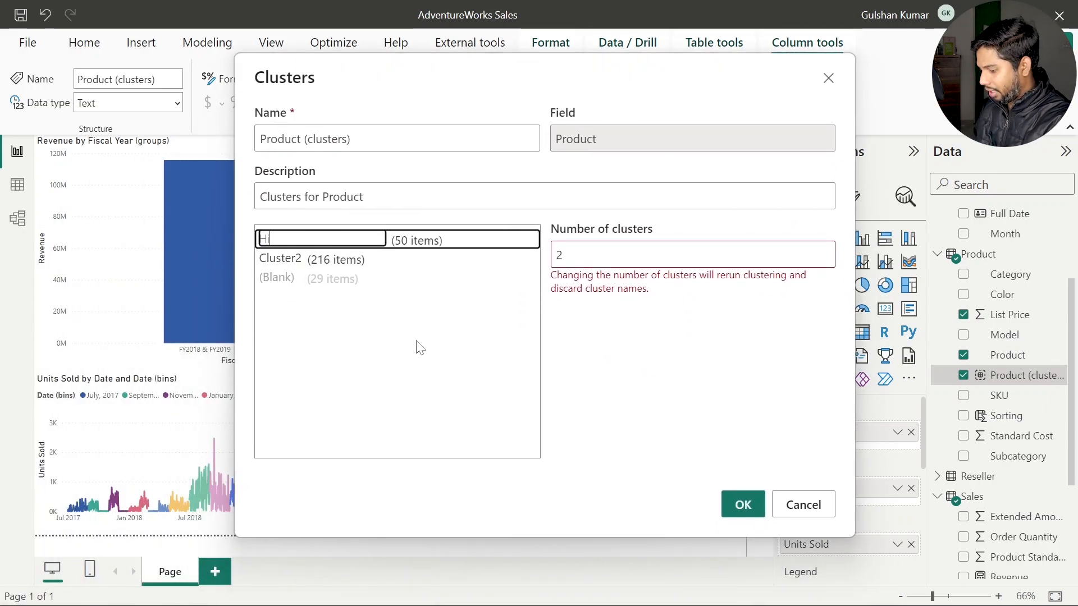
type("gh Price")
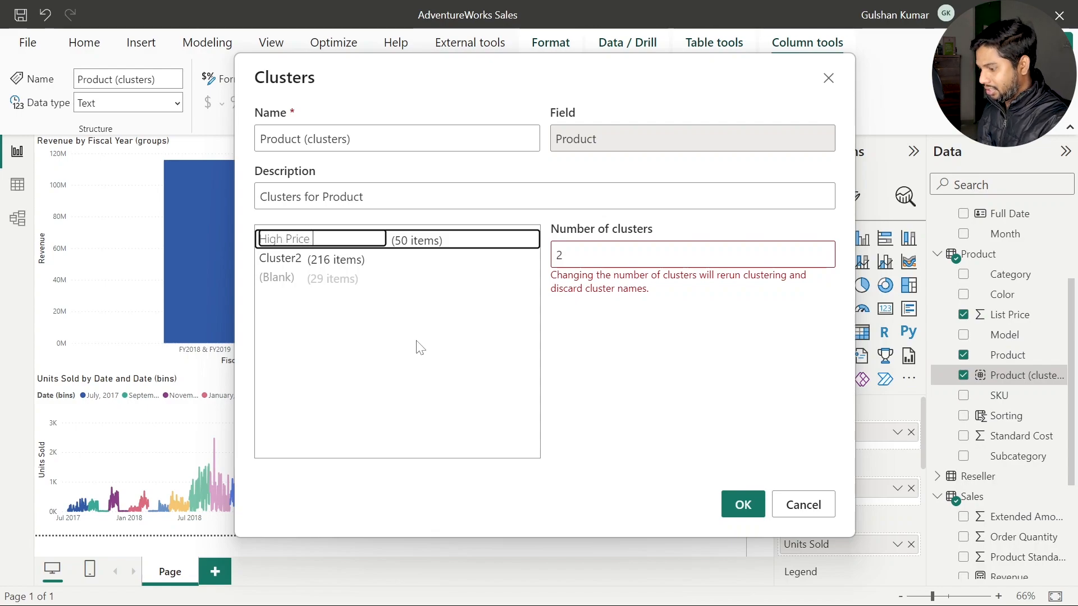
key("ctrl+shift+Left")
key("ctrl+shift+Left")
key("End")
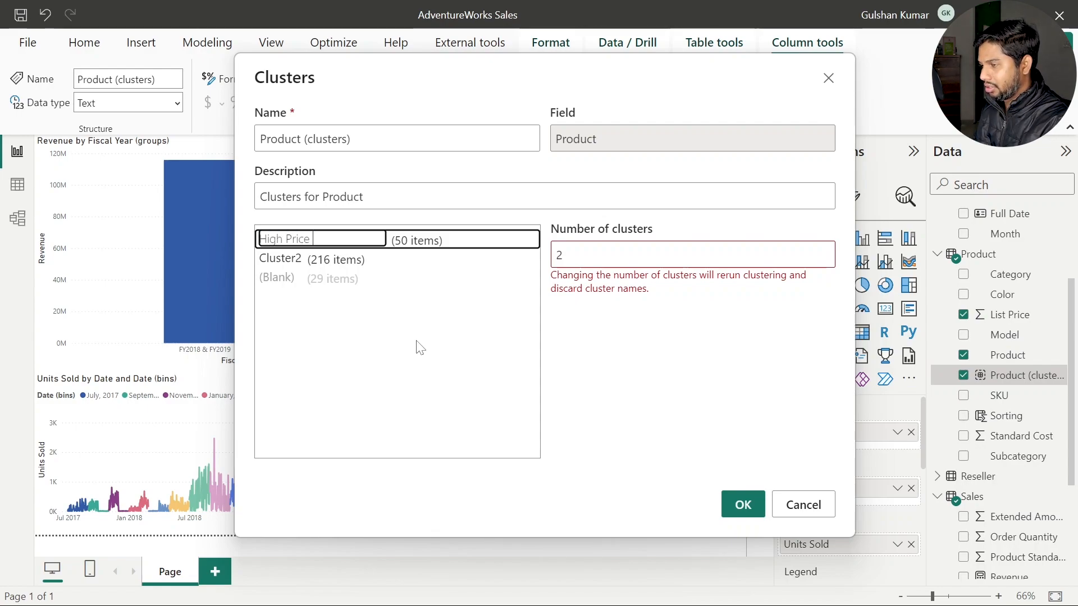
key("ctrl+a")
type("H")
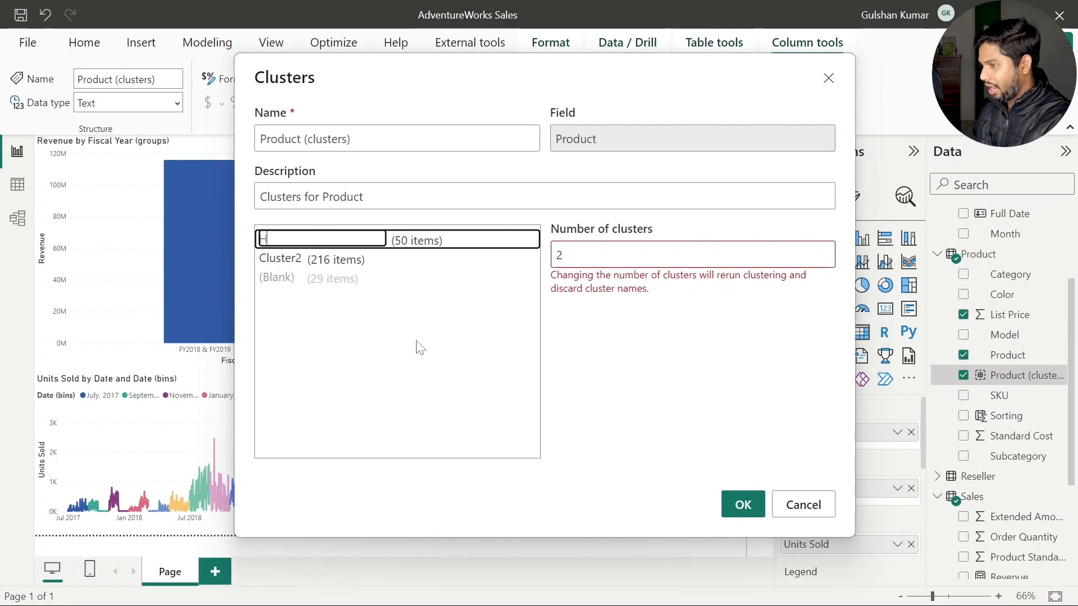
type("PLS")
key("Return")
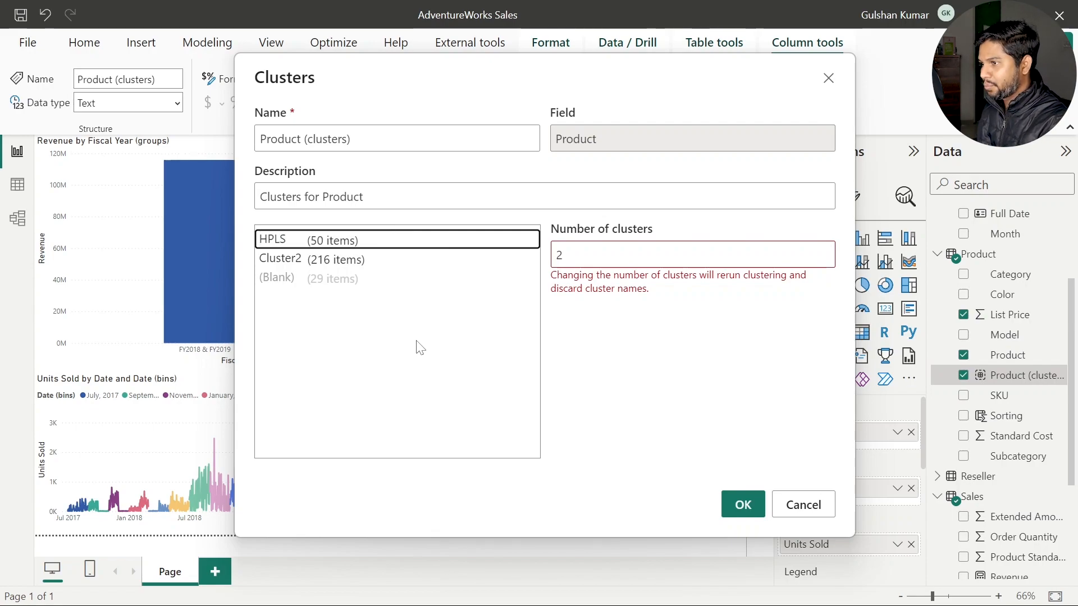
- Rename Cluster2 as LPHS and apply the cluster names
left_click(290, 264)
left_click(291, 263)
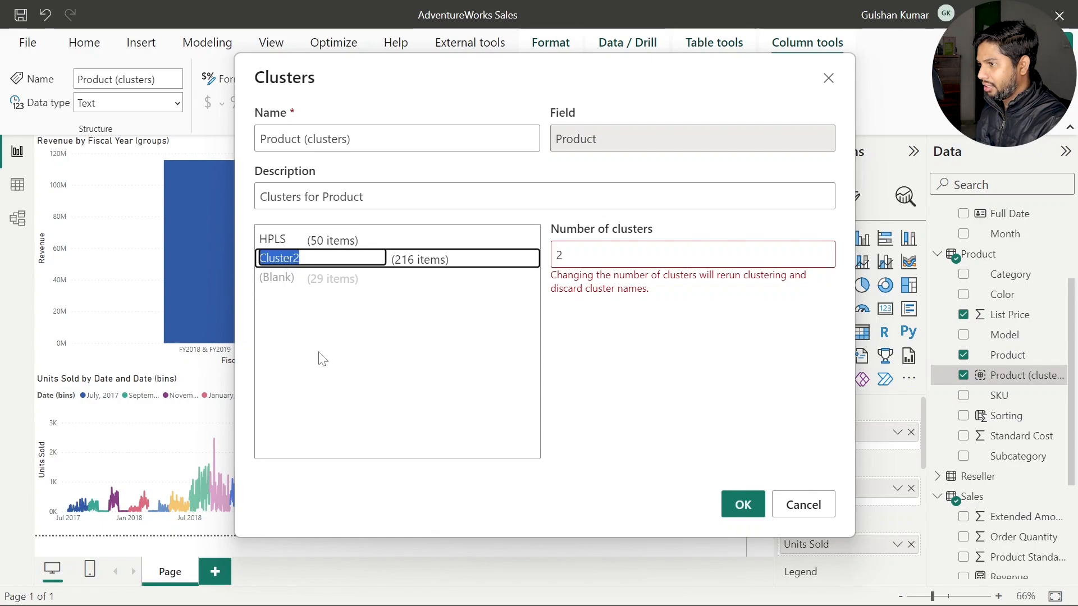
type("LPH")
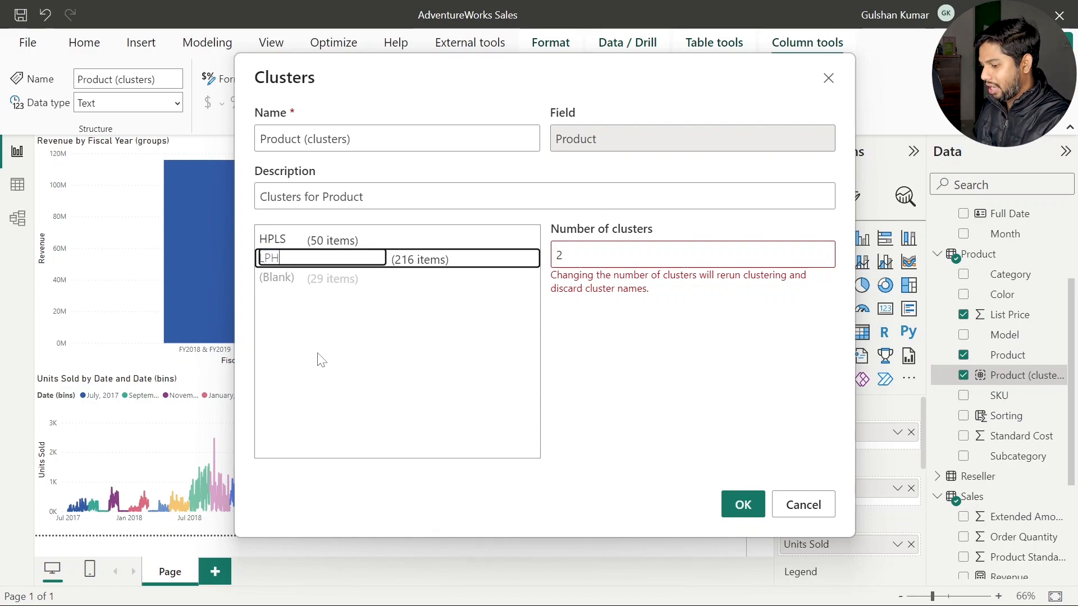
key("Return")
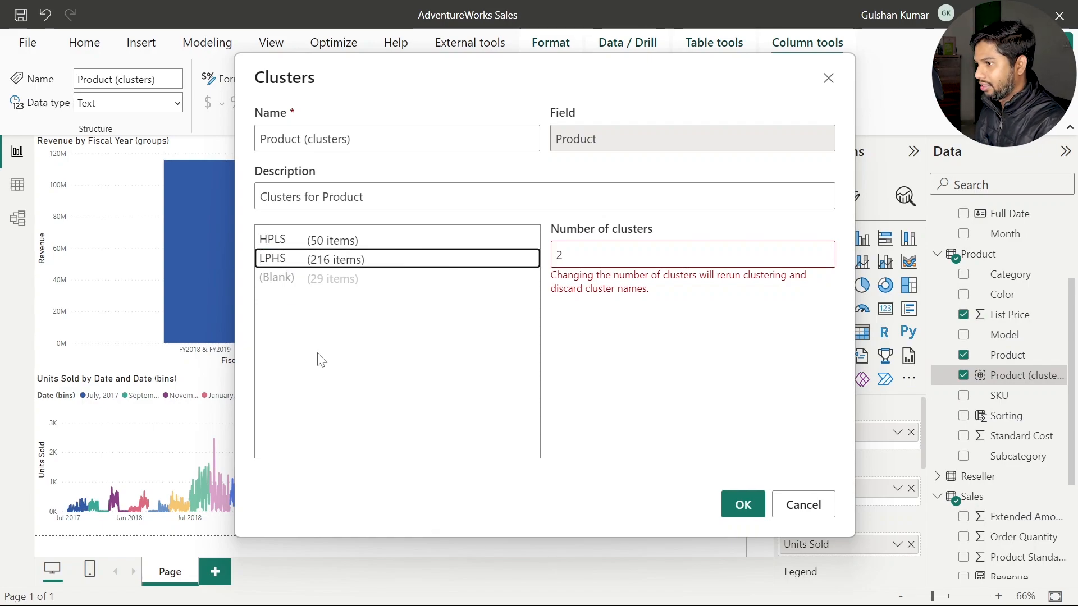
left_click(282, 288)
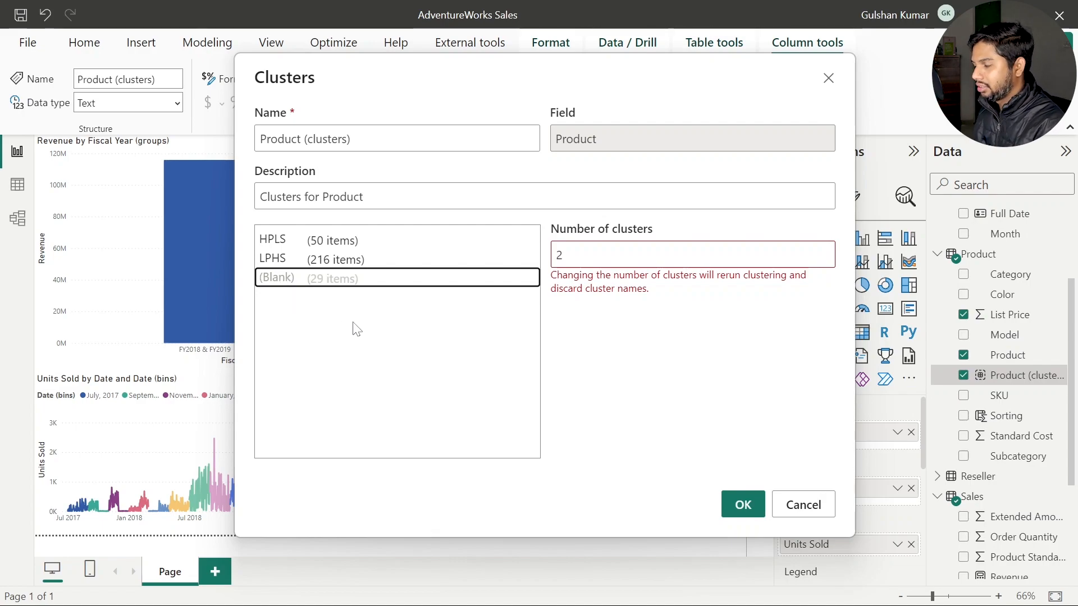
left_click(743, 504)
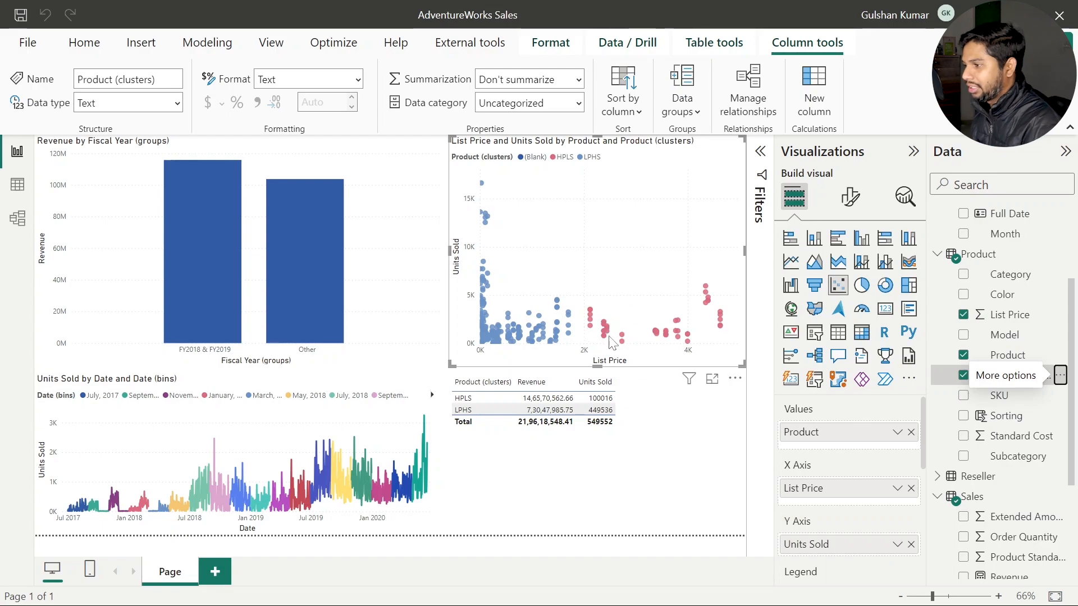
- Edit the Product (clusters) field and rerun the clustering with the number of clusters set to 5
left_click(564, 491)
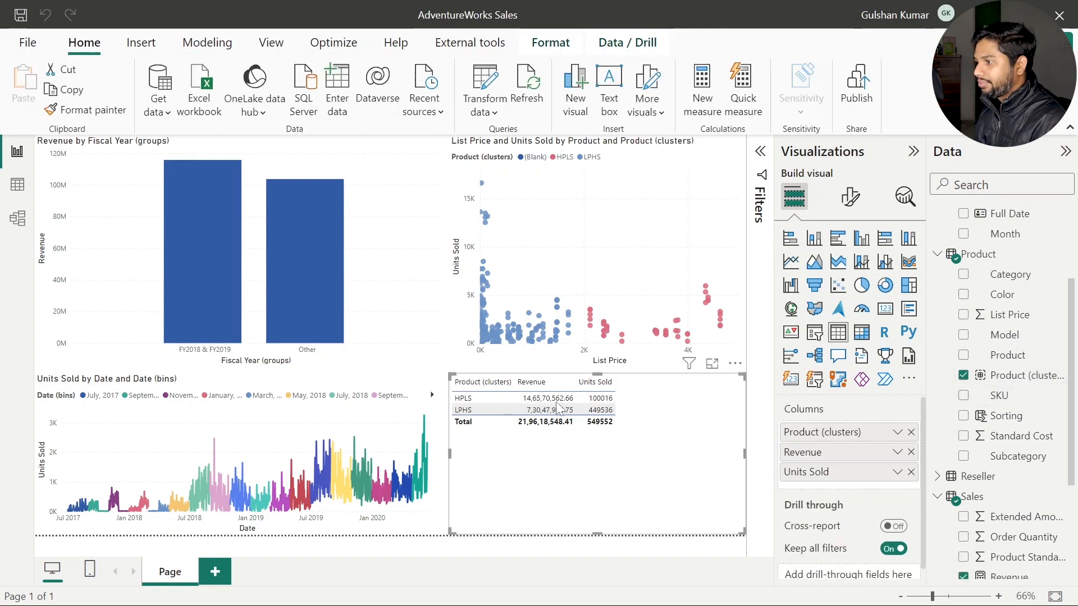
left_click(464, 154)
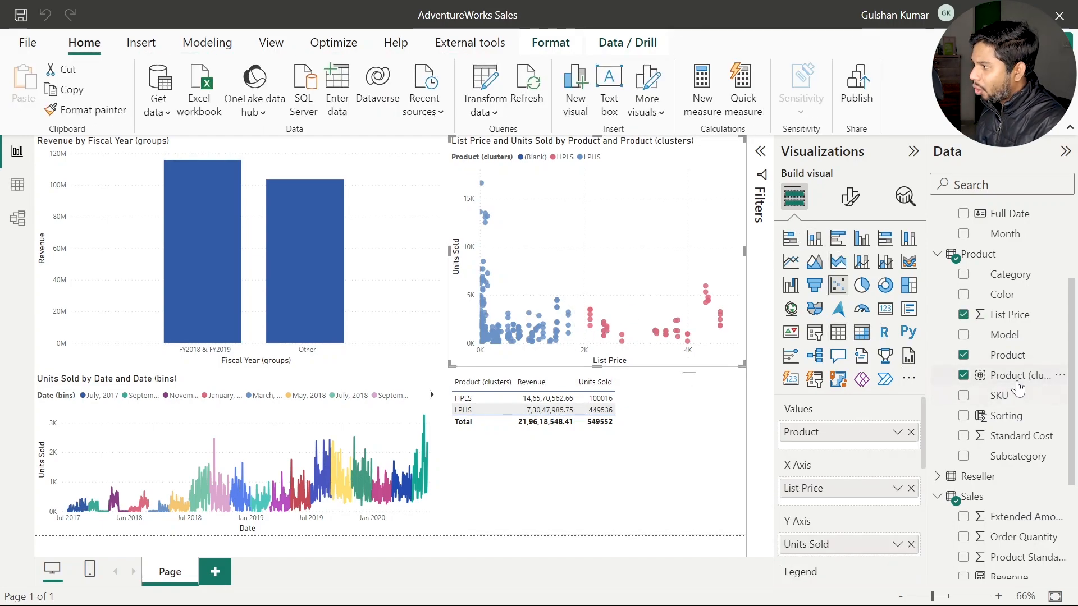
right_click(1065, 380)
left_click(973, 322)
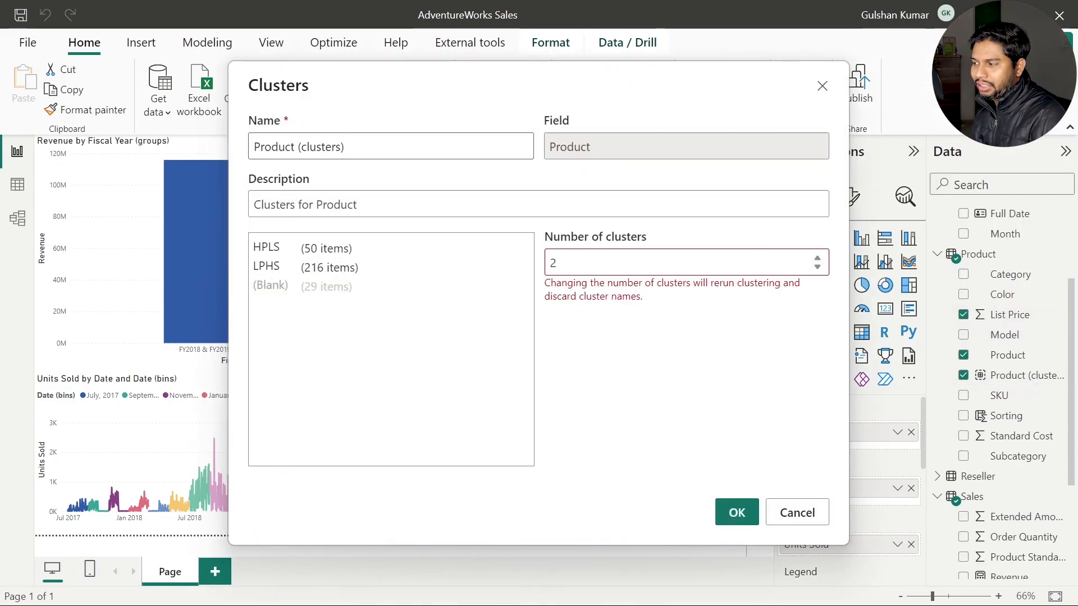
left_click_drag(536, 82, 572, 61)
left_click_drag(606, 248, 569, 248)
type("5")
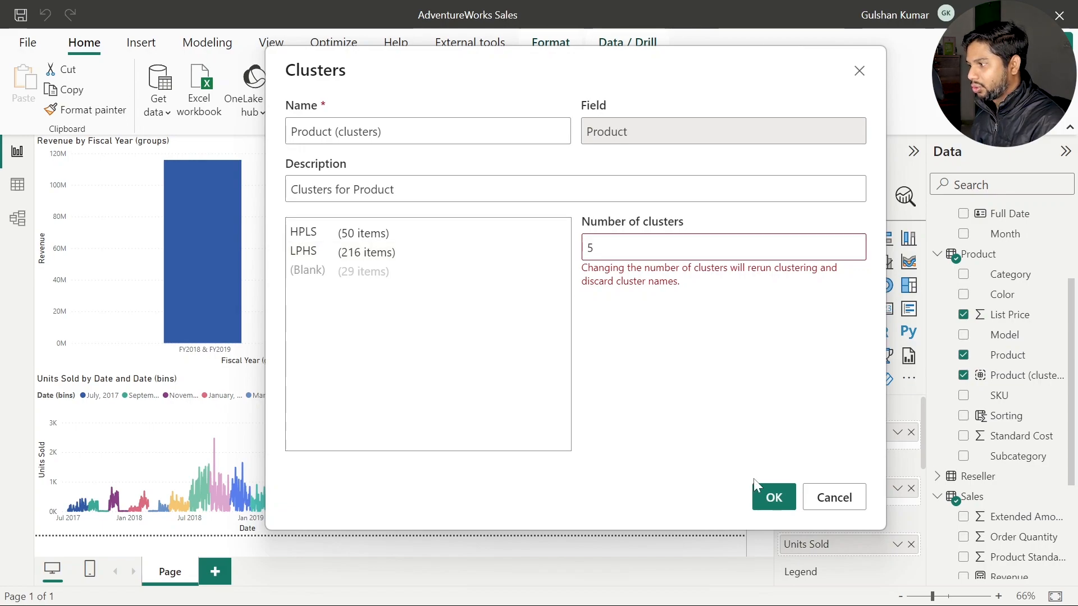
left_click(773, 502)
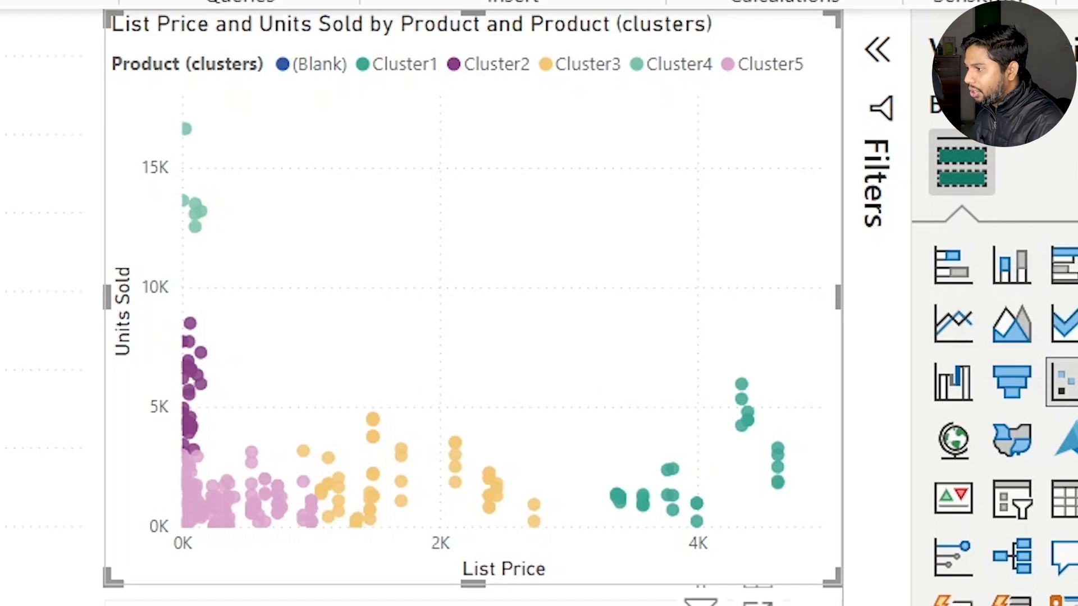
- Delete the cluster table below the scatter chart
left_click(562, 604)
left_click(202, 570)
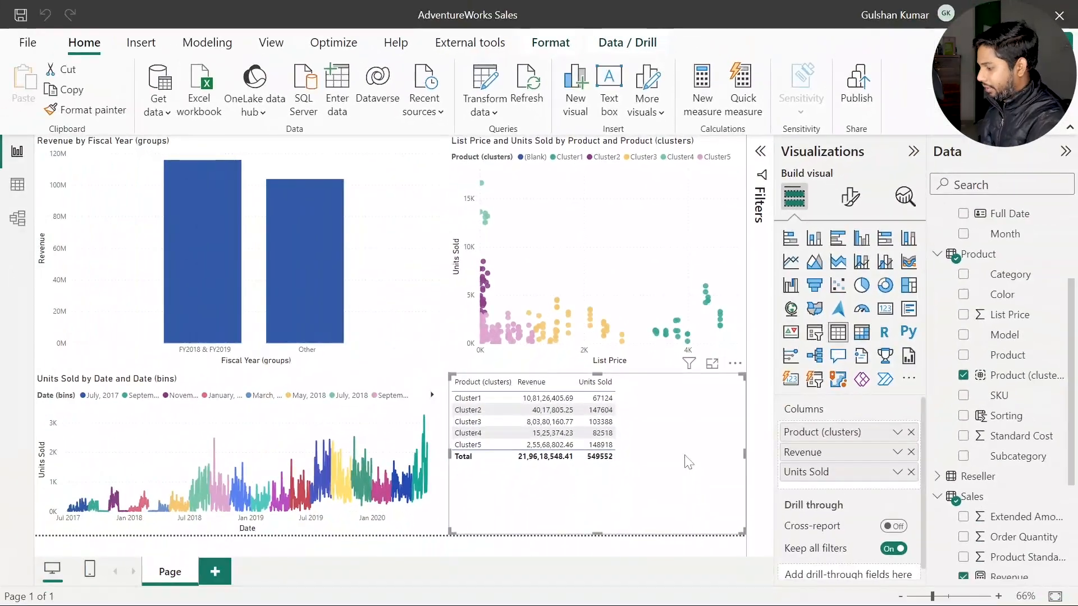
key("Delete")
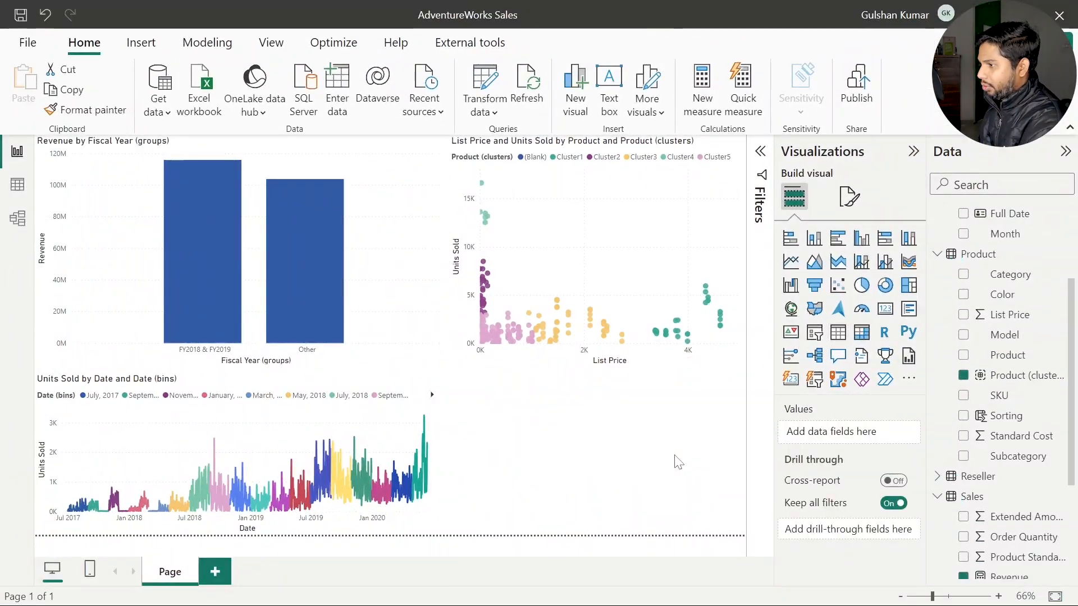
- Add a matrix below the scatter chart with Category and Subcategory as rows, expanded down to the subcategory level
left_click(680, 366)
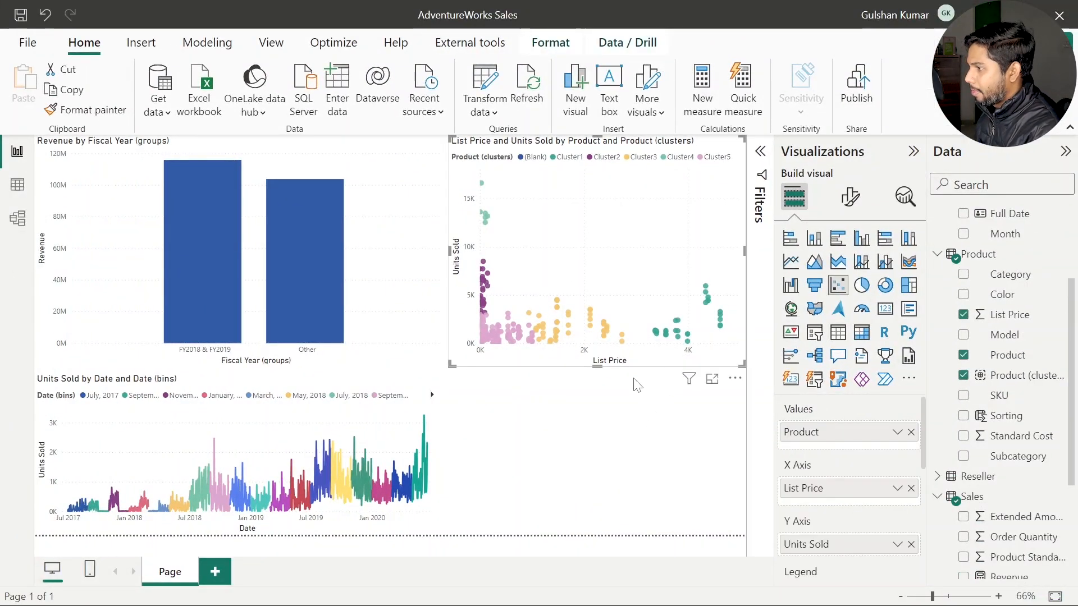
left_click(659, 446)
left_click(862, 332)
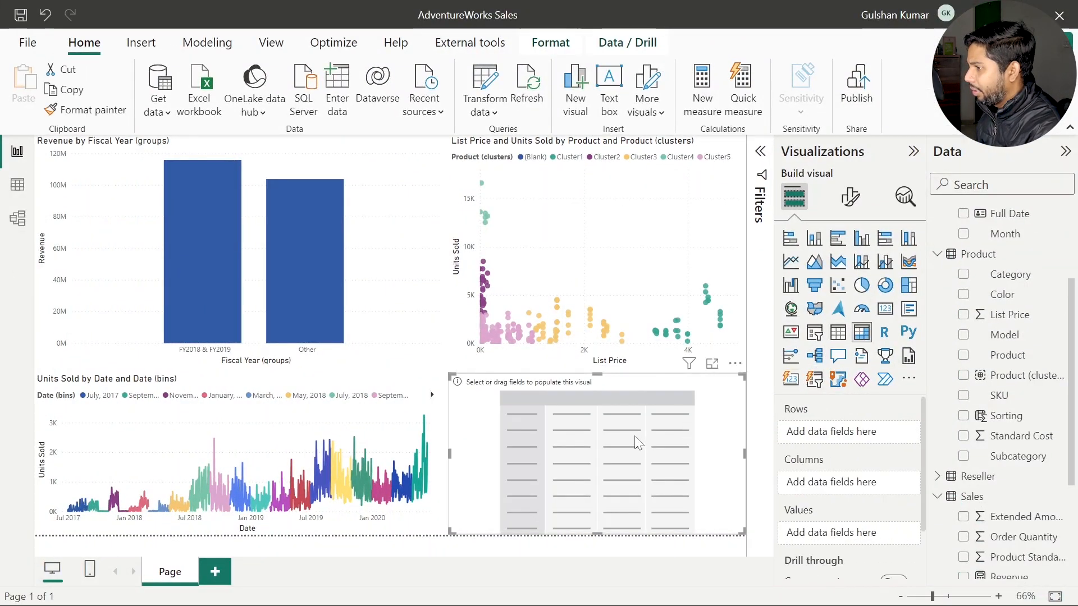
scroll(1011, 418, "down", 2)
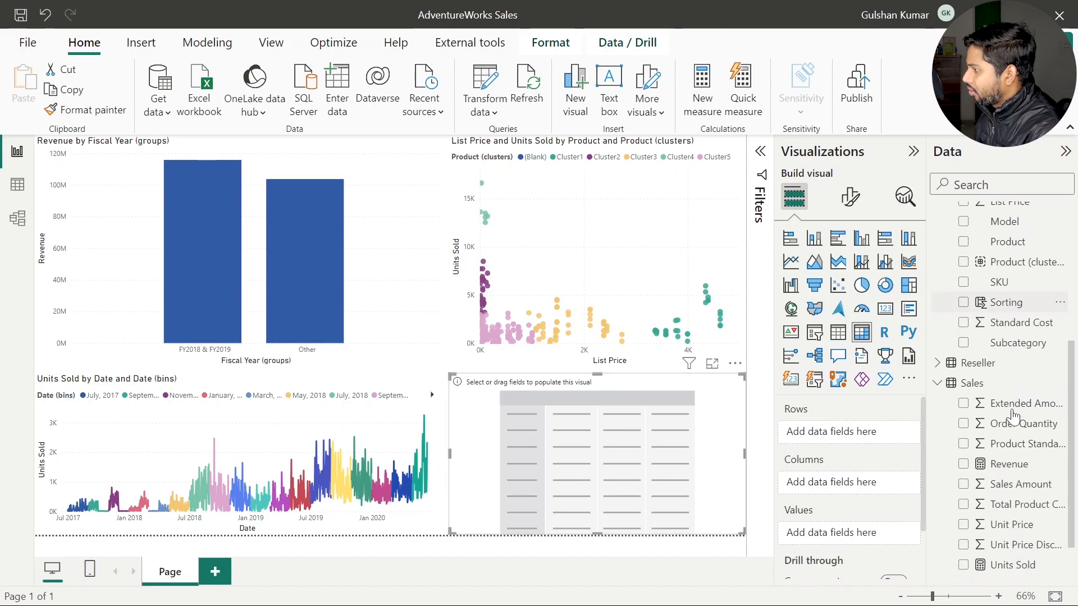
left_click(939, 364)
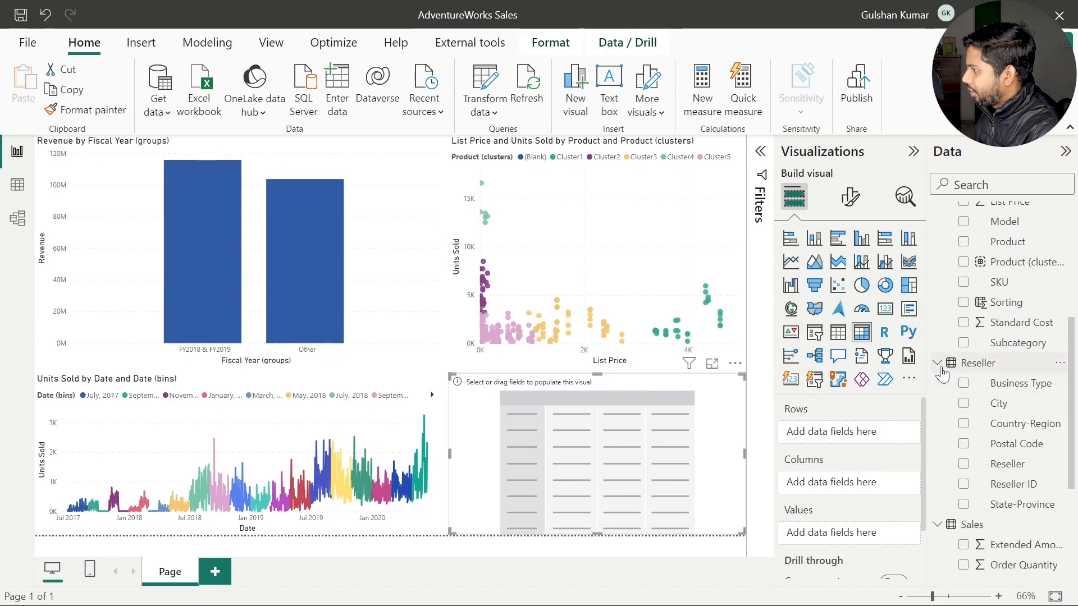
left_click(938, 364)
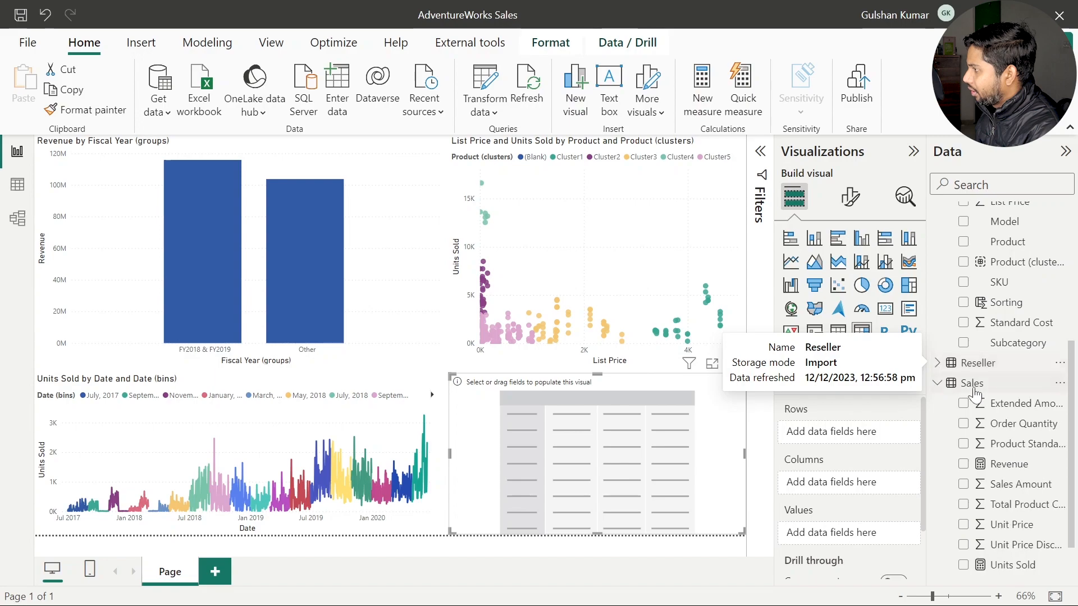
scroll(1008, 516, "up", 3)
left_click_drag(1009, 331, 617, 465)
left_click_drag(1017, 512, 657, 494)
left_click_drag(825, 488, 836, 452)
left_click(659, 364)
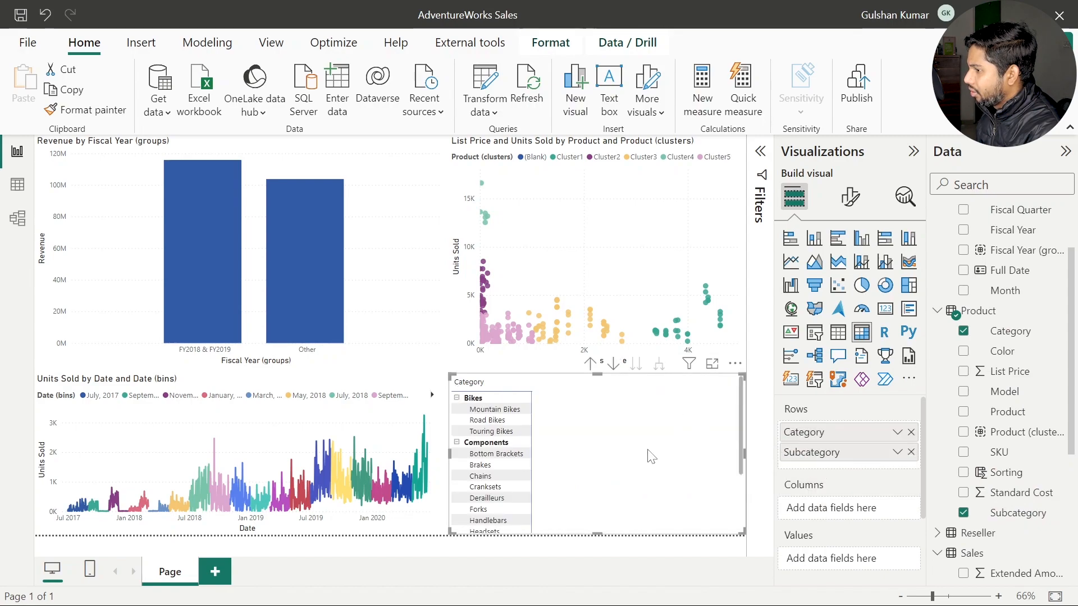
- Add Unit Price to the matrix values and summarize it as Average
scroll(1031, 445, "down", 5)
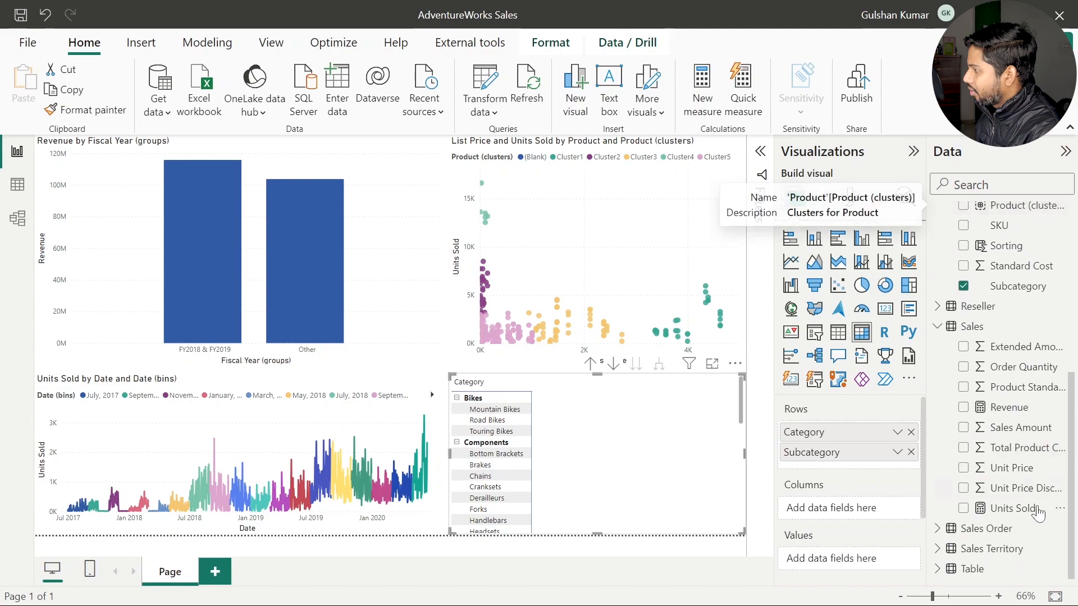
left_click_drag(1013, 470, 650, 482)
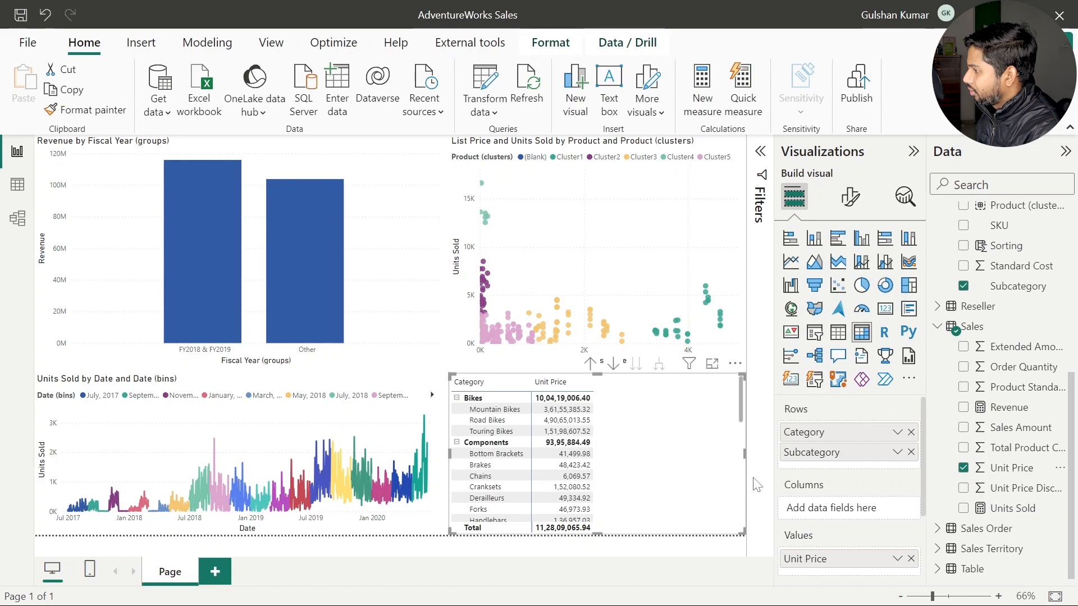
scroll(847, 494, "down", 2)
left_click(897, 503)
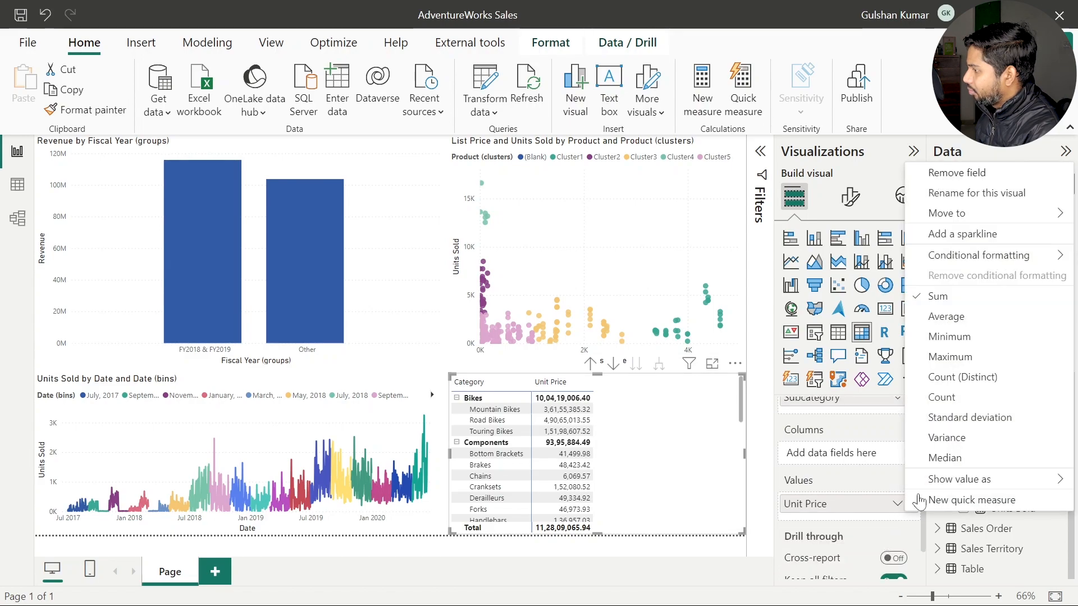
left_click(953, 317)
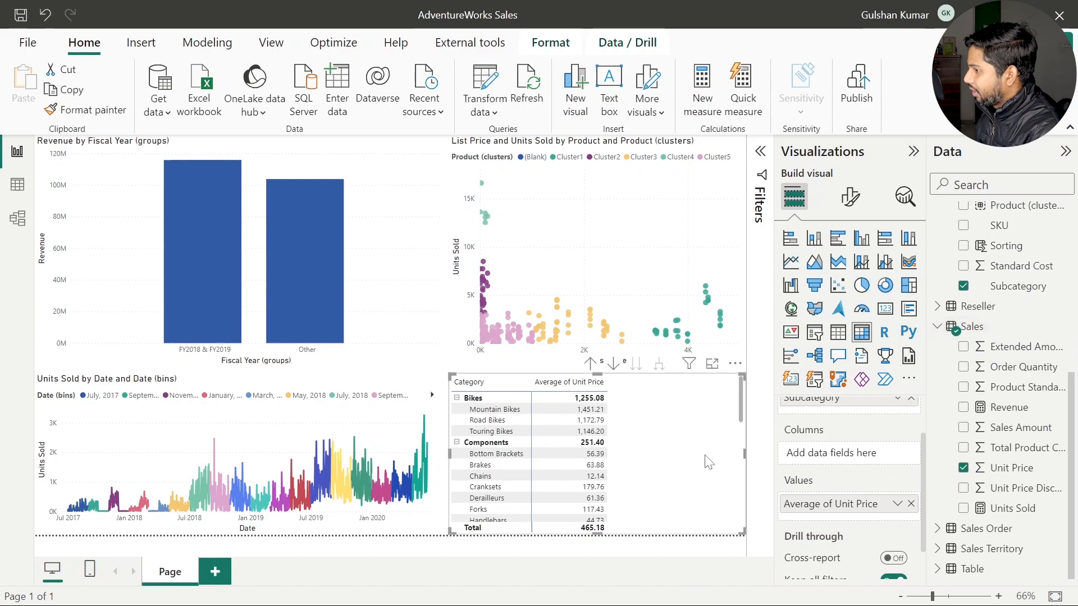
- Add the Revenue measure to the matrix values and check the visual's additional options
left_click_drag(1009, 408, 686, 449)
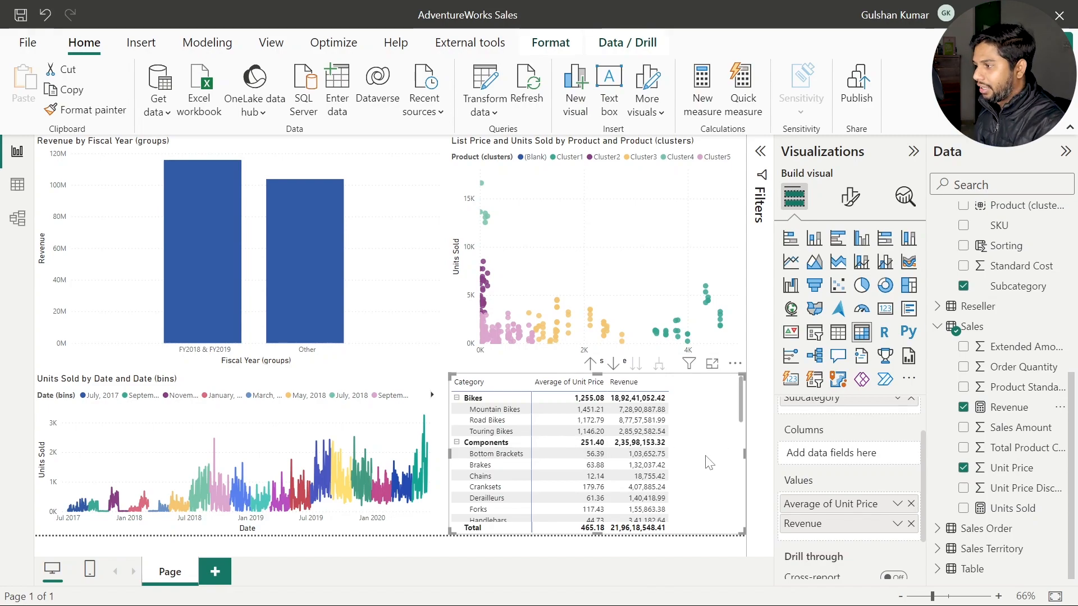
left_click(734, 364)
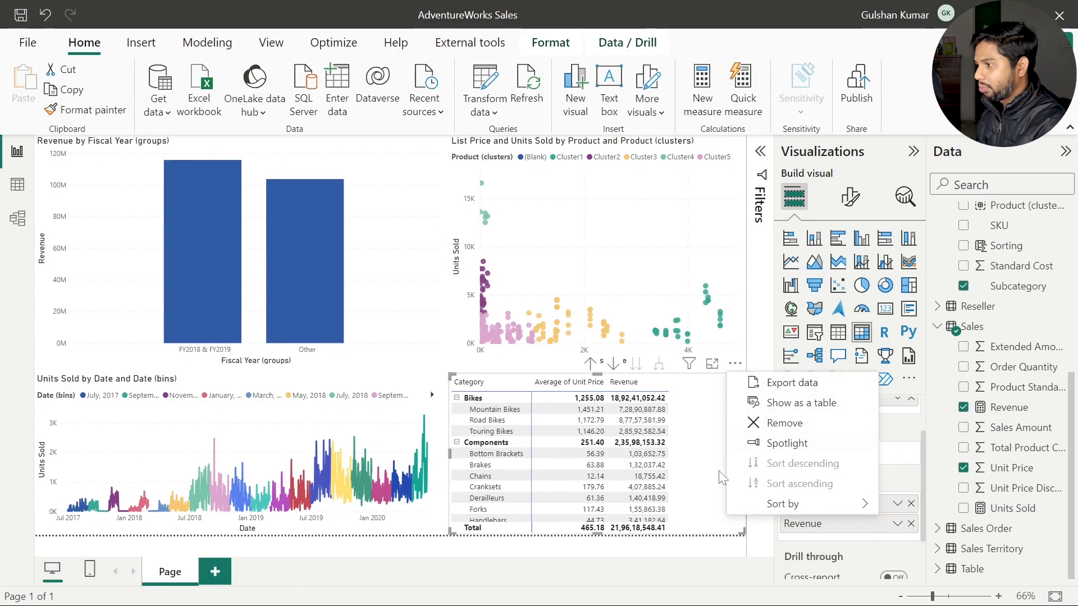
left_click(697, 455)
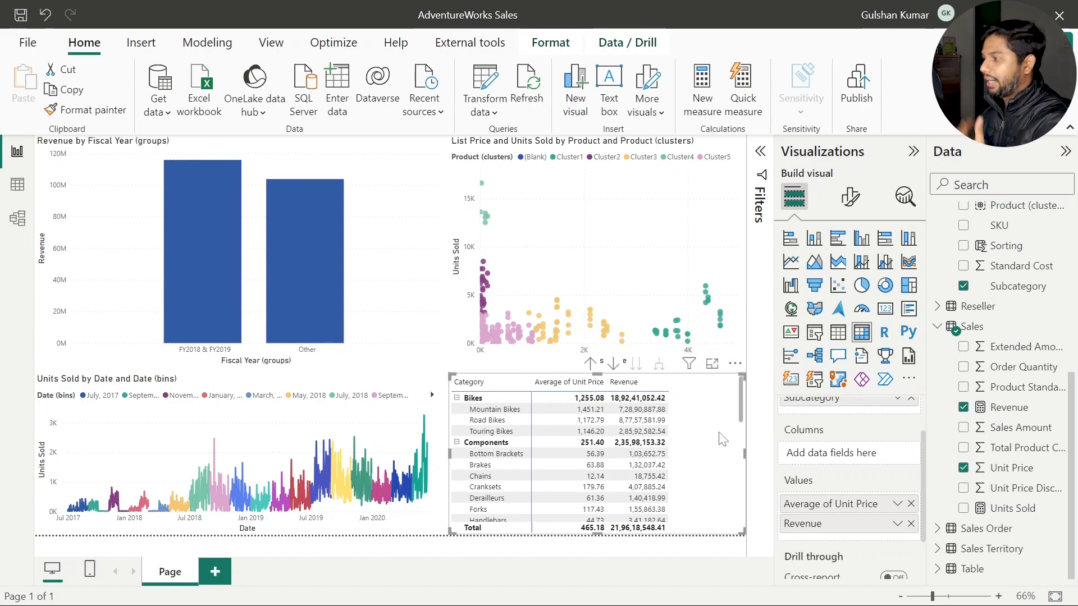
- Remove Category from the matrix rows, keeping Subcategory, and check the visual's additional options again
scroll(871, 472, "up", 2)
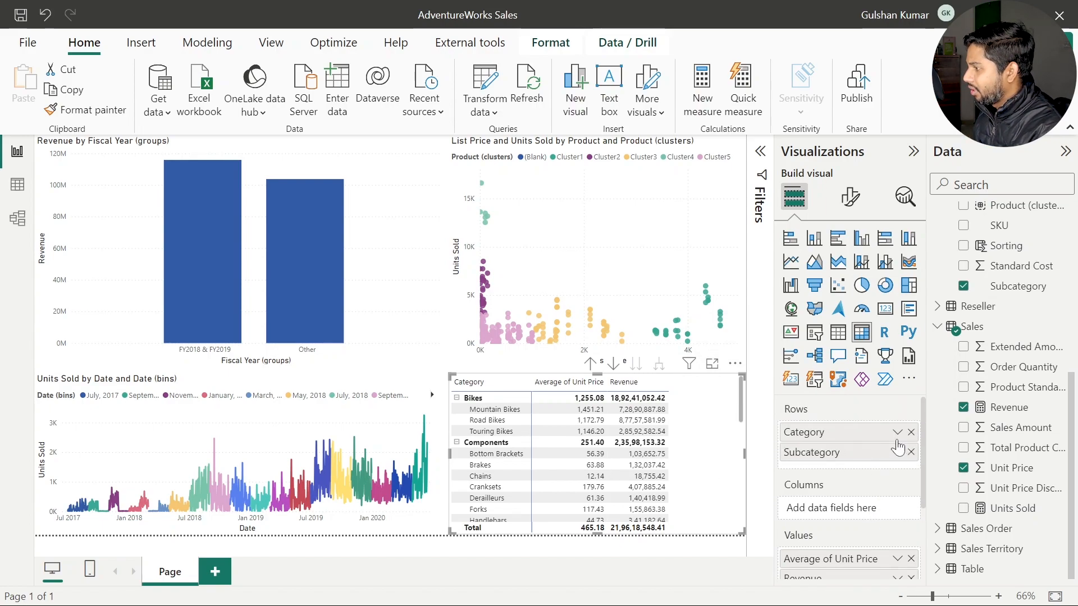
left_click_drag(893, 433, 690, 483)
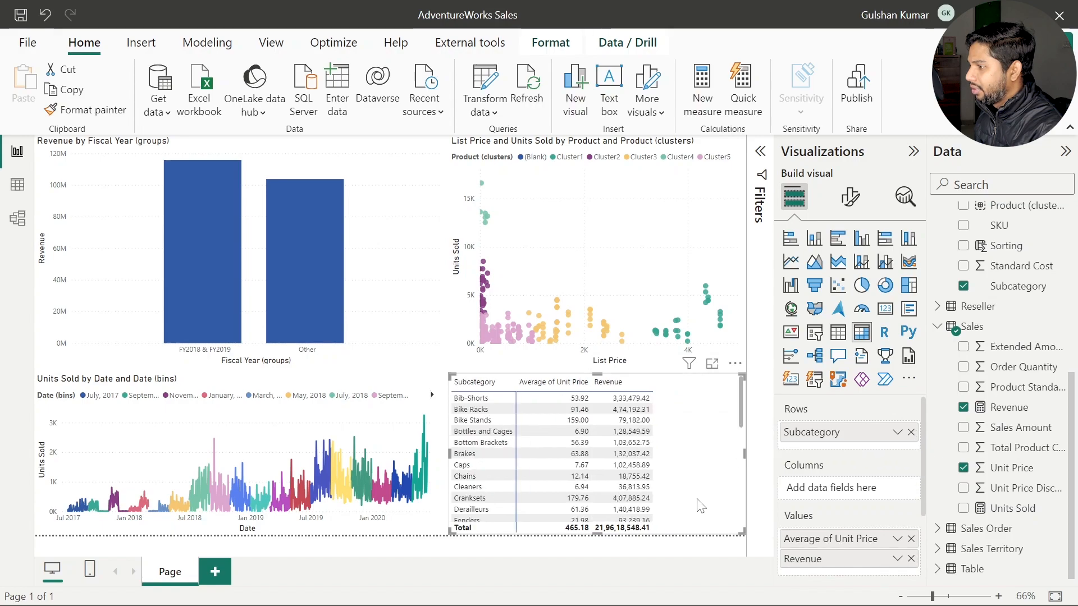
left_click(734, 364)
key("Escape")
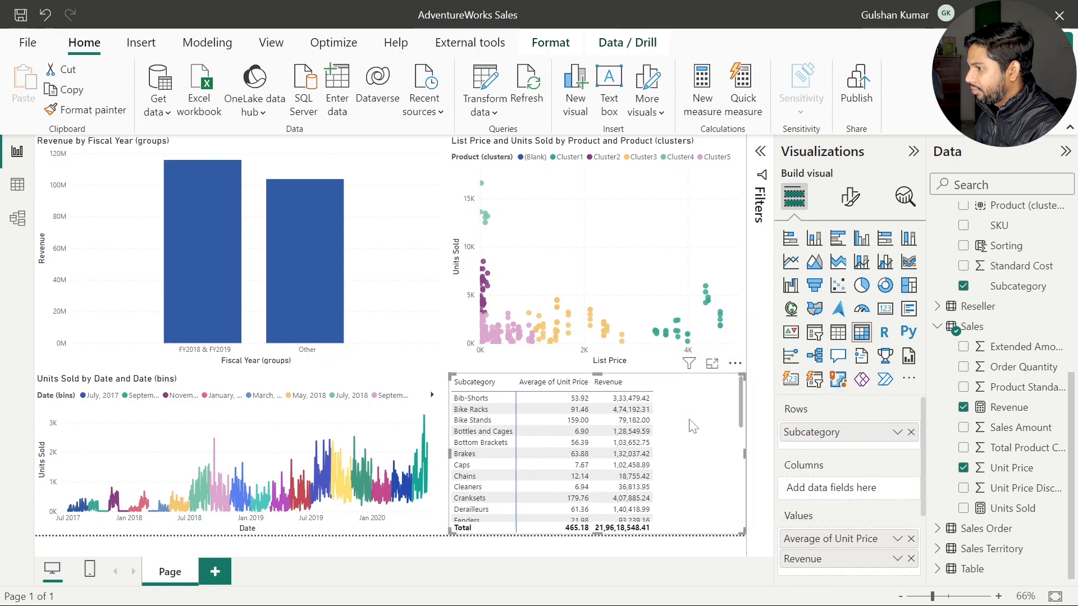
- Convert the Subcategory matrix to a table and compare the additional options of the two visual types
left_click(735, 367)
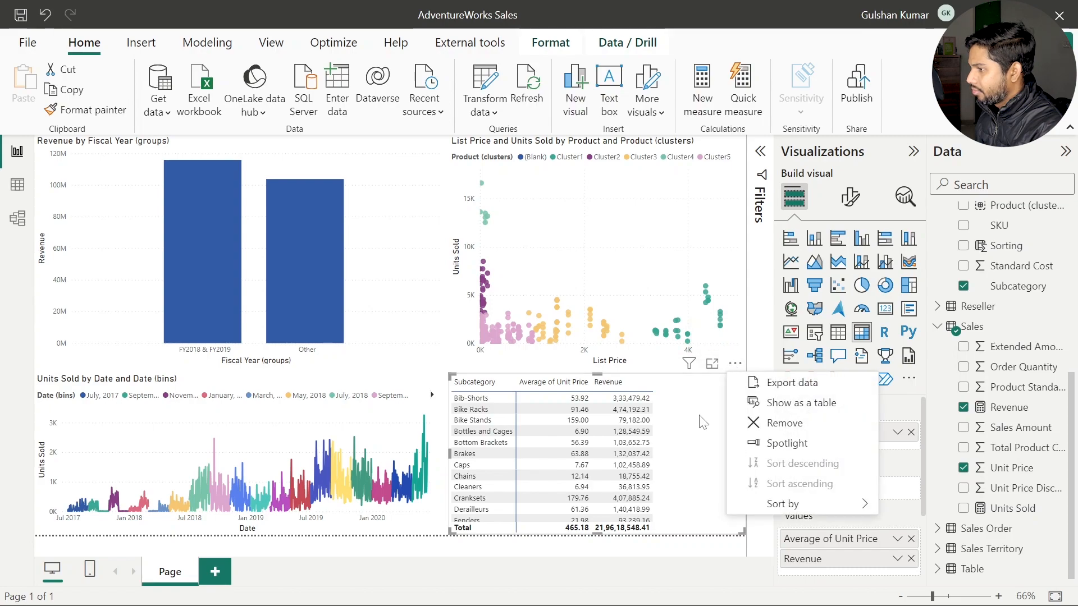
key("Escape")
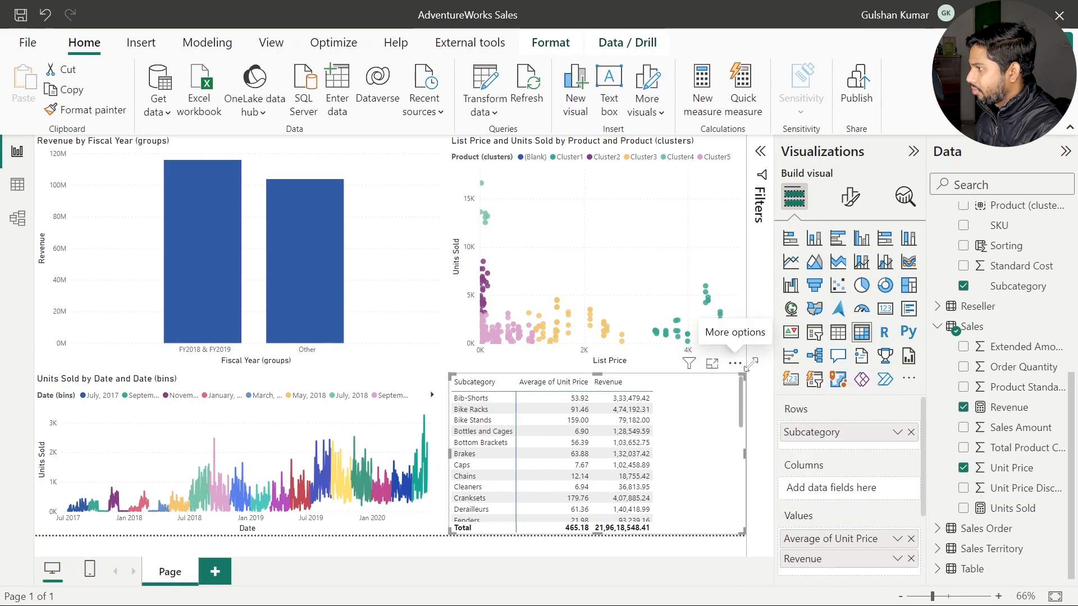
left_click(837, 332)
left_click(735, 364)
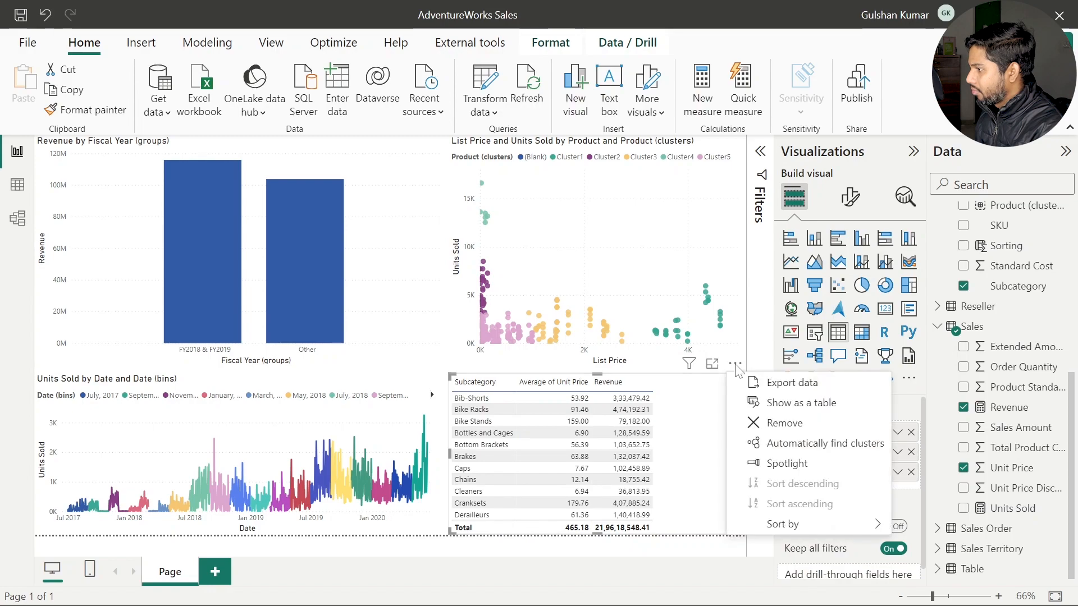
key("Escape")
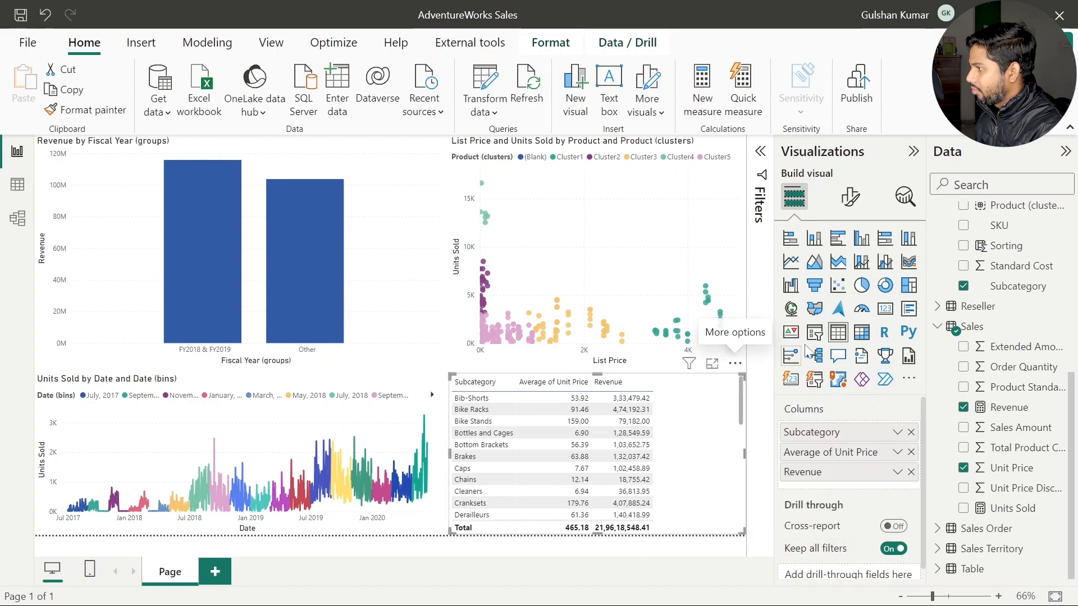
left_click(861, 334)
left_click(838, 337)
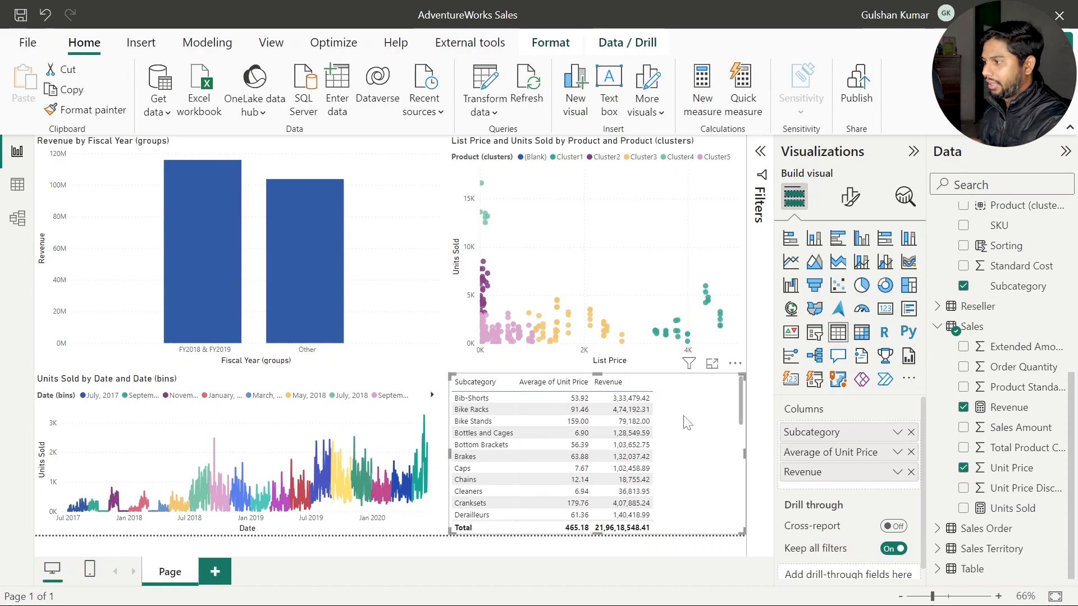
- Automatically find clusters for Subcategory from the table's average unit price and revenue, leaving the number of clusters on Auto
left_click(735, 364)
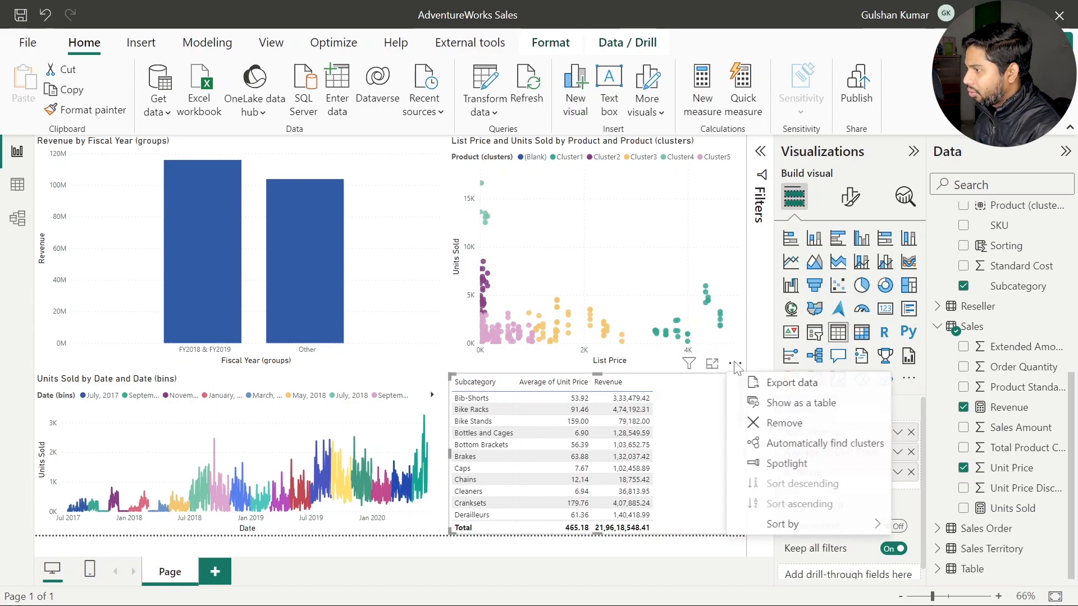
left_click(796, 449)
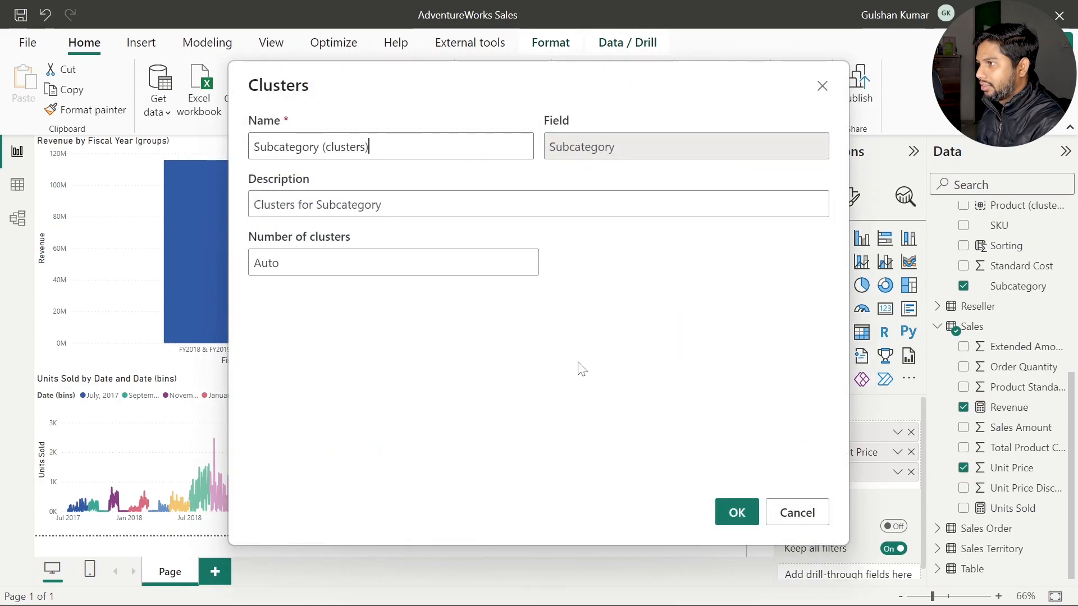
left_click(736, 512)
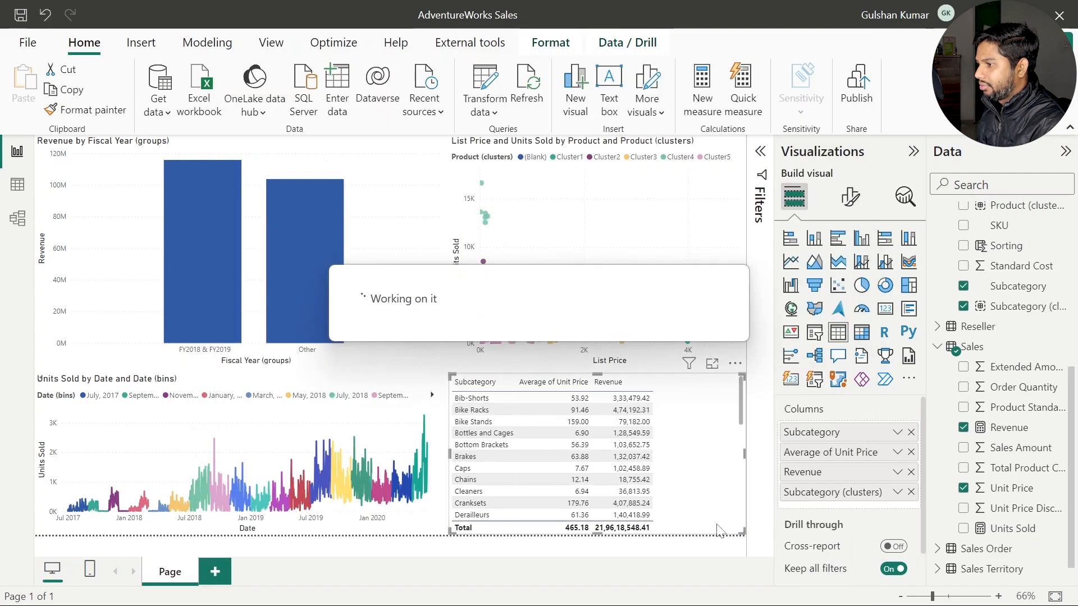
scroll(678, 416, "down", 3)
scroll(678, 422, "up", 3)
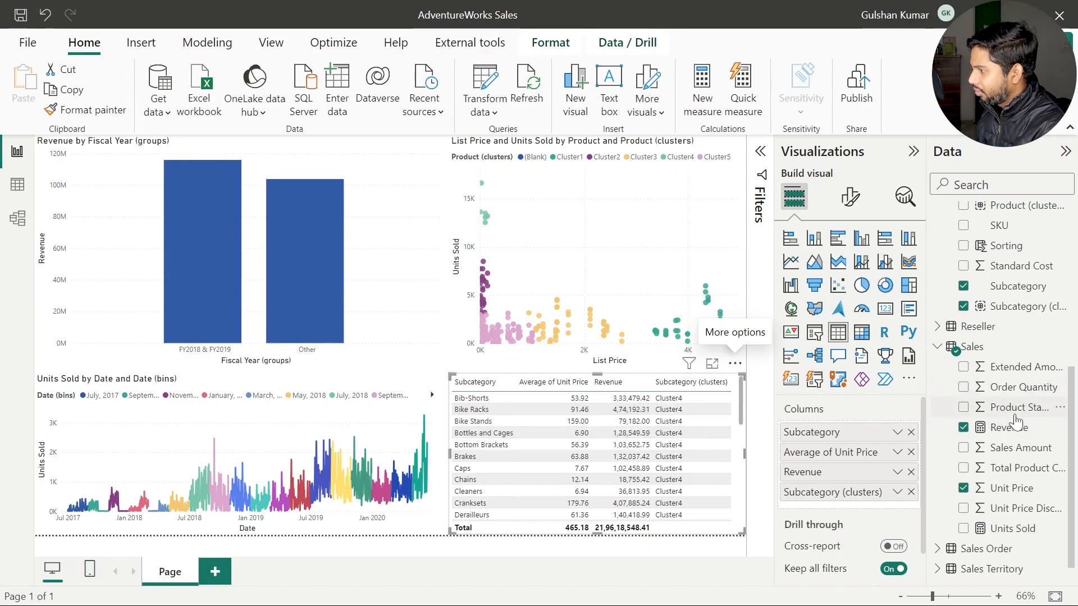
- Delete the Subcategory clusters field from the model and clear it from the table's columns
scroll(1010, 414, "down", 1)
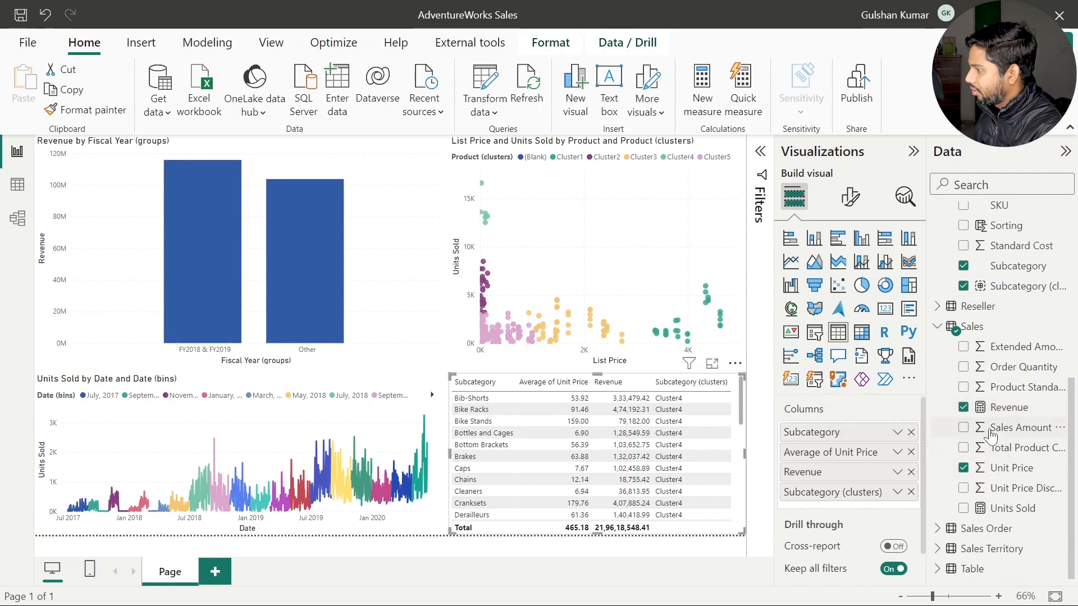
scroll(991, 434, "up", 3)
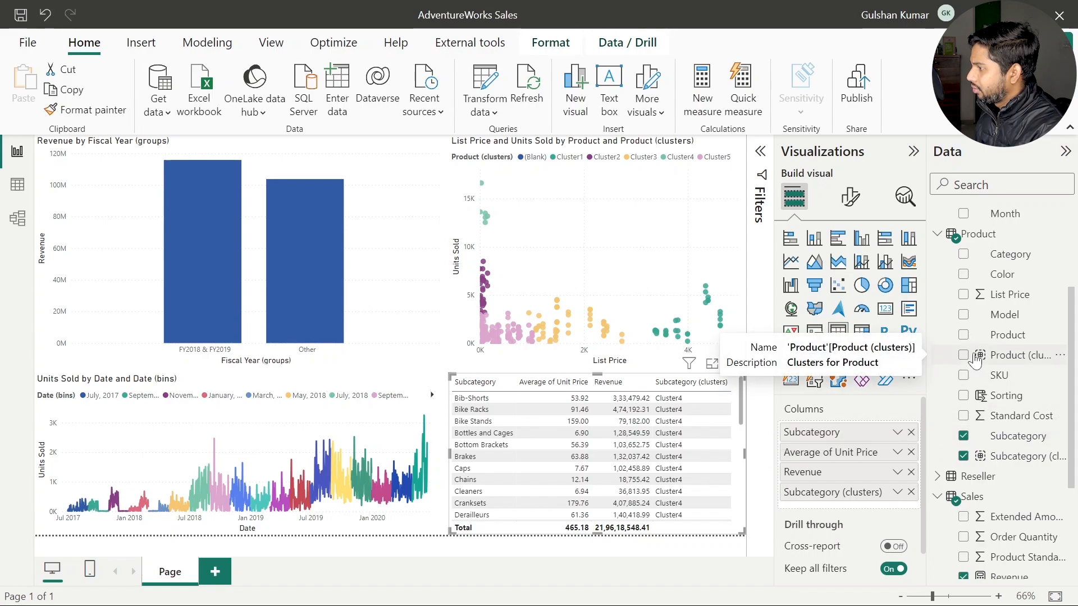
left_click(1060, 455)
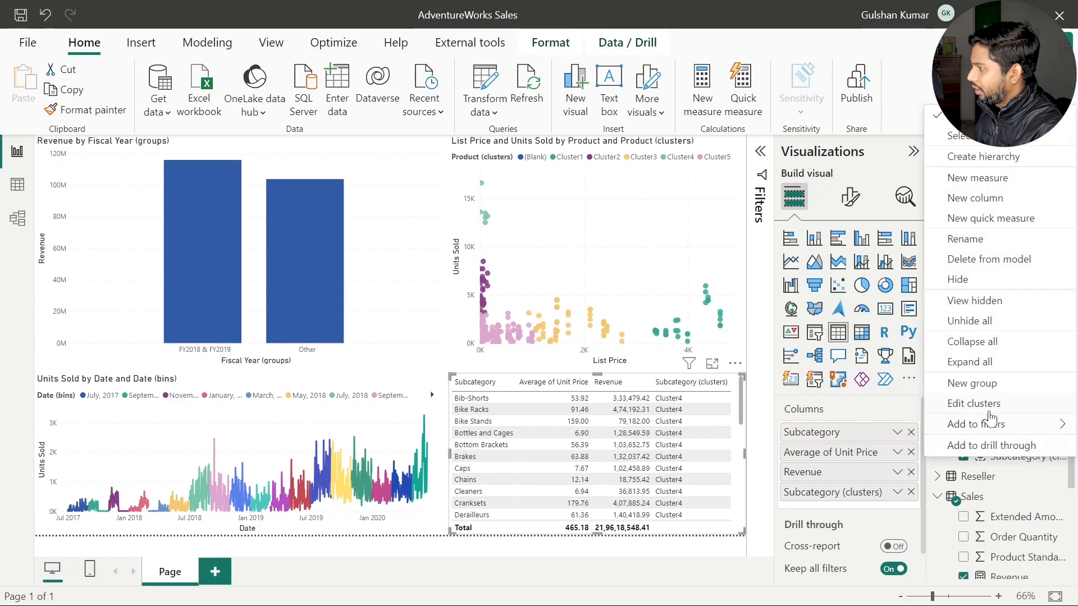
left_click(987, 259)
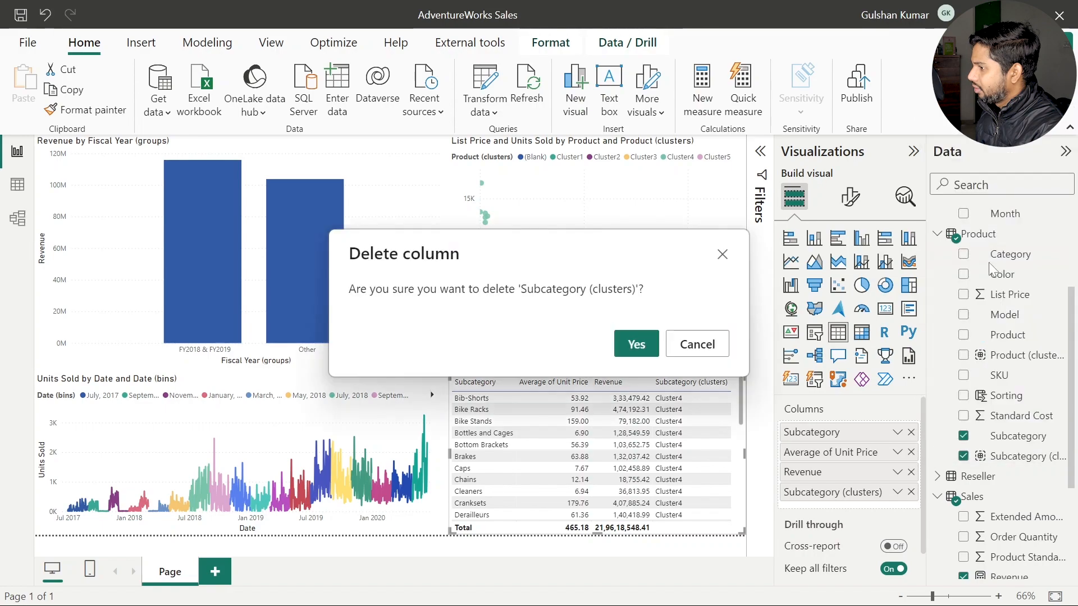
left_click(634, 350)
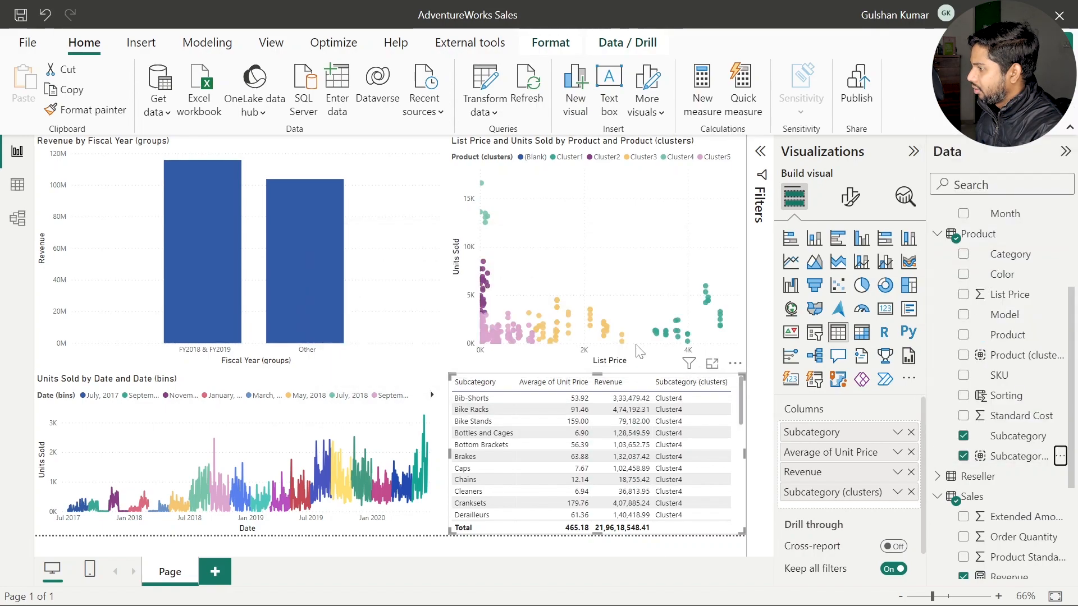
left_click(911, 492)
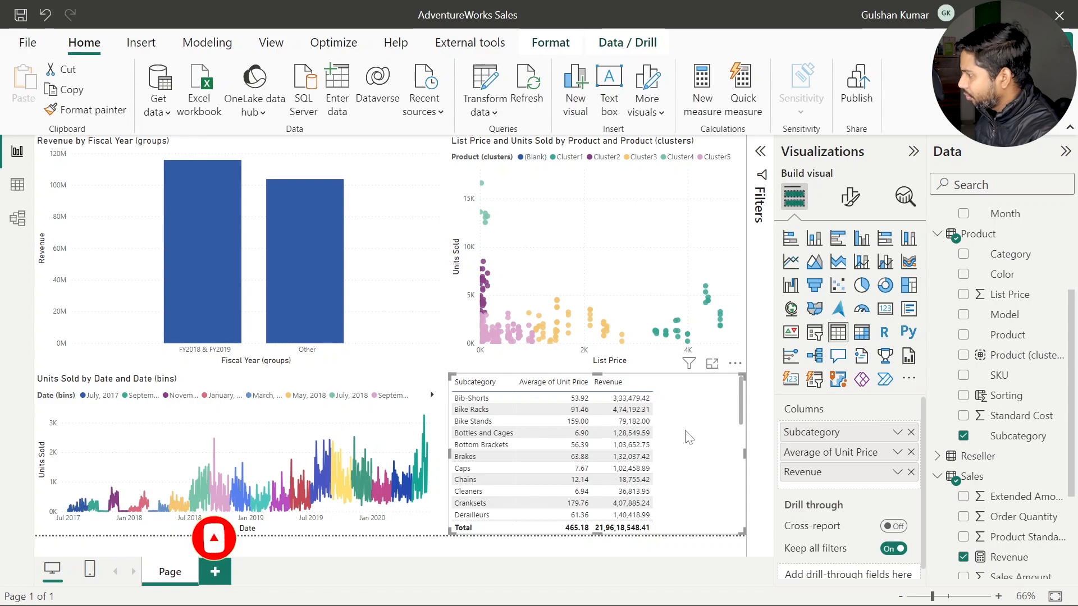
- Add Units Sold to the table and automatically find Subcategory clusters, with the number of clusters left on Auto
scroll(1041, 492, "down", 5)
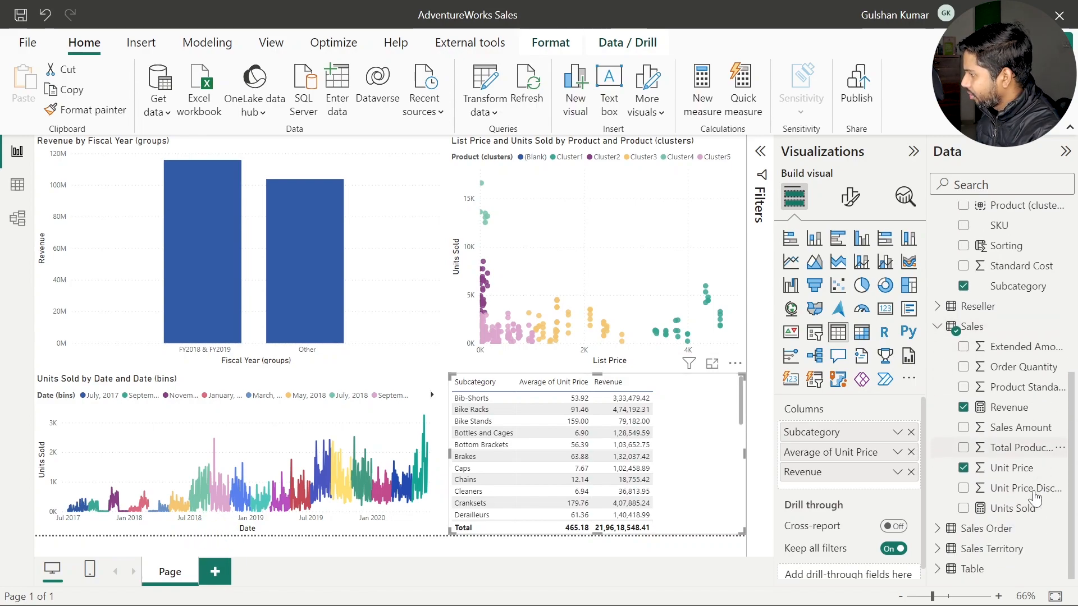
left_click_drag(1020, 508, 712, 477)
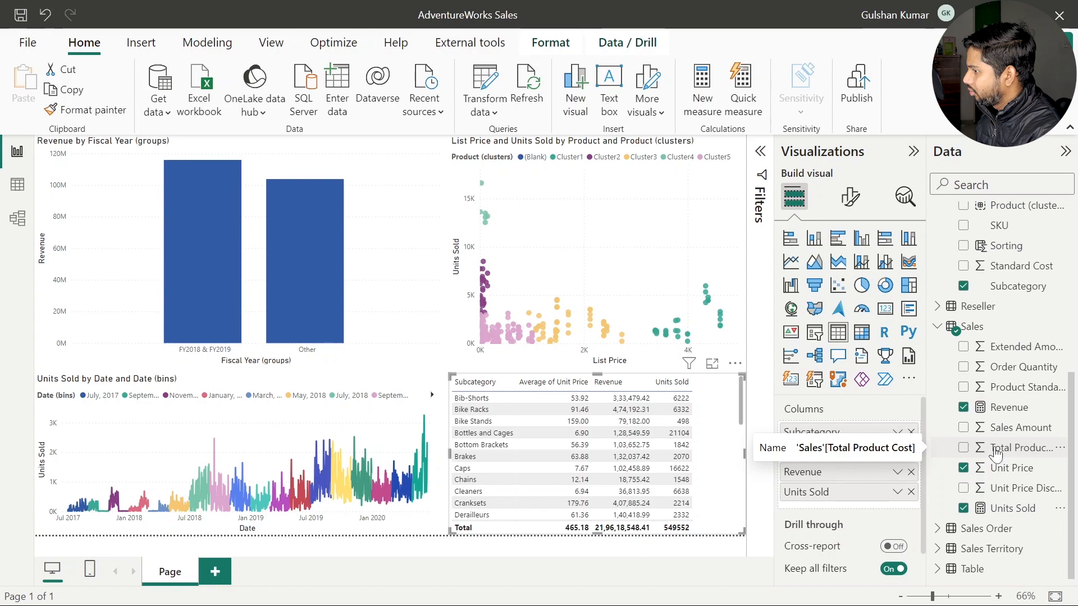
left_click(735, 363)
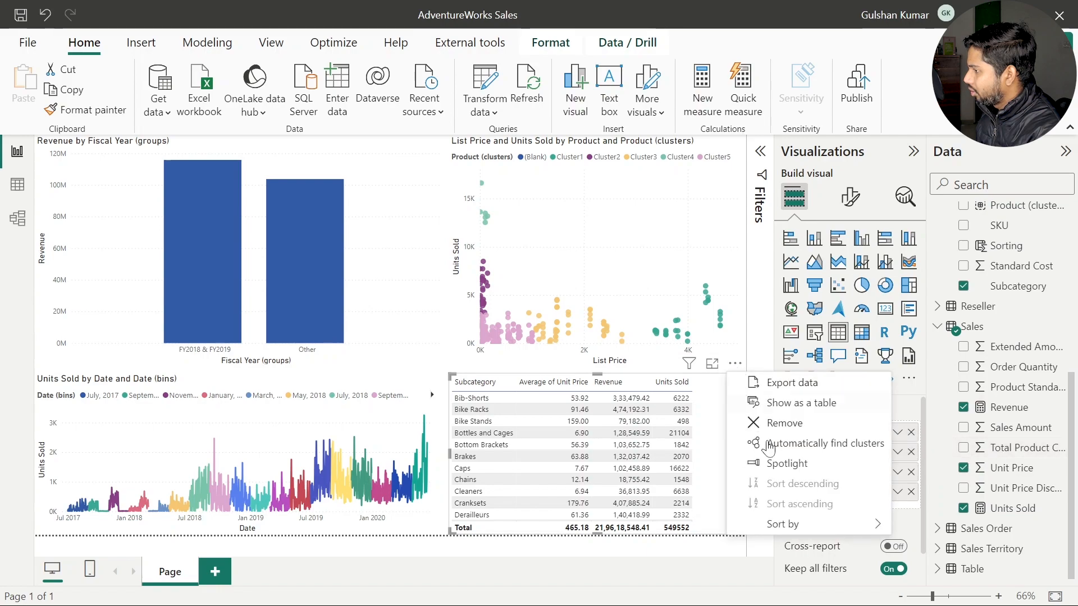
left_click(808, 446)
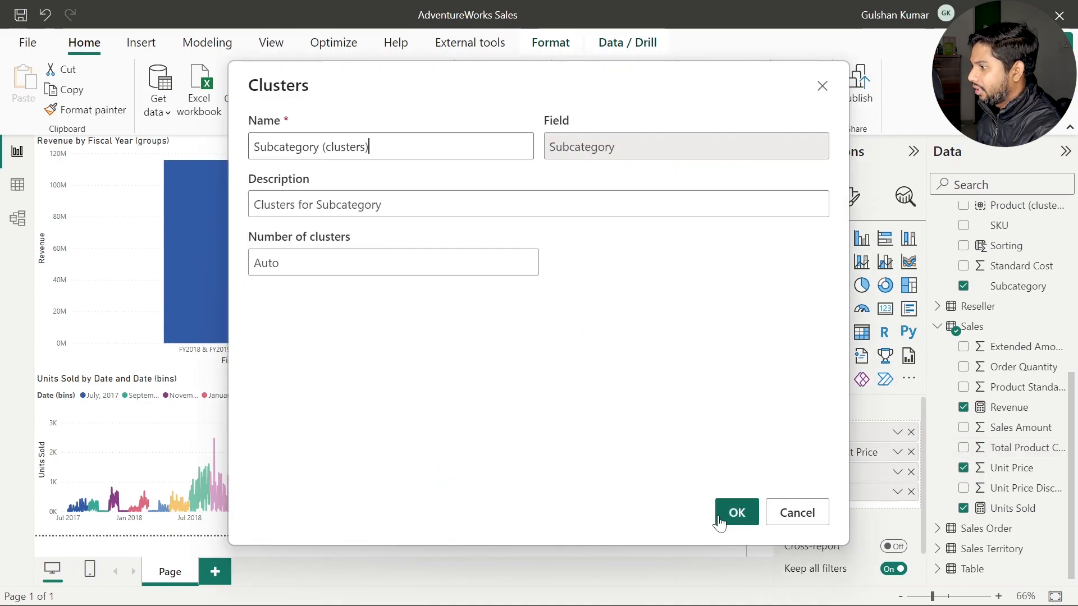
left_click(736, 513)
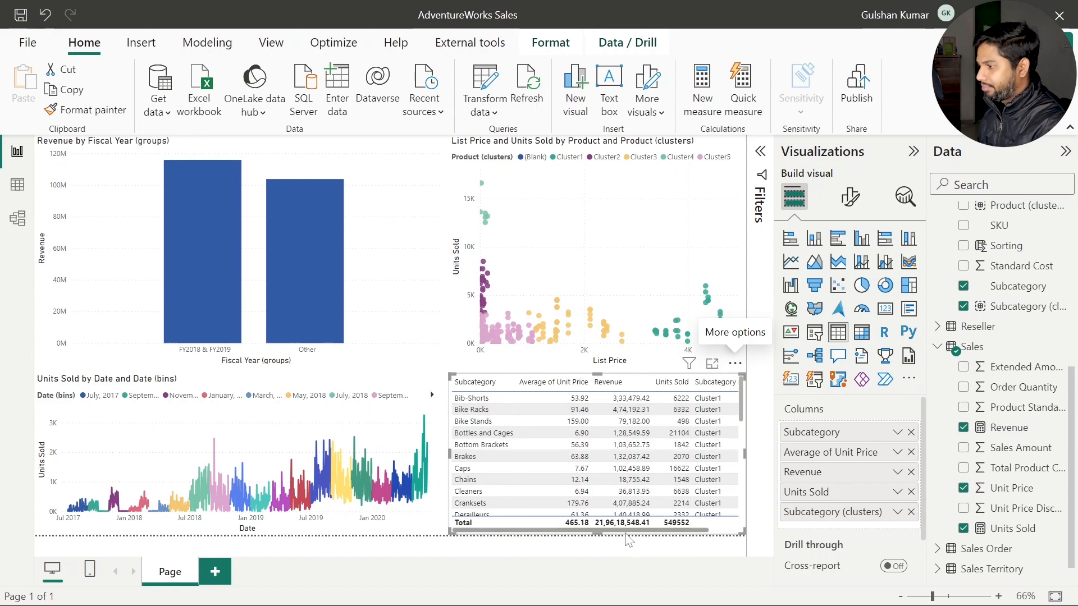
left_click(457, 373)
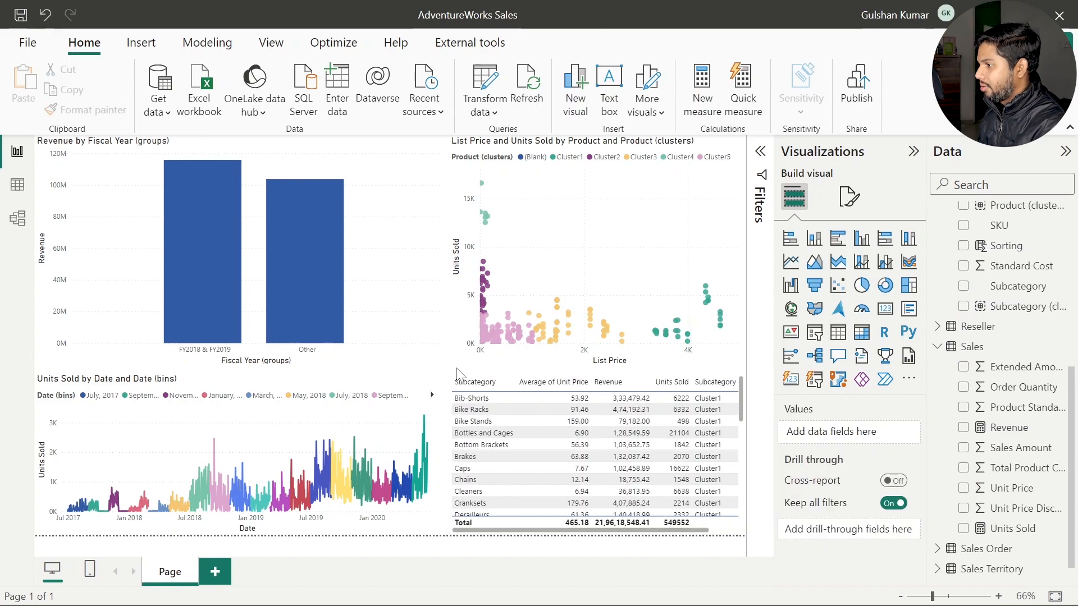